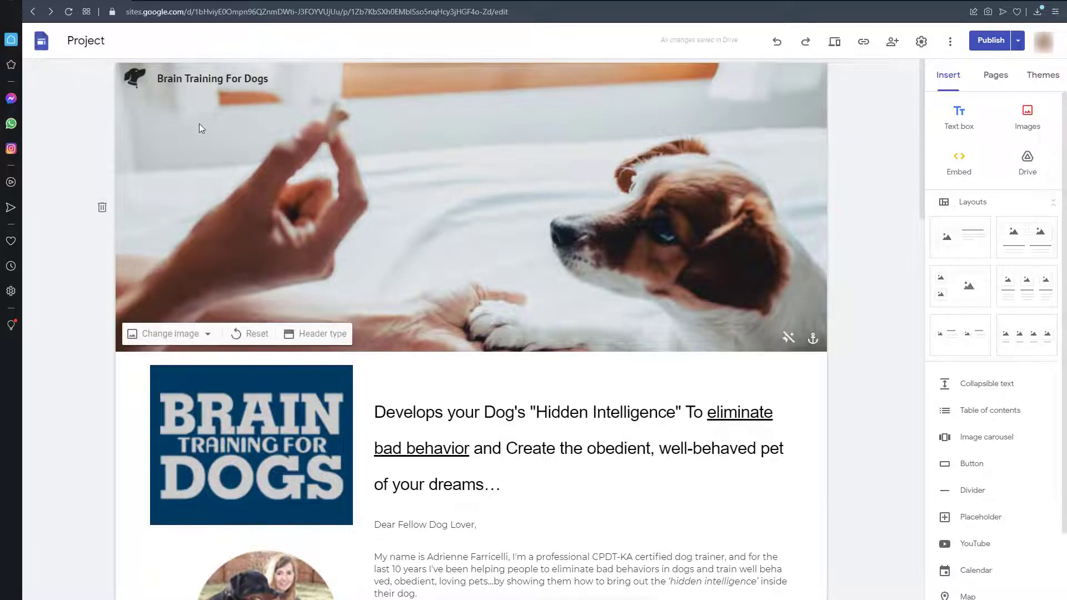
Look over the Brain Training For Dogs site, examining its header, introduction, video and dog-training science sections.
scroll(368, 175, "down", 10)
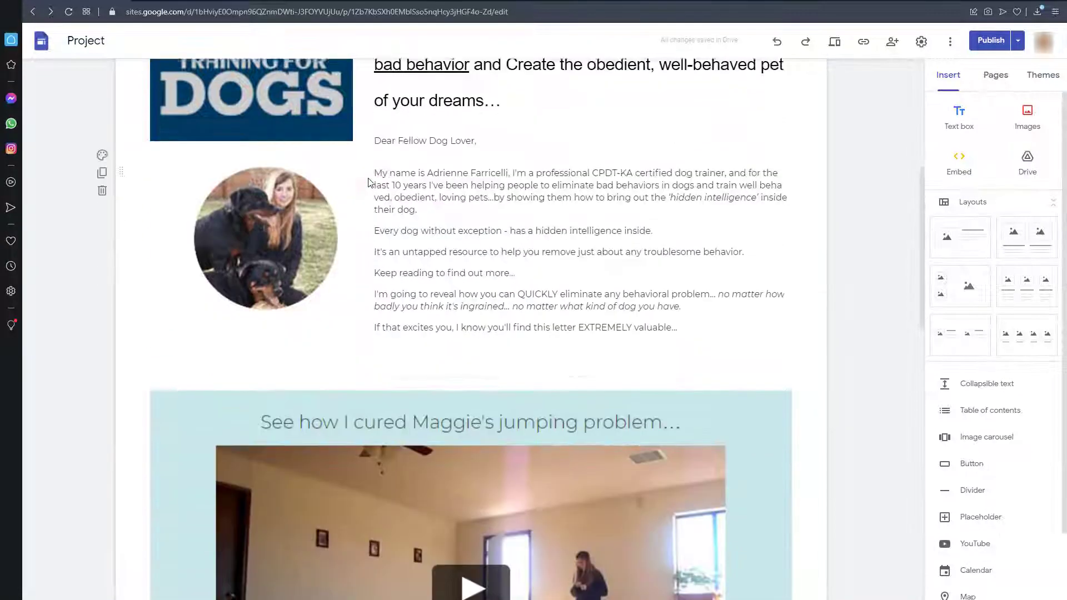
scroll(369, 182, "down", 9)
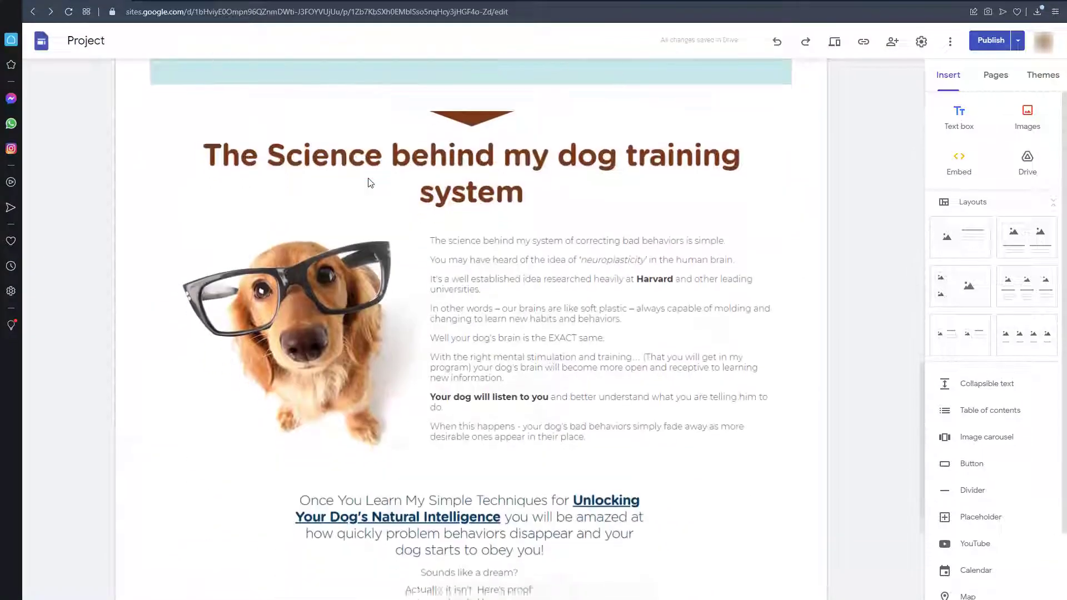
scroll(368, 182, "down", 3)
scroll(368, 182, "up", 10)
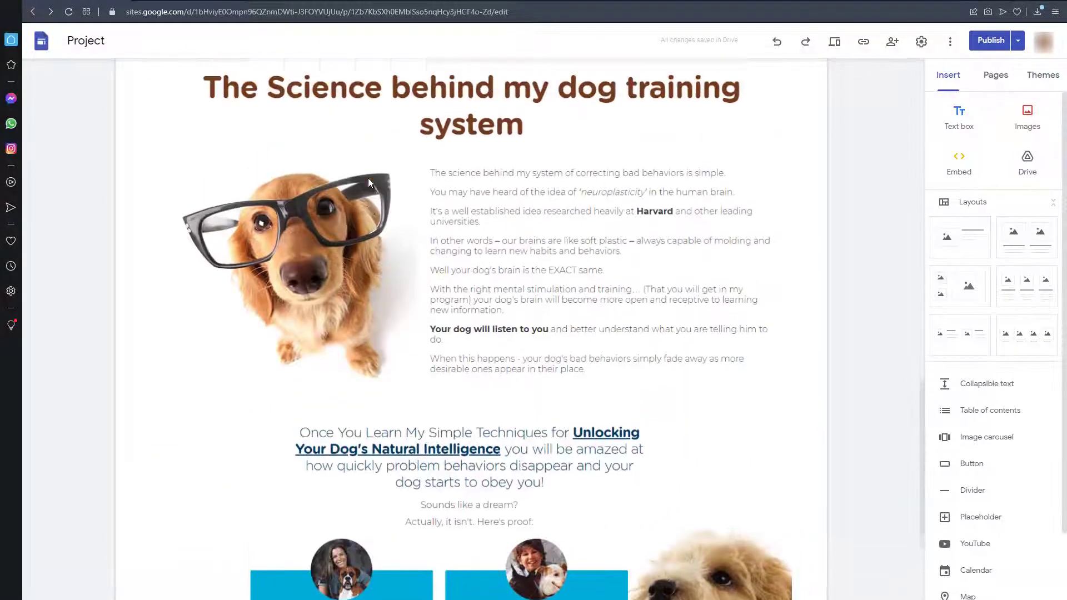
scroll(367, 177, "up", 7)
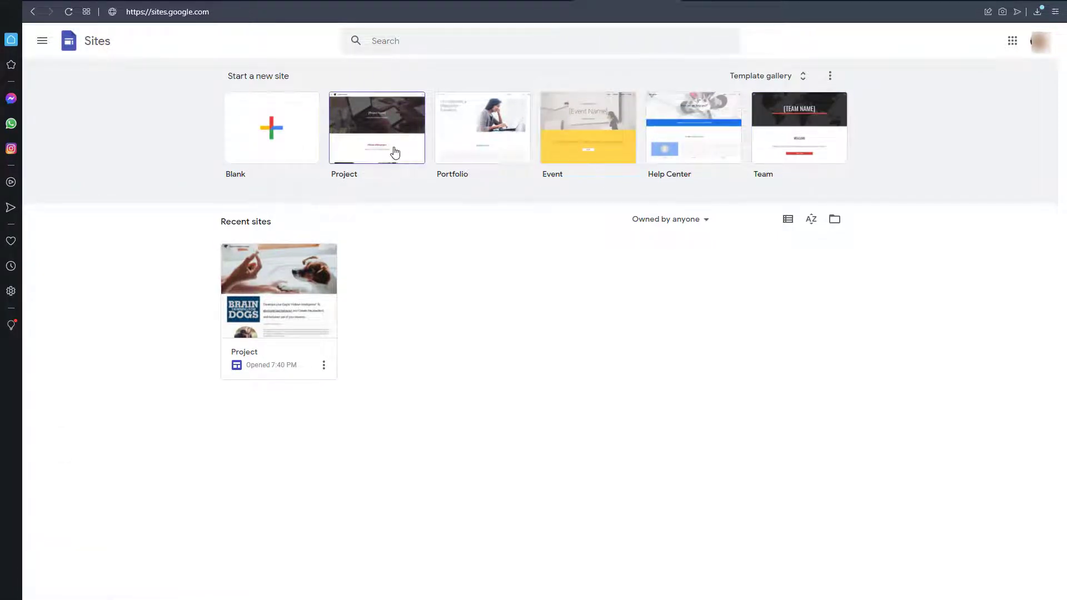
Create a new site from the Project template.
left_click(394, 152)
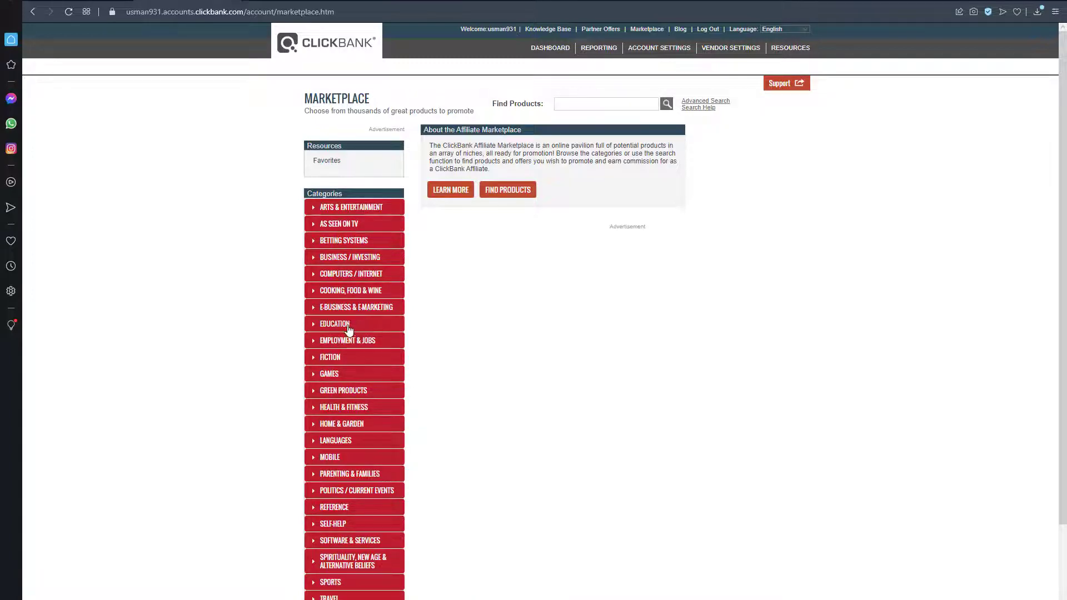
In the ClickBank marketplace, search for "dog" products and sort the results by Gravity.
scroll(349, 328, "down", 2)
scroll(347, 333, "up", 2)
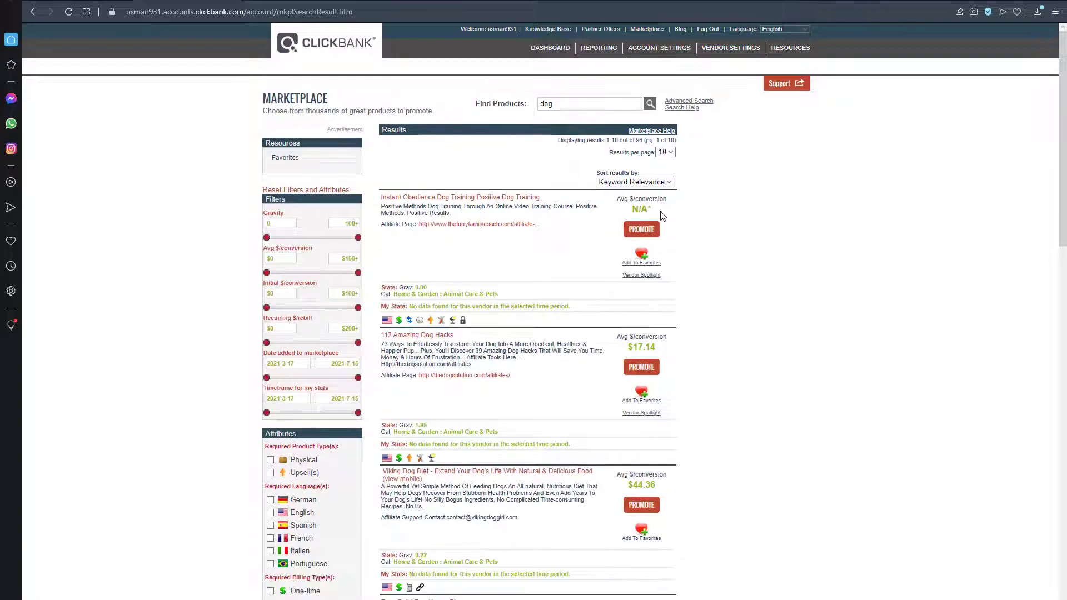
scroll(504, 331, "down", 12)
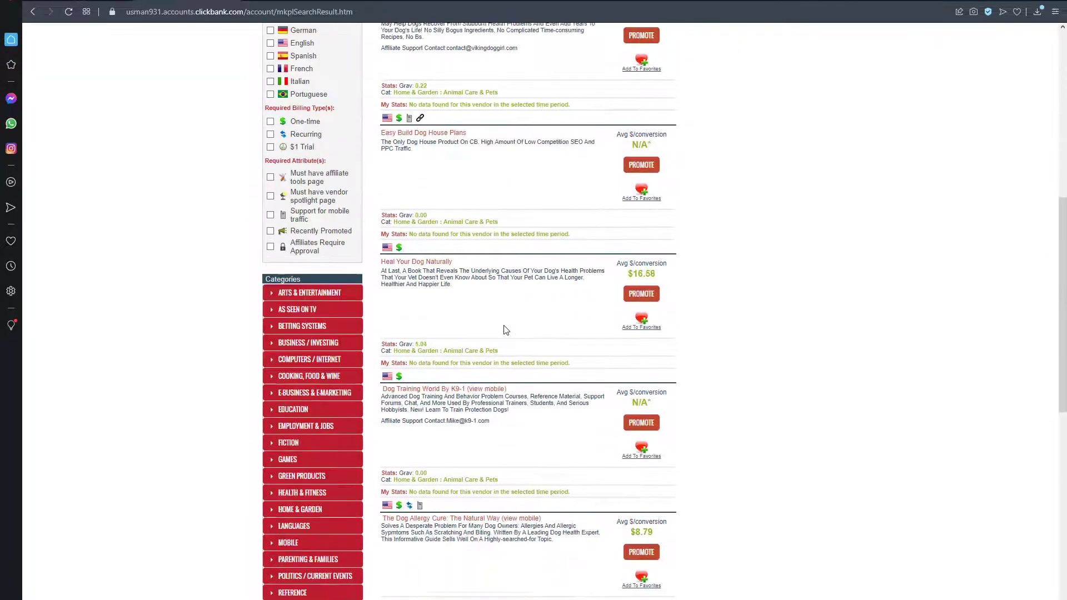
scroll(506, 330, "up", 5)
scroll(505, 330, "up", 8)
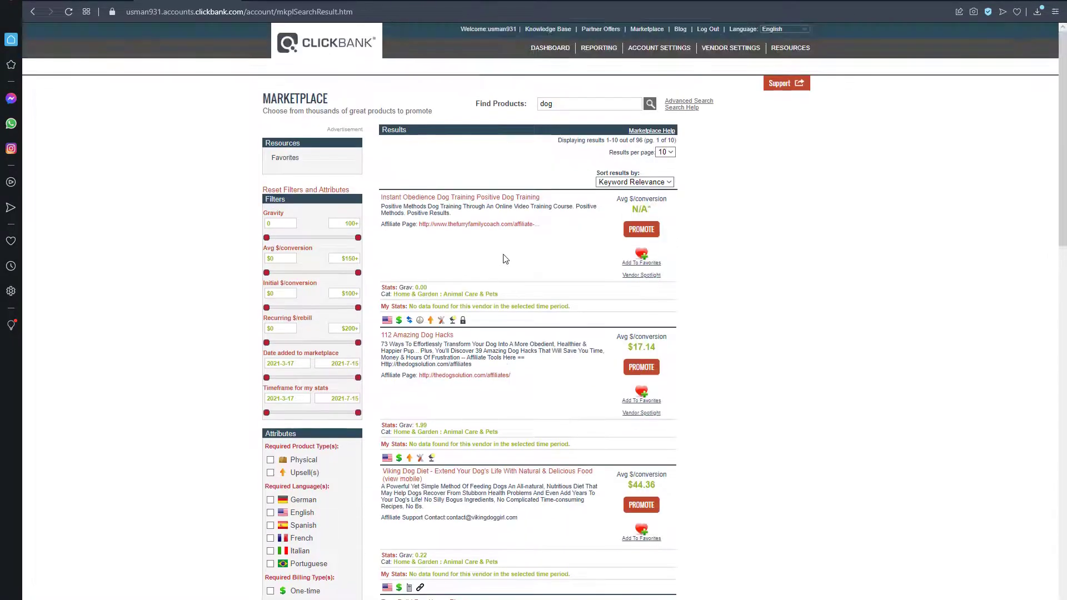
left_click(619, 184)
left_click(618, 244)
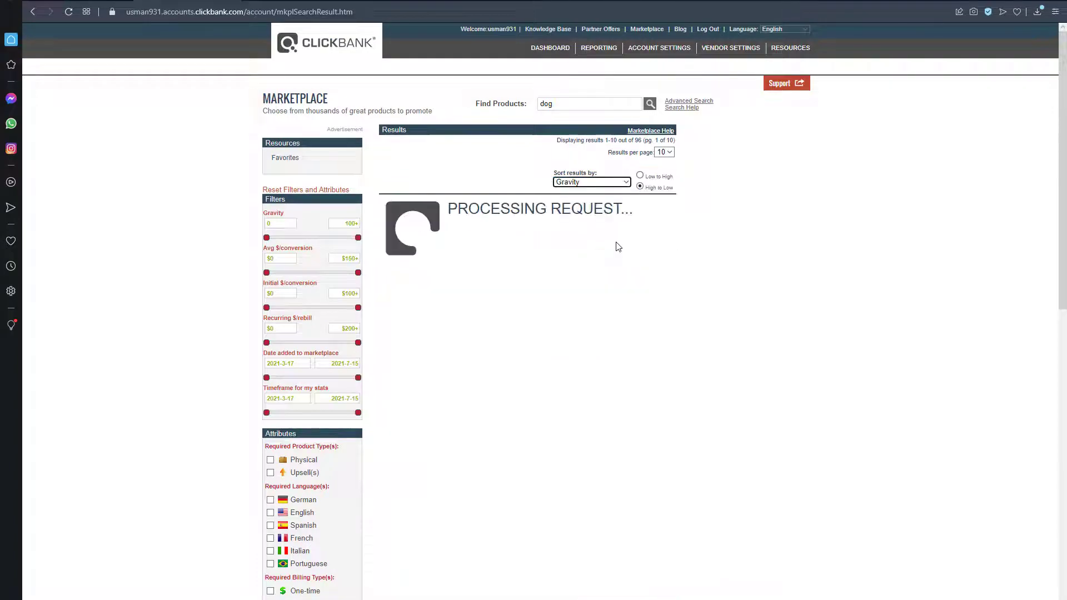
Open the top-ranked product's sales page and examine its introduction, problem list, testimonials and training-science sections.
left_click(434, 210)
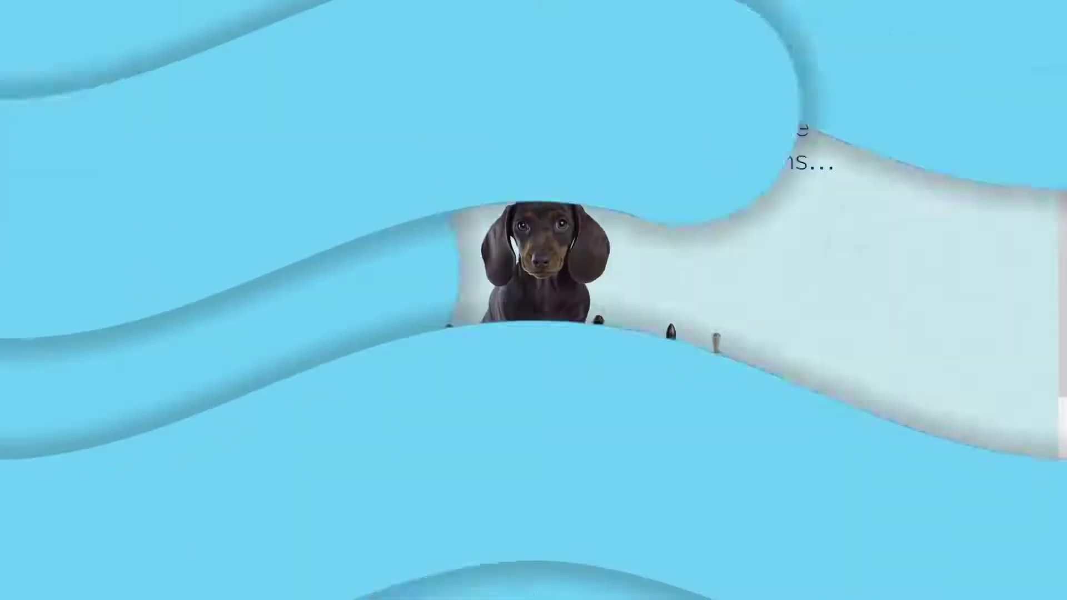
scroll(353, 166, "down", 10)
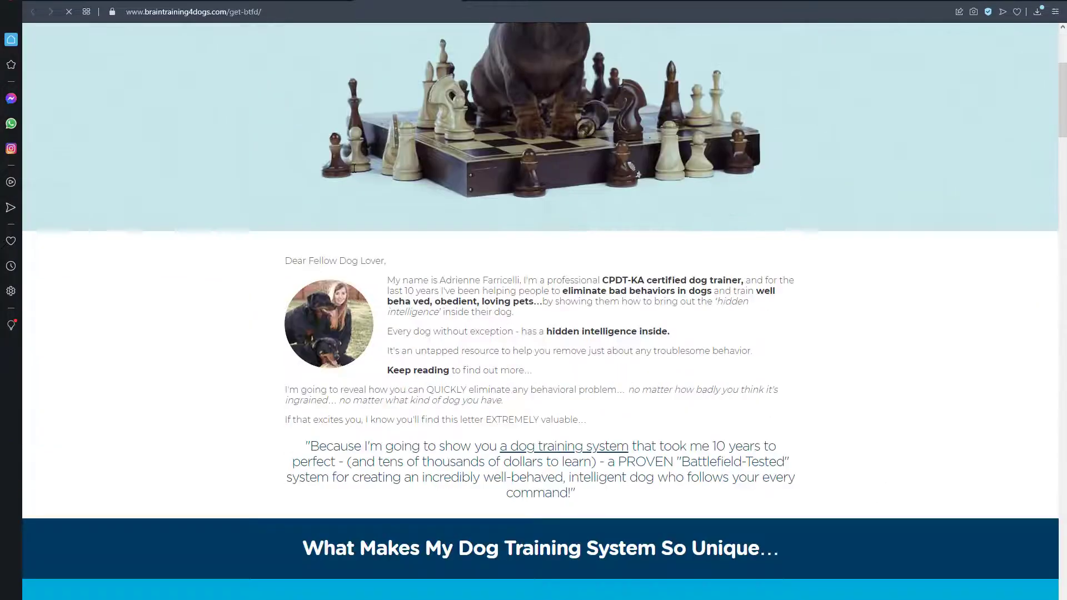
scroll(353, 172, "down", 15)
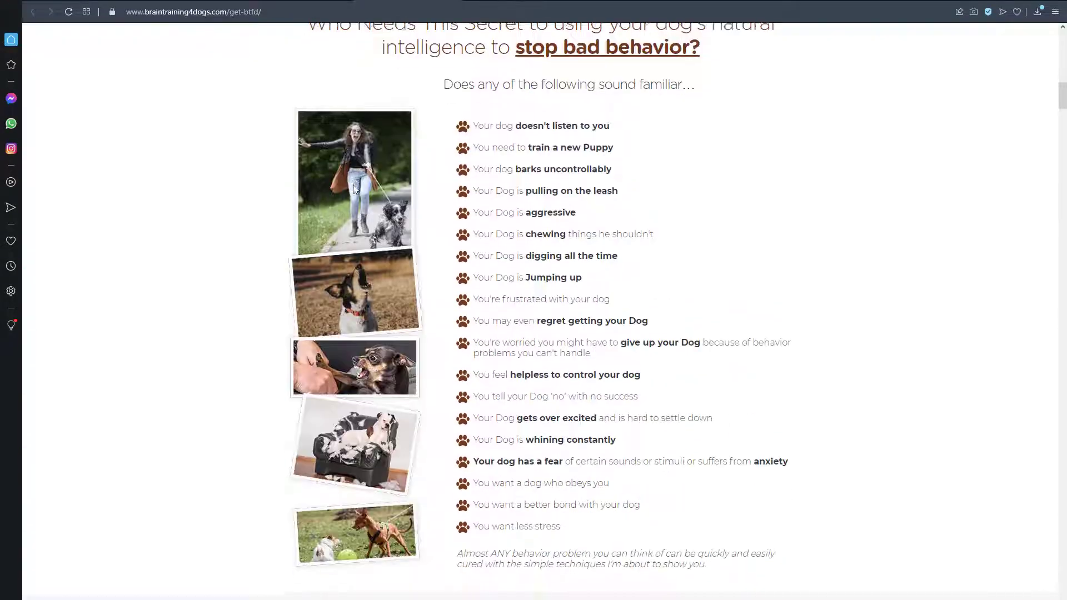
scroll(353, 189, "down", 15)
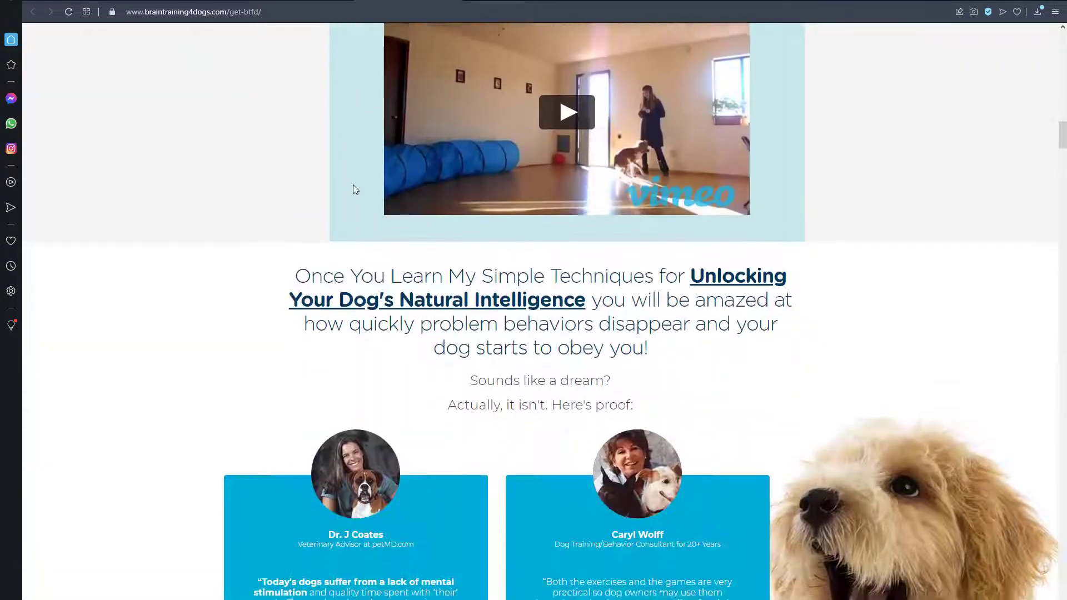
scroll(353, 189, "down", 4)
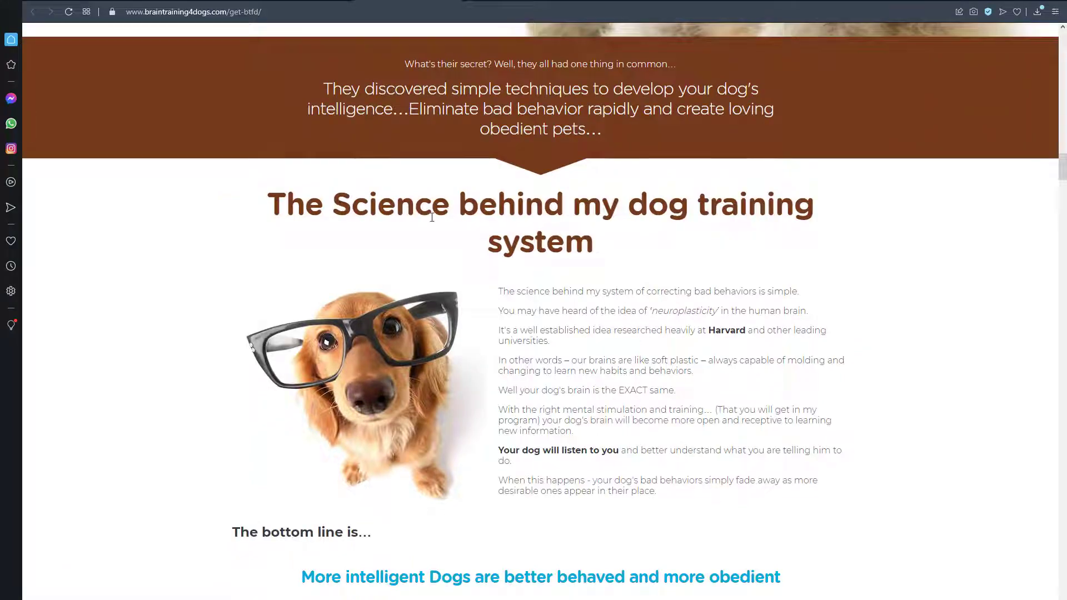
scroll(585, 248, "down", 20)
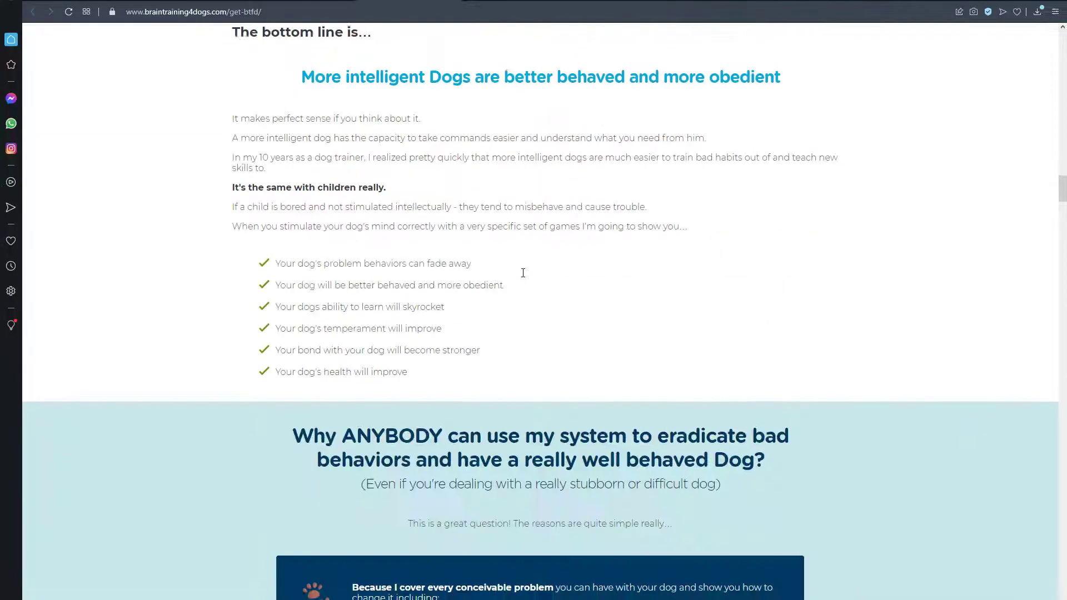
scroll(539, 300, "down", 7)
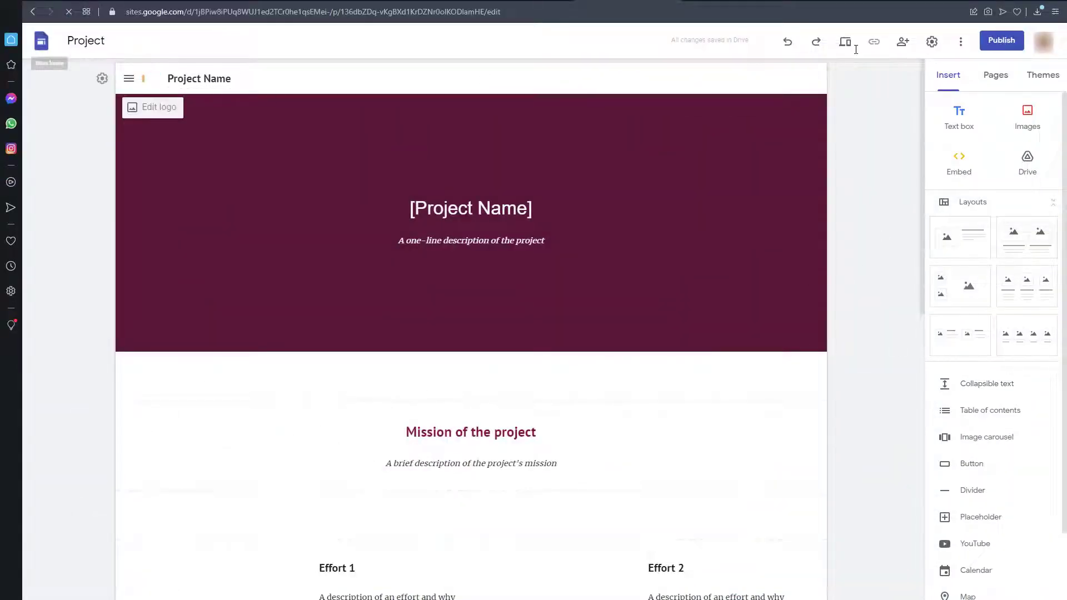
In the new Google Sites project, delete the "[Project Name]" title and the one-line description from the header.
left_click(383, 209)
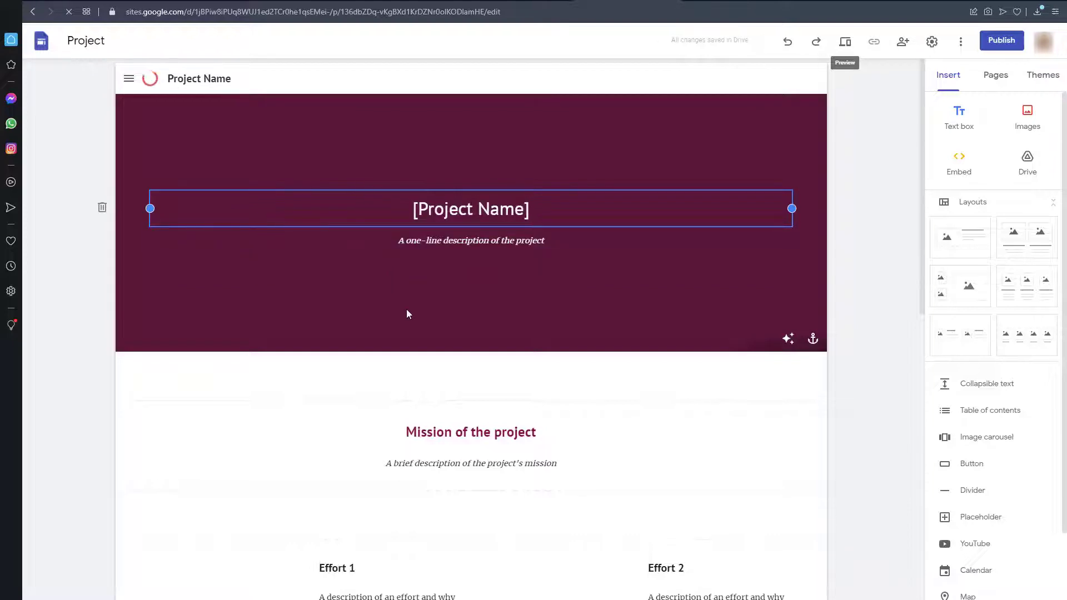
triple_click(492, 211)
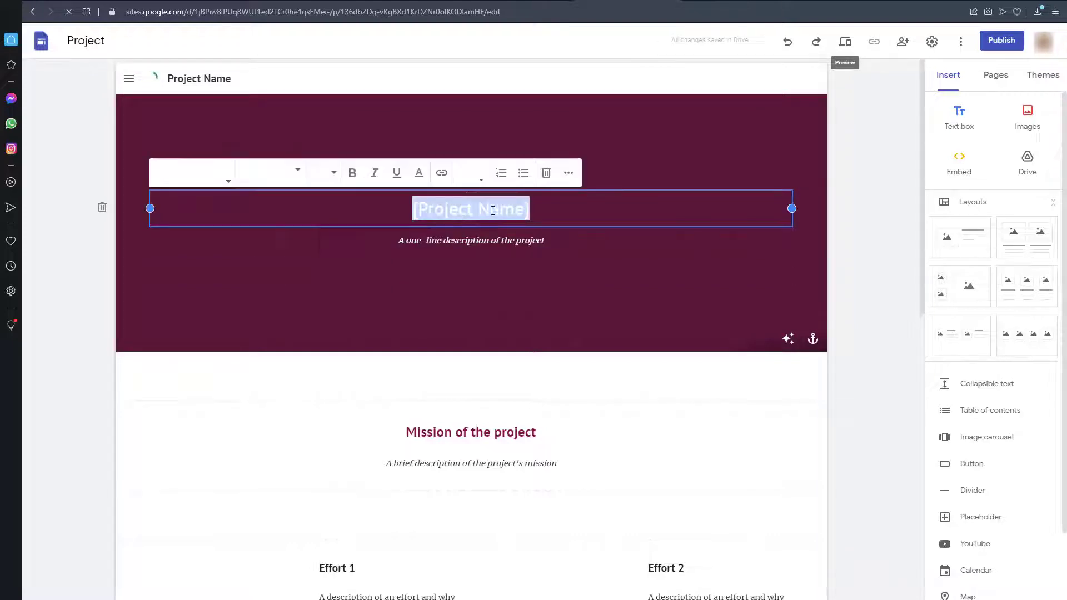
left_click(546, 173)
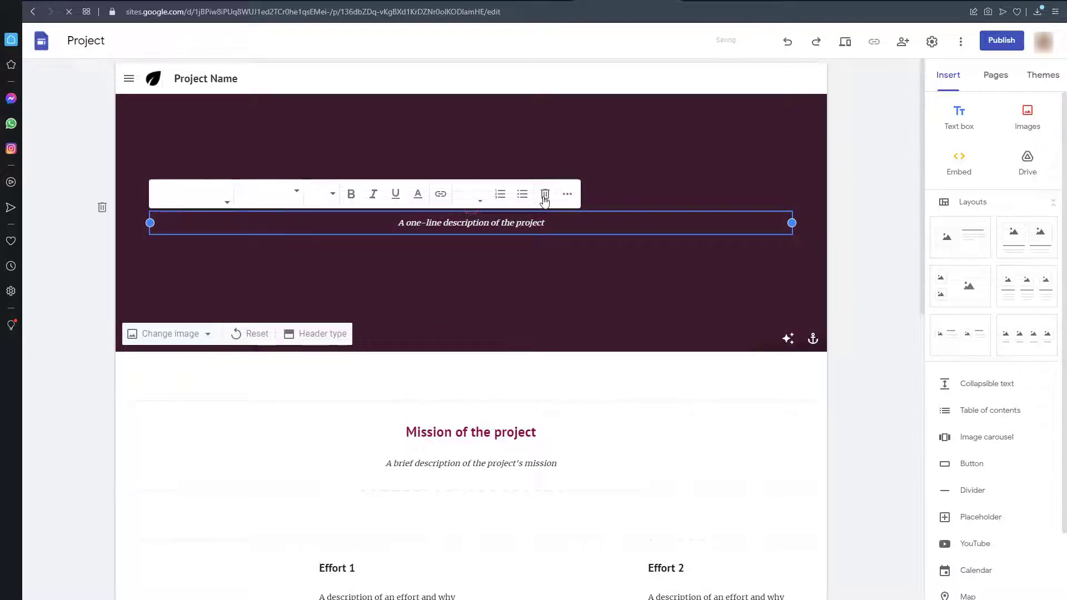
left_click(543, 197)
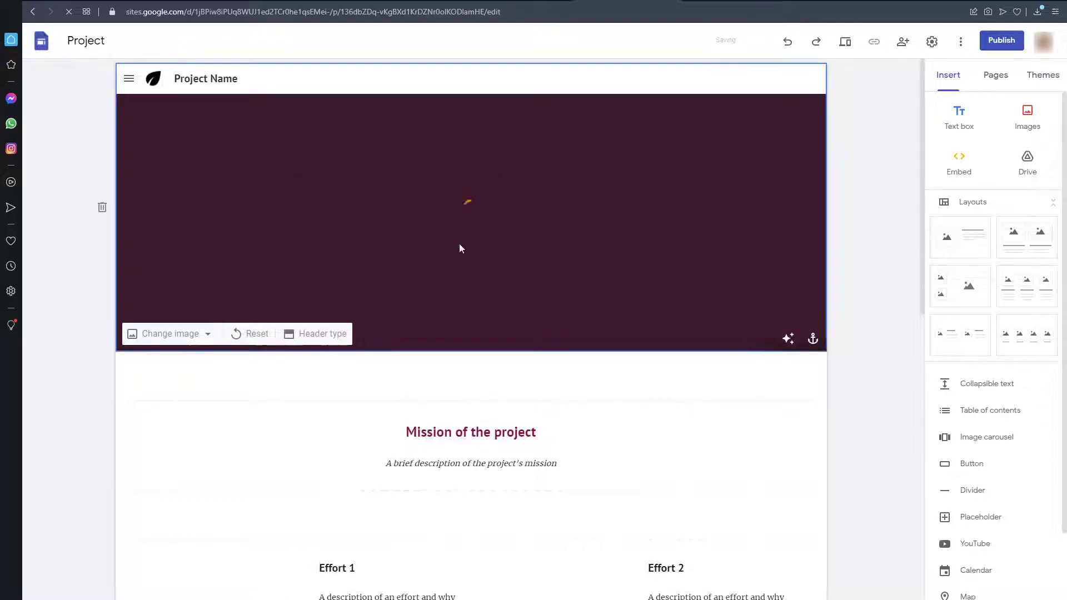
Replace the header background with the image dsa uploaded from the Dogs folder.
left_click(189, 336)
left_click(173, 367)
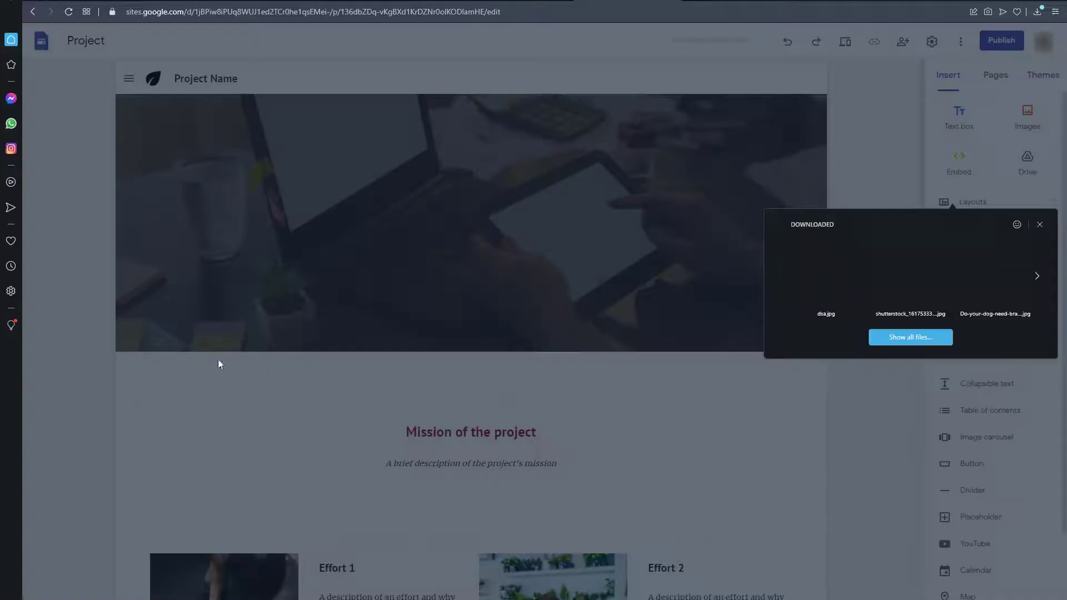
left_click(884, 339)
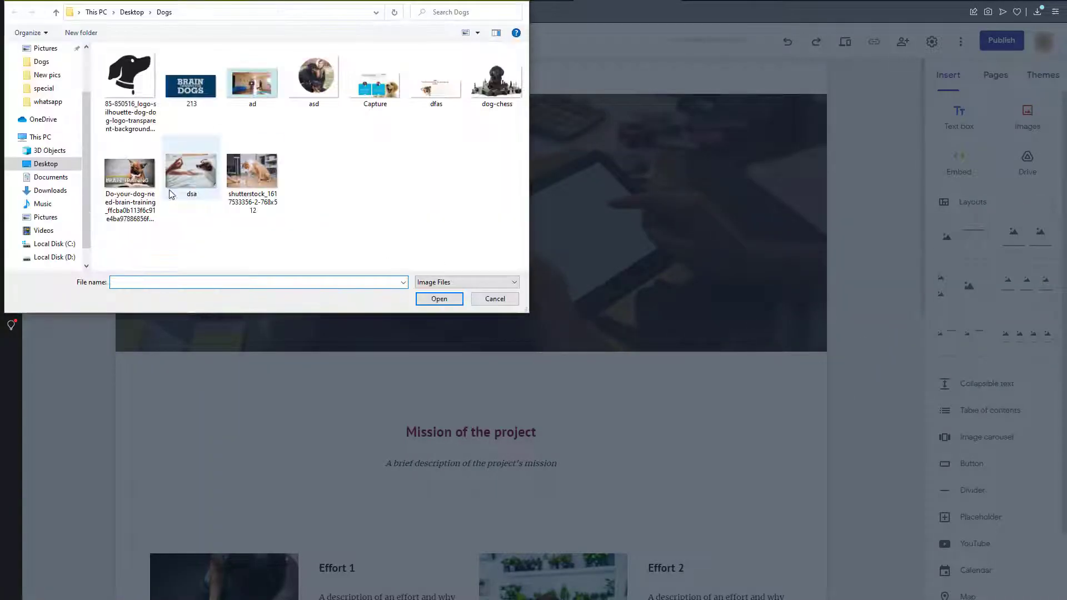
double_click(206, 172)
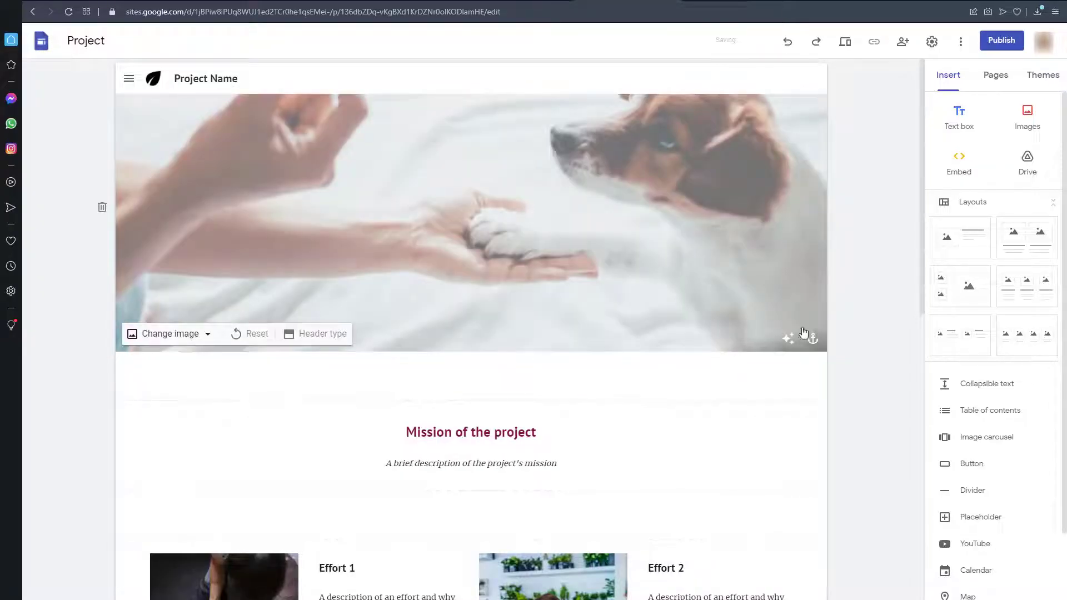
Turn off the header image's readability adjustment and anchor the image to its upper edge.
left_click(790, 338)
left_click(812, 338)
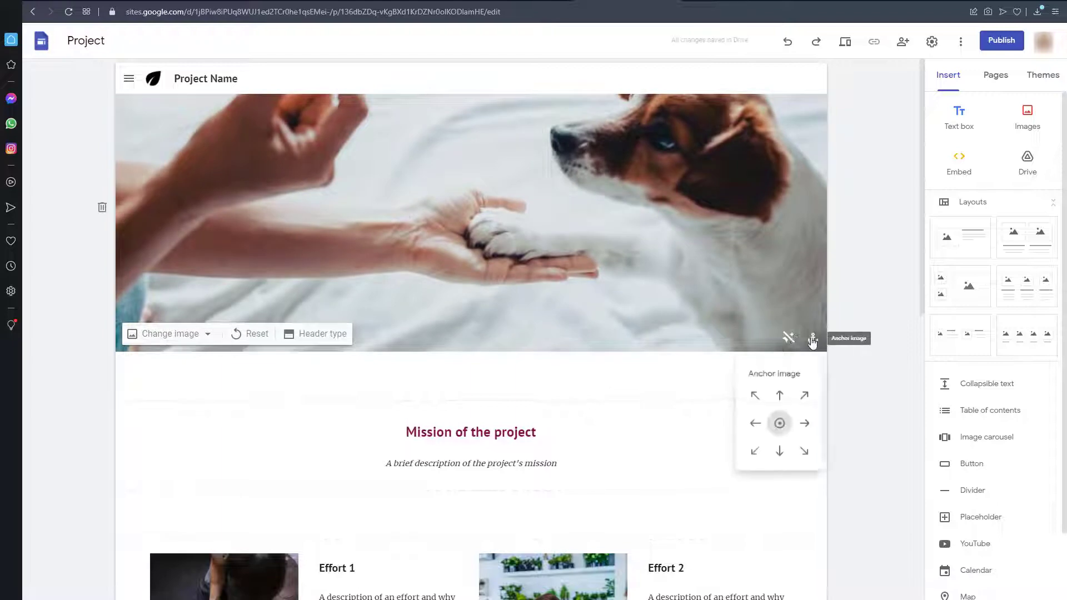
left_click(779, 394)
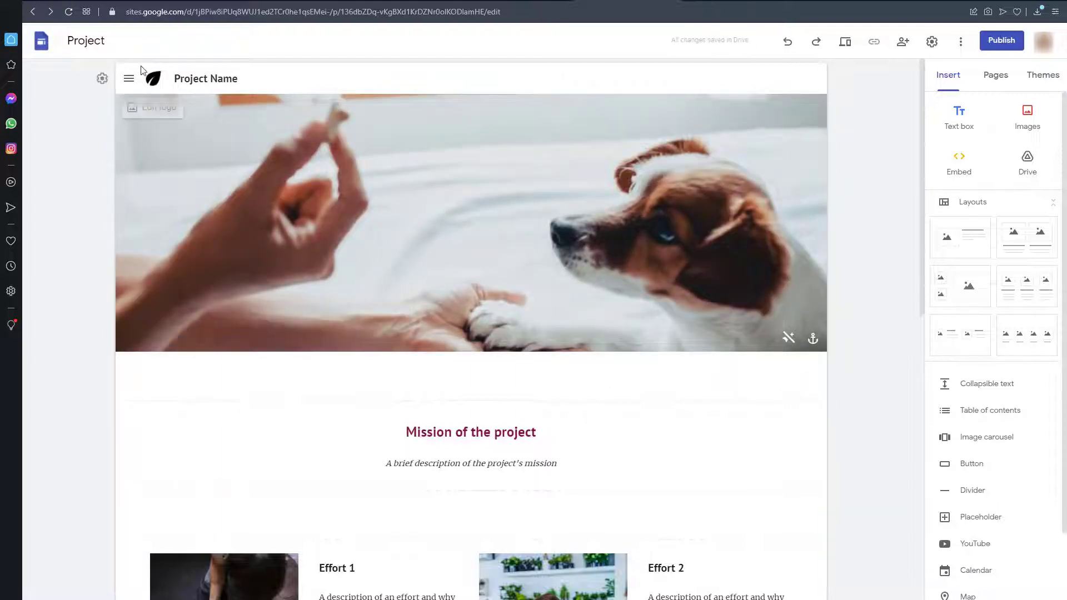
Replace the site's leaf logo with the dog silhouette logo image from the Dogs folder.
left_click(153, 78)
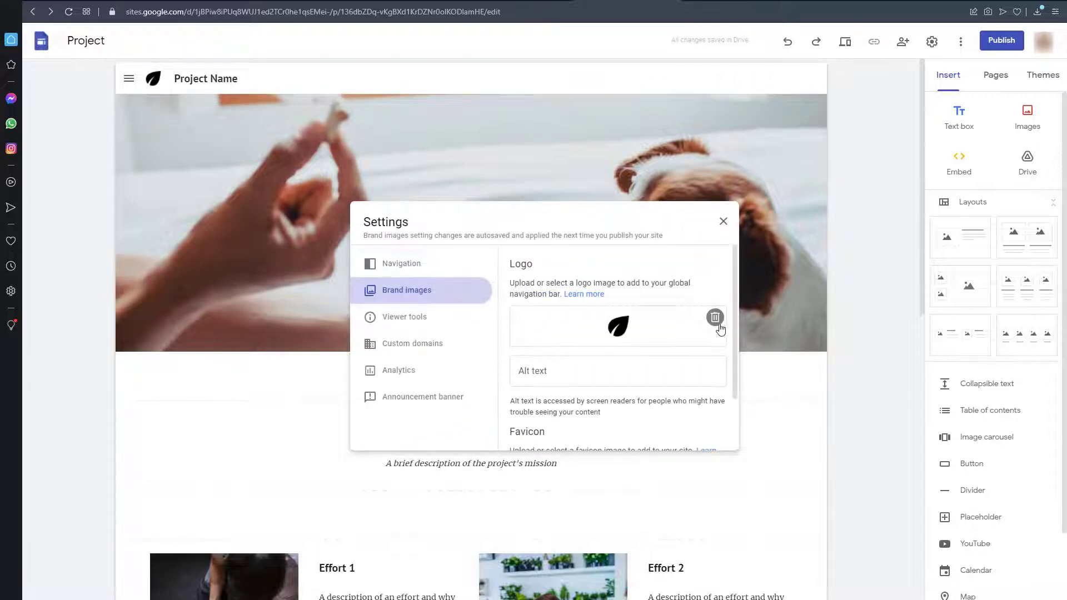
left_click(715, 318)
left_click(535, 321)
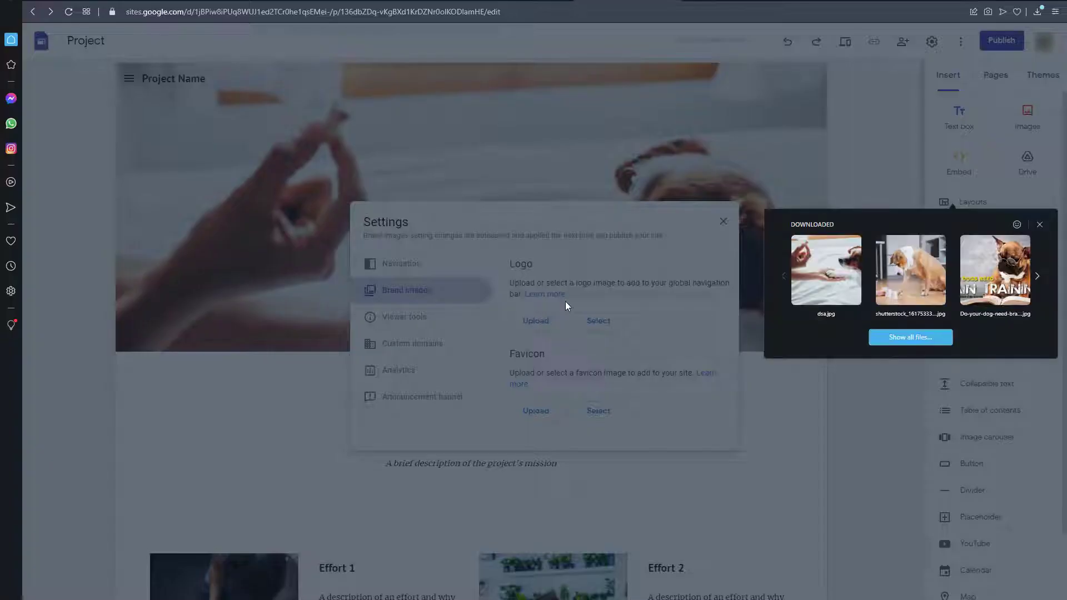
left_click(885, 337)
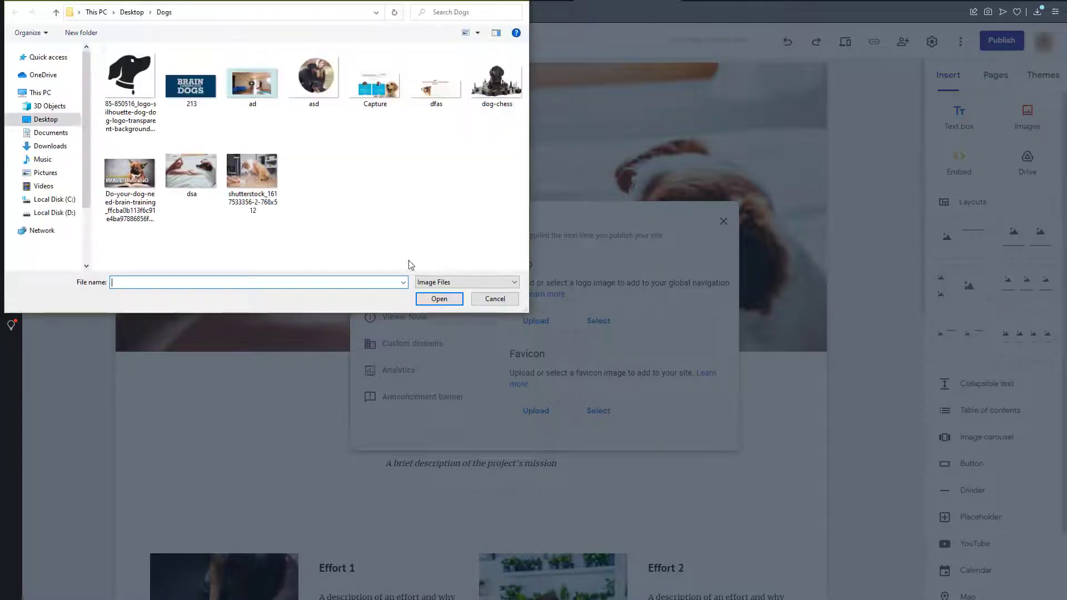
double_click(136, 89)
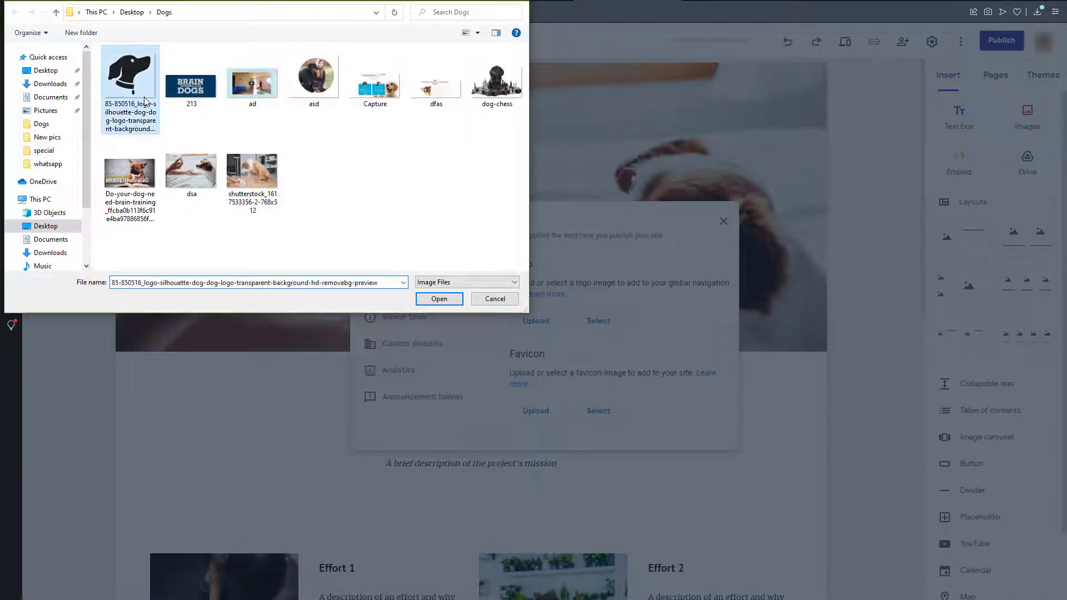
left_click(783, 390)
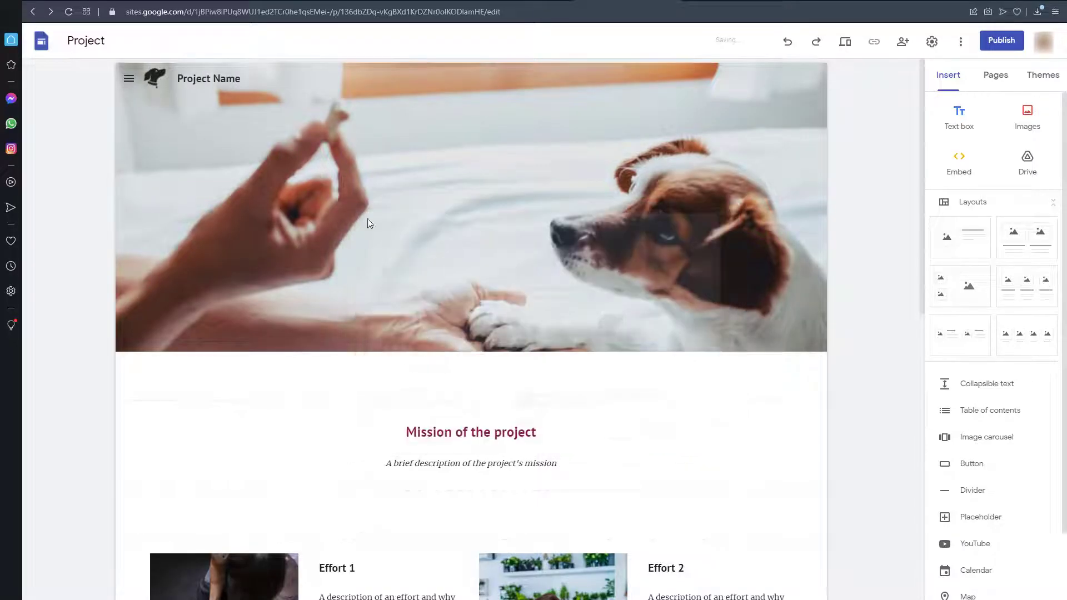
Review the Brain Training For Dogs sales page from its headline down to the expert testimonials.
double_click(194, 78)
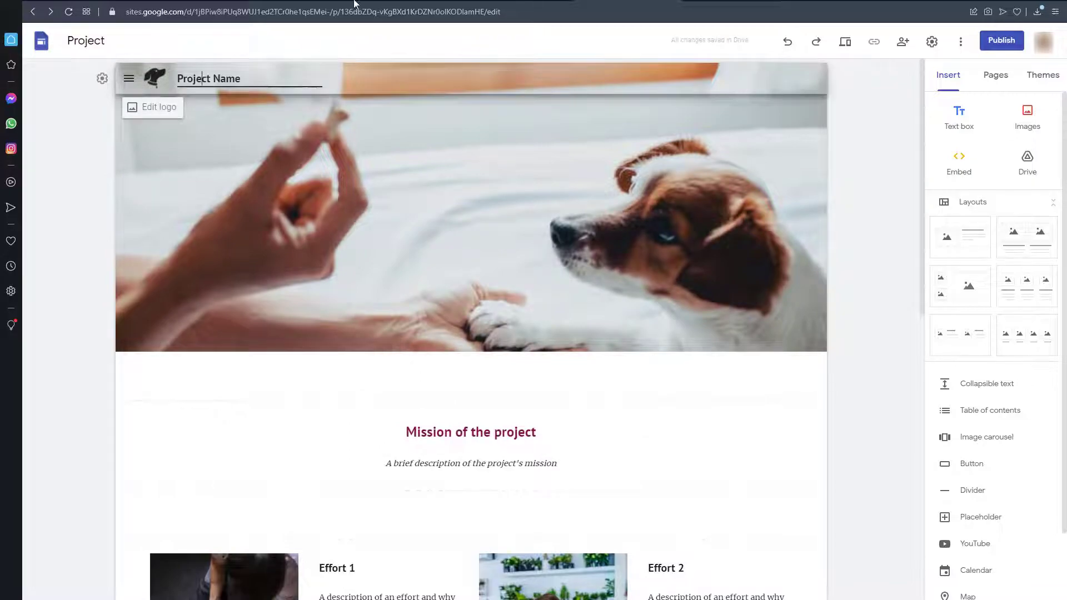
left_click(354, 3)
scroll(445, 80, "down", 9)
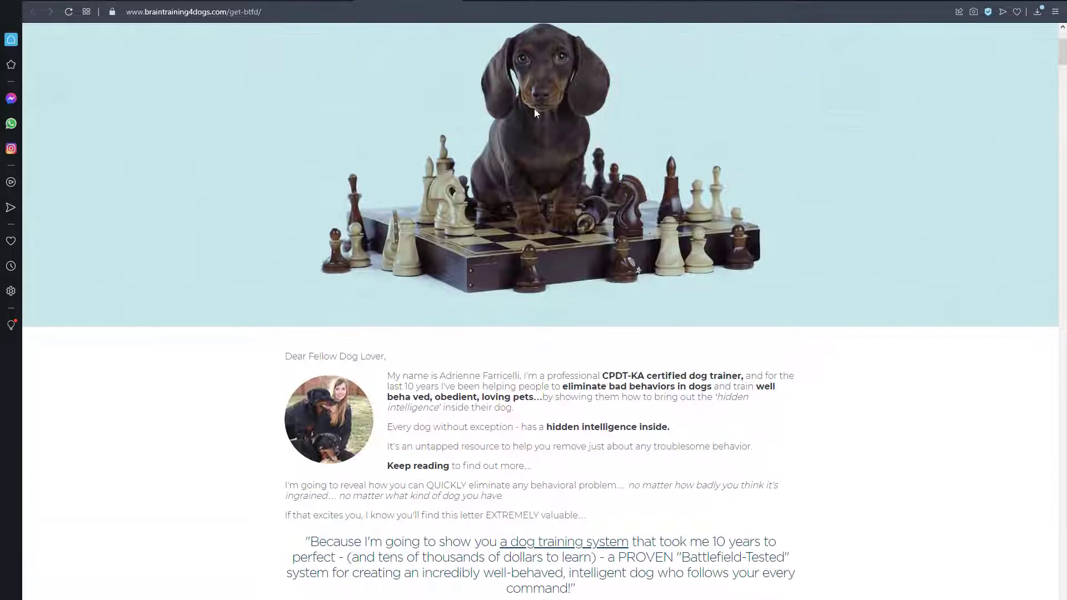
scroll(550, 246, "down", 9)
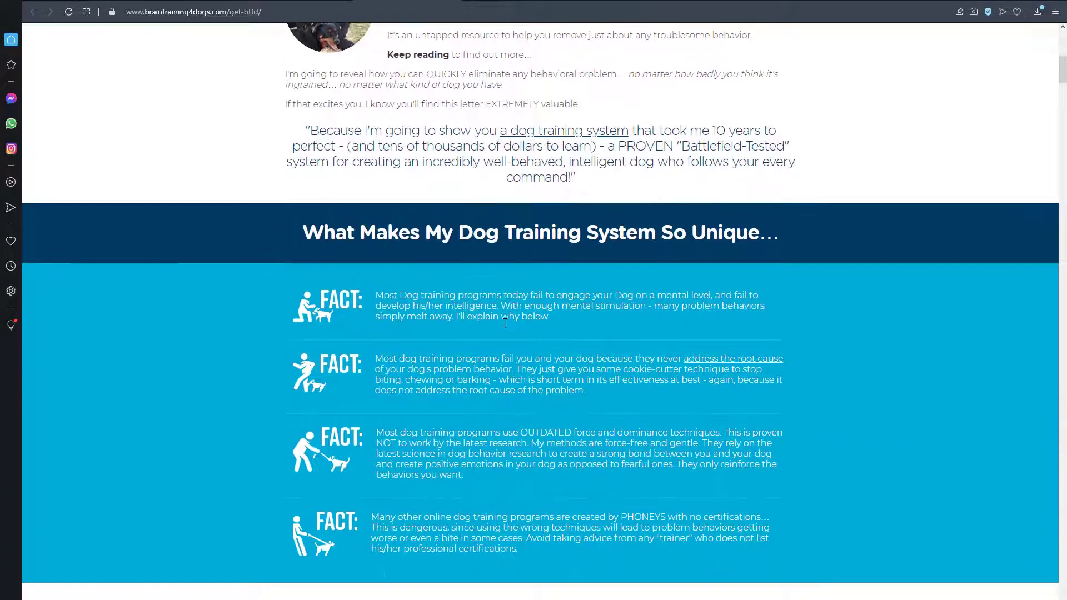
scroll(506, 328, "down", 15)
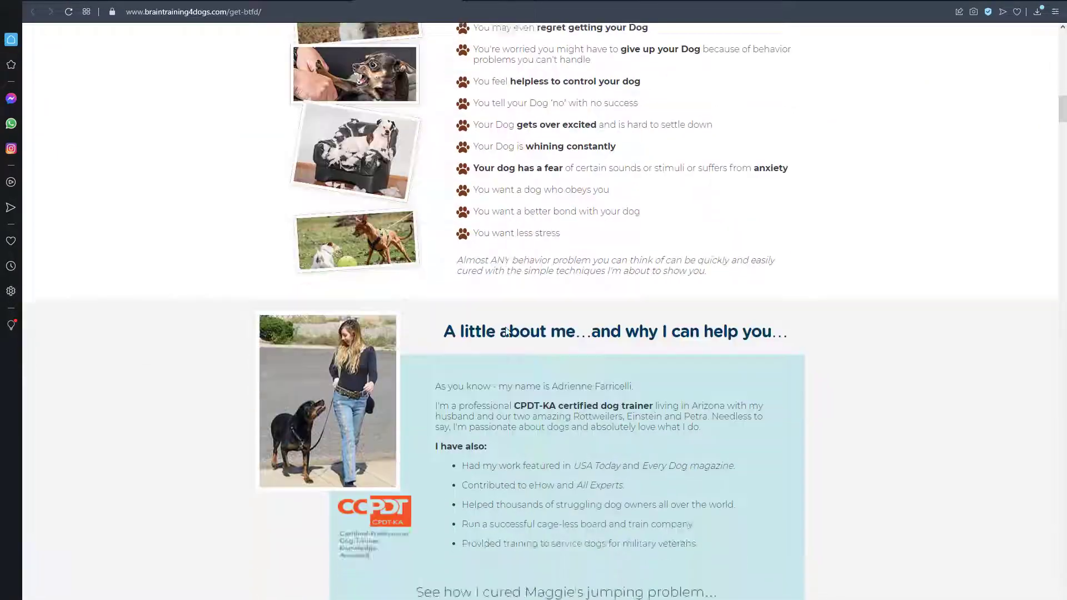
scroll(506, 331, "down", 6)
scroll(505, 331, "up", 20)
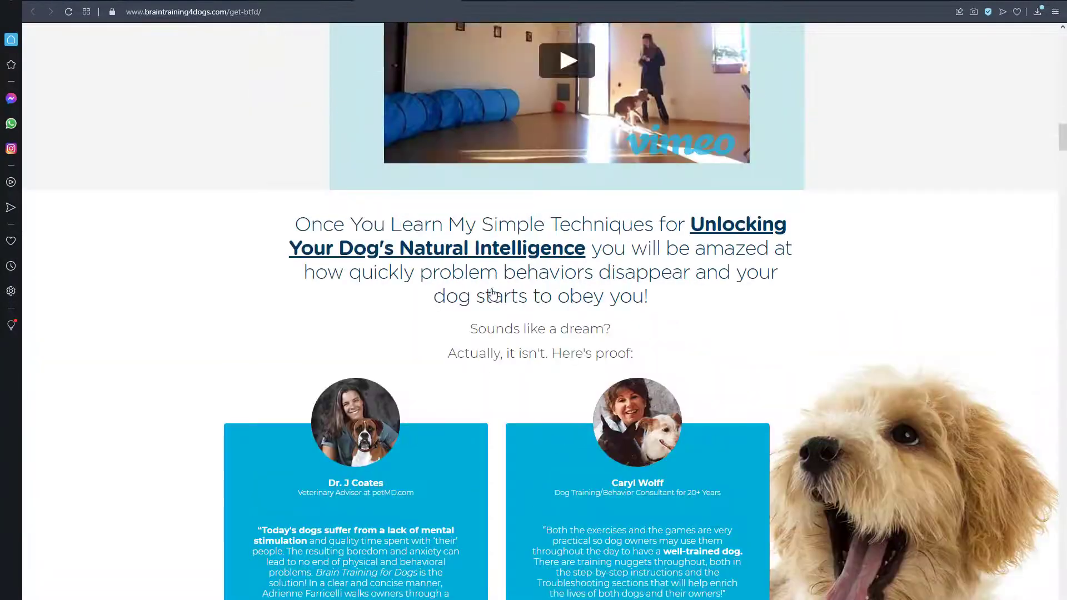
scroll(463, 249, "up", 15)
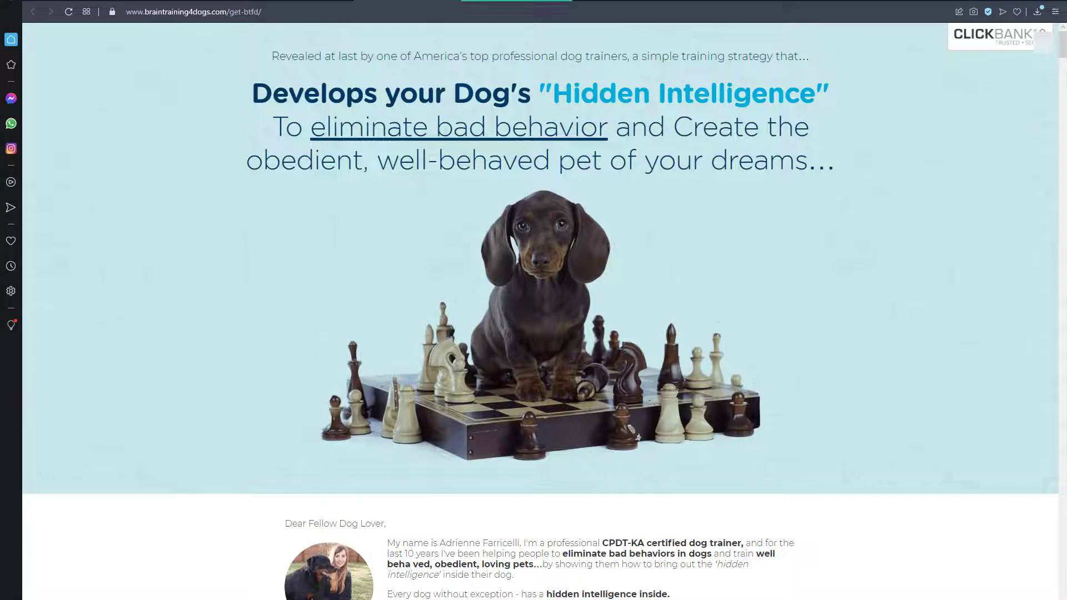
left_click(624, 0)
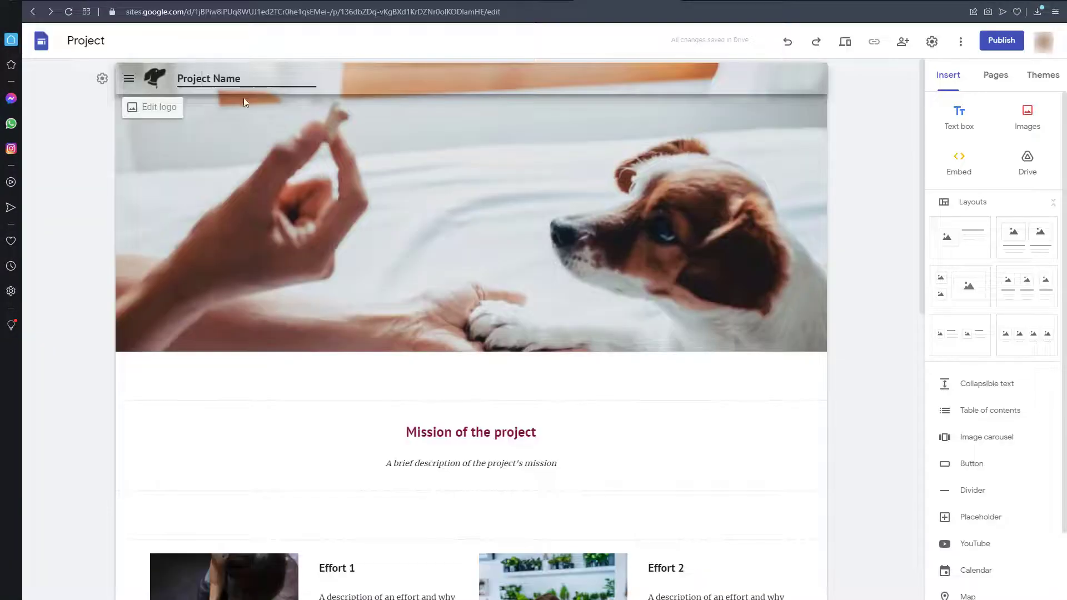
Replace the "Project Name" site name in the header with "Brain Training For Dogs".
left_click(233, 81)
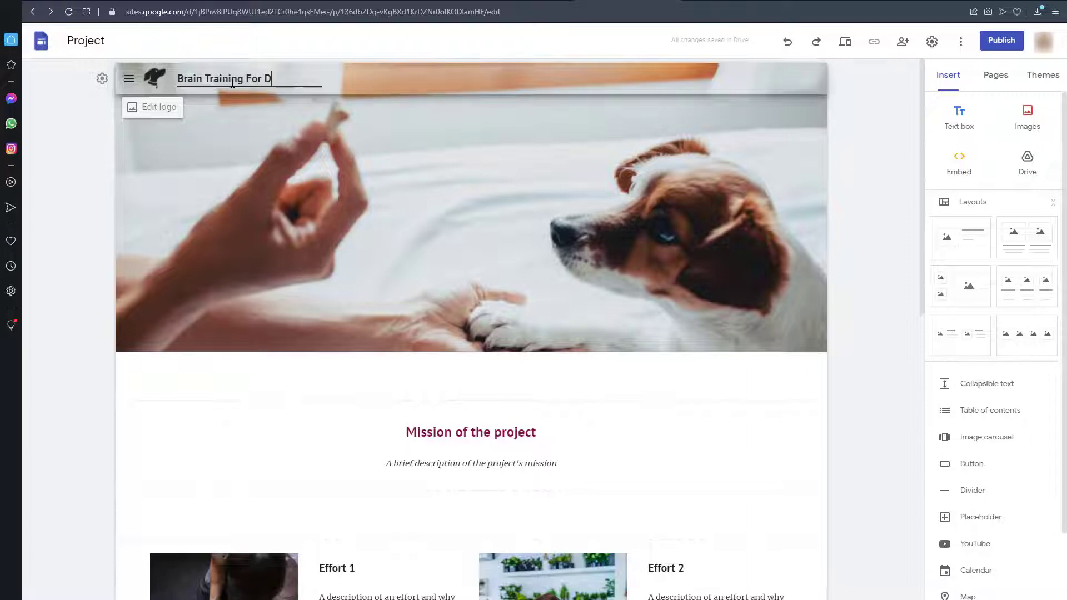
left_click(246, 136)
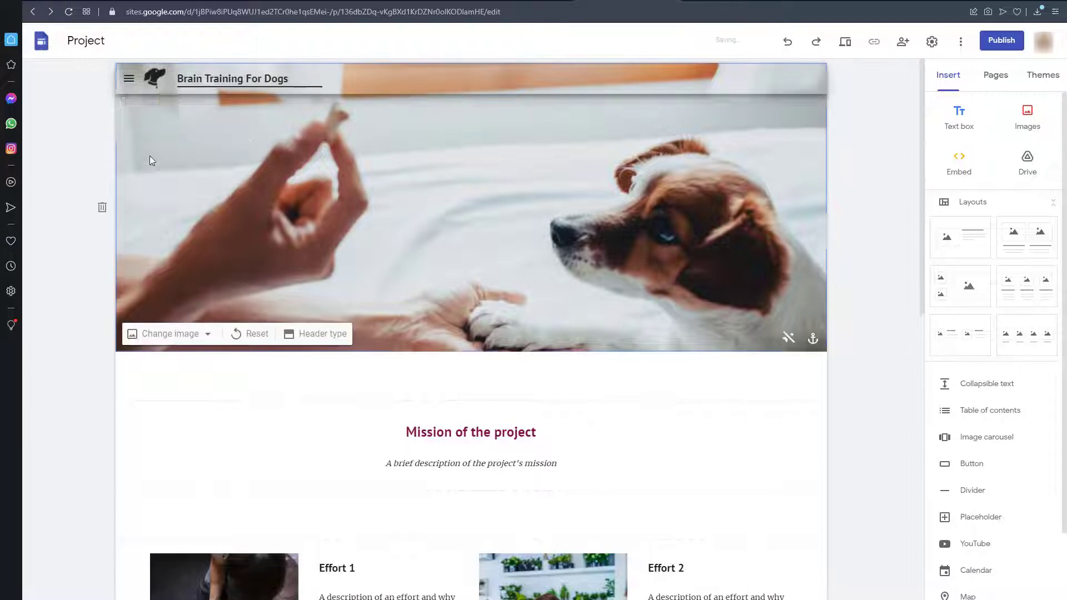
Delete the empty text box beneath the header image and the "Mission of the project" text group.
left_click(495, 376)
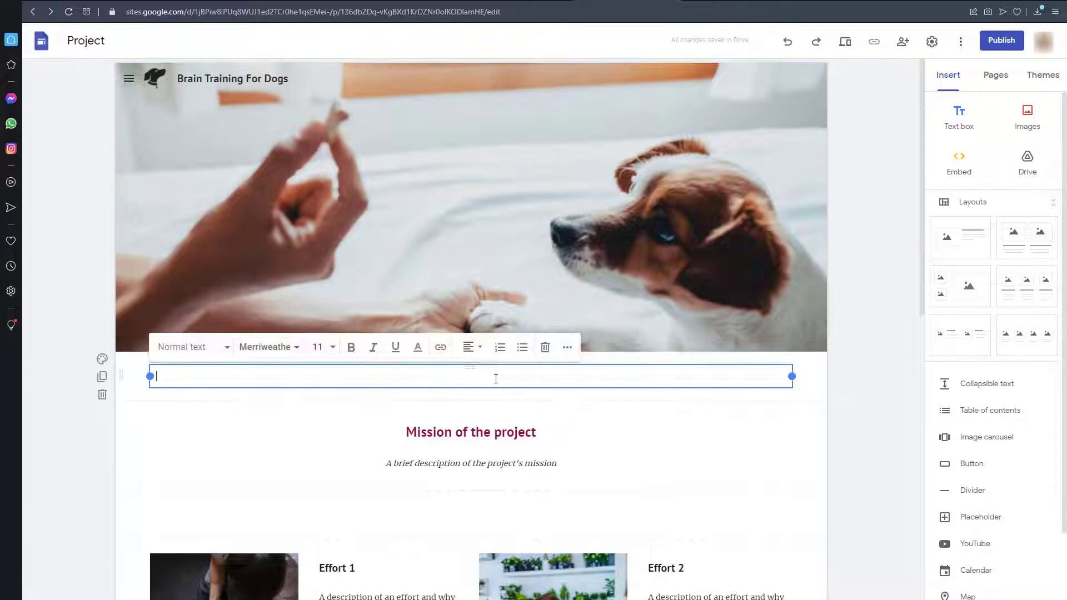
left_click(544, 349)
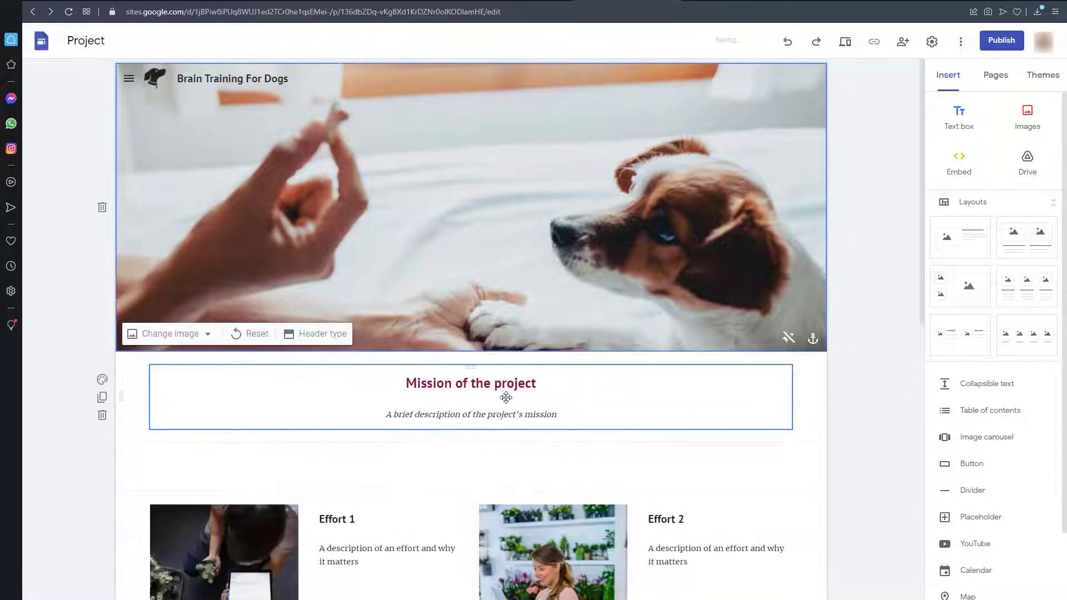
left_click(469, 394)
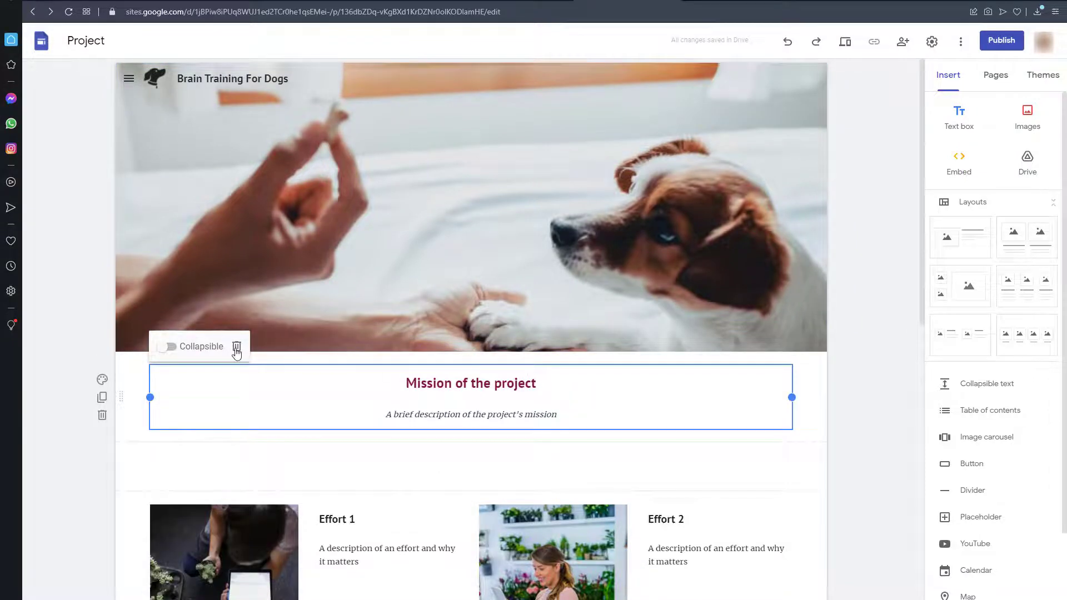
left_click(237, 348)
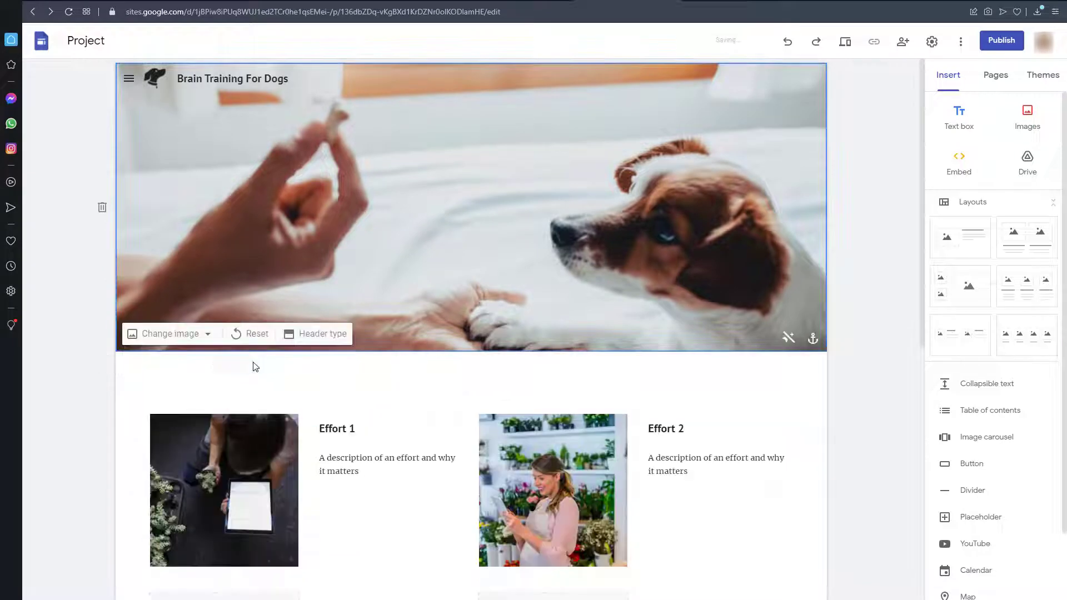
Delete the template's two Effort rows, covering Effort 1 to Effort 4.
left_click(496, 411)
scroll(500, 422, "down", 2)
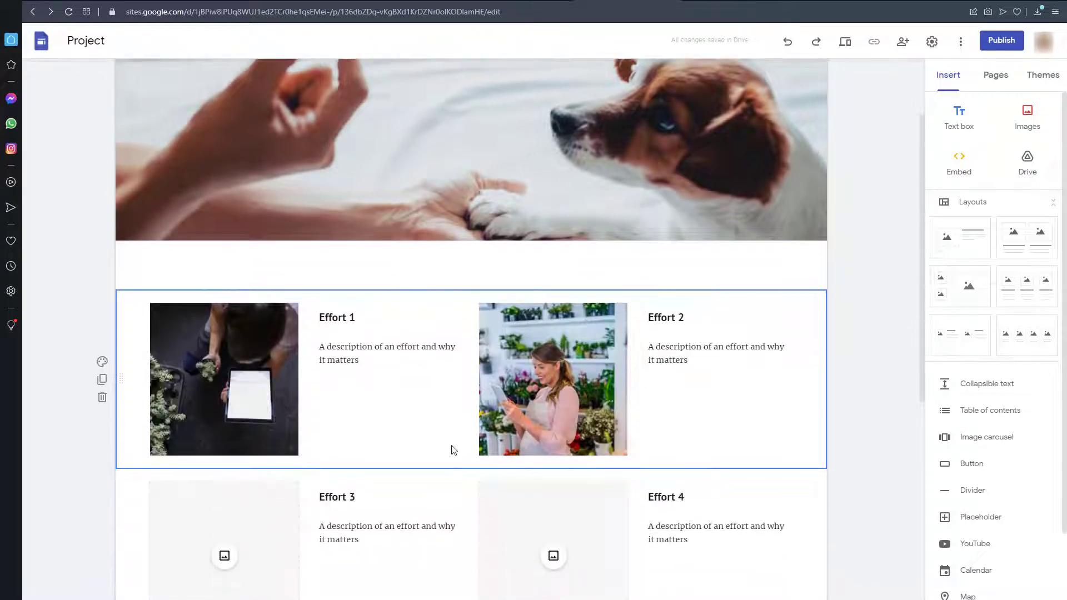
key("Delete")
key("Delete")
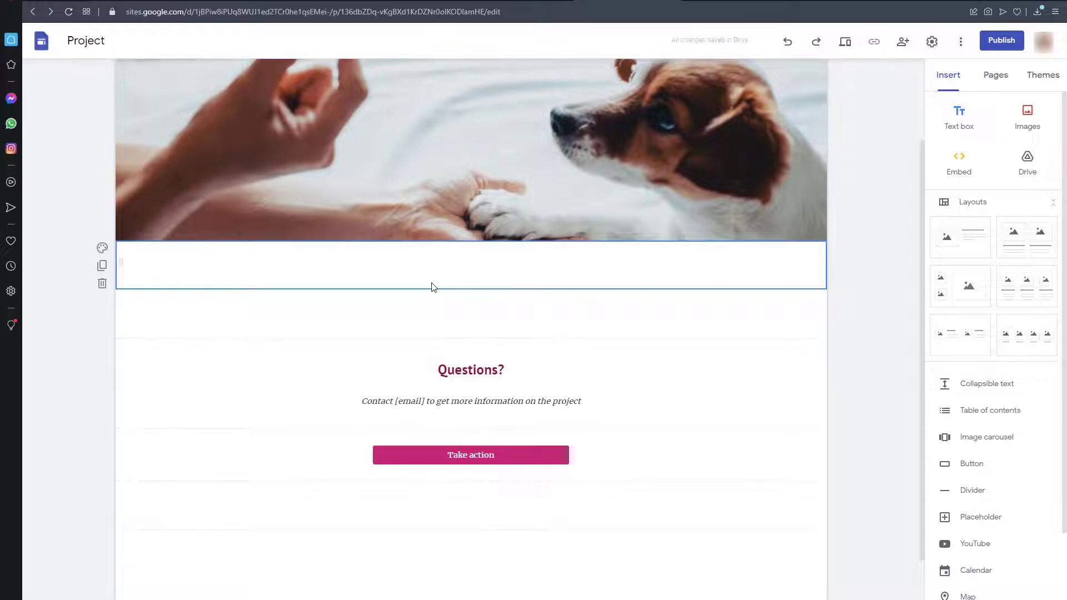
Delete the contact line, the "Questions?" section and the "Take action" button section.
left_click(442, 370)
key("Delete")
left_click(451, 401)
key("Delete")
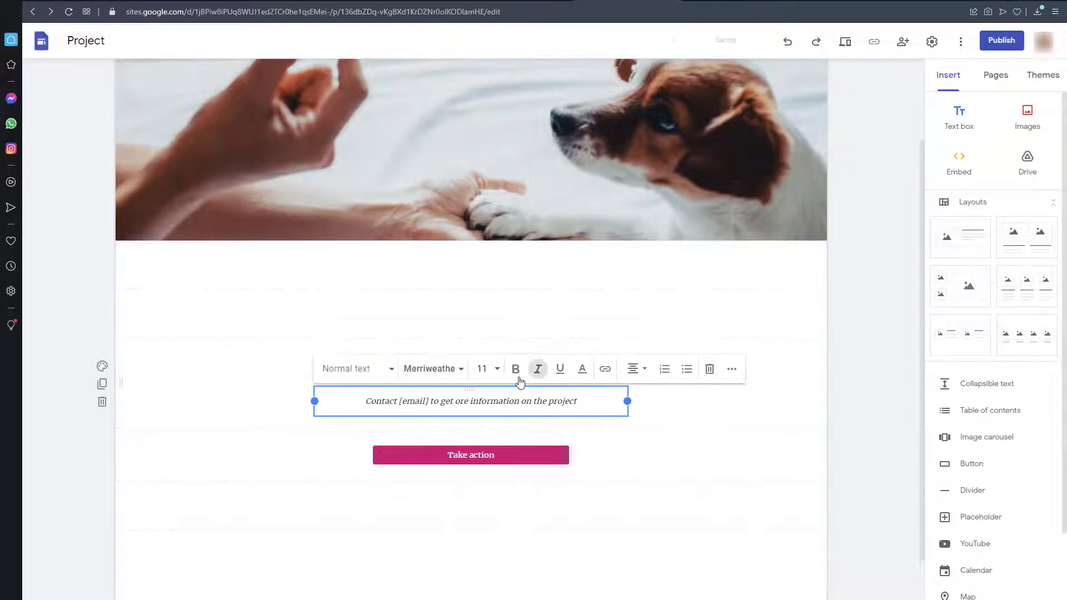
left_click(706, 370)
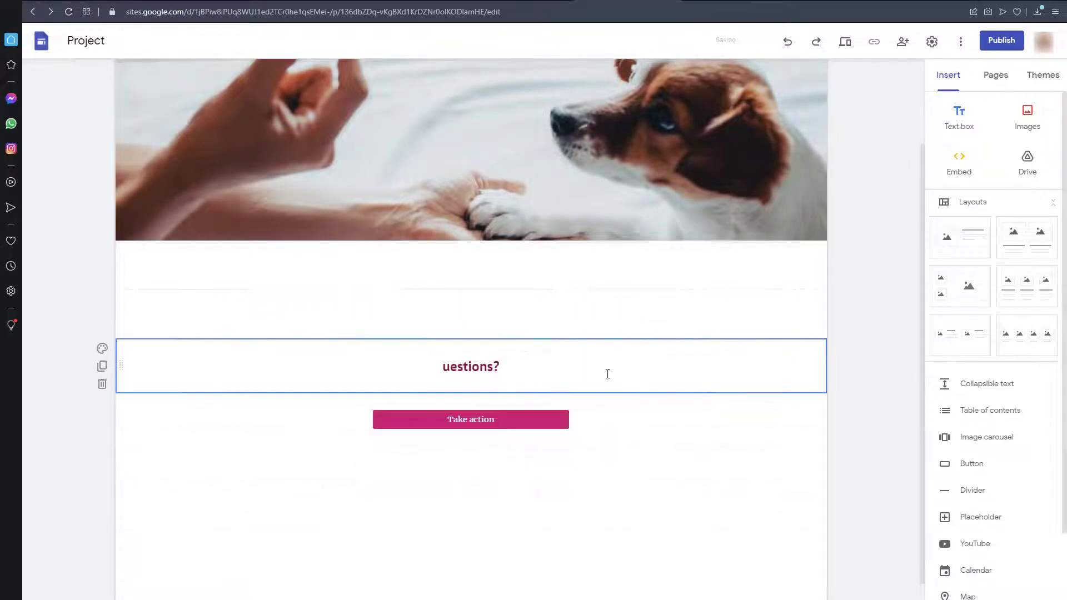
left_click(101, 384)
left_click(103, 383)
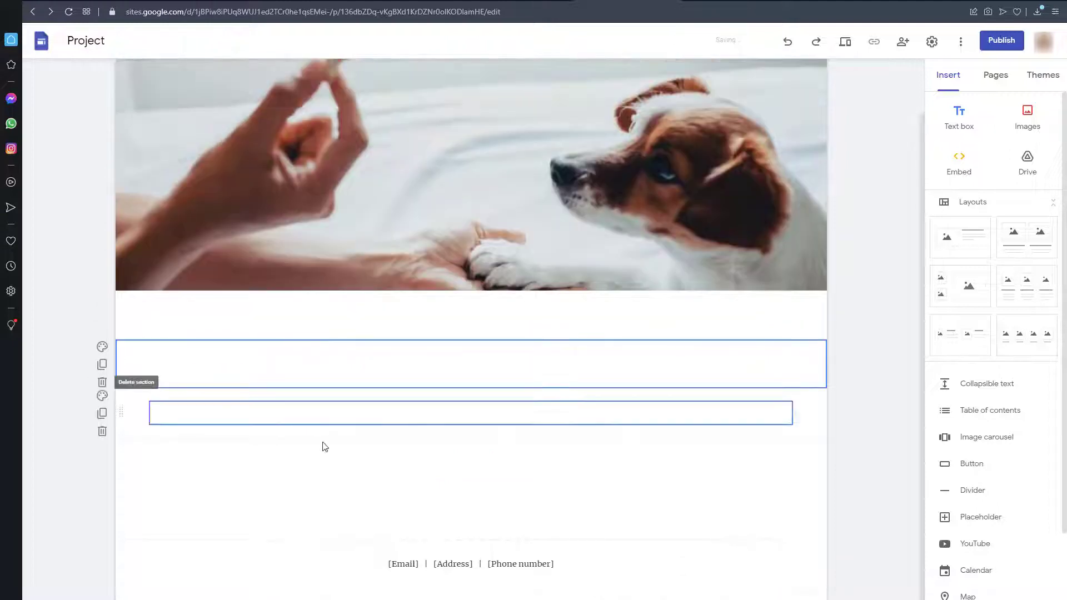
Upload the Brain Training for Dogs banner image 213 from the Dogs folder onto the page.
left_click(157, 317)
scroll(890, 379, "up", 2)
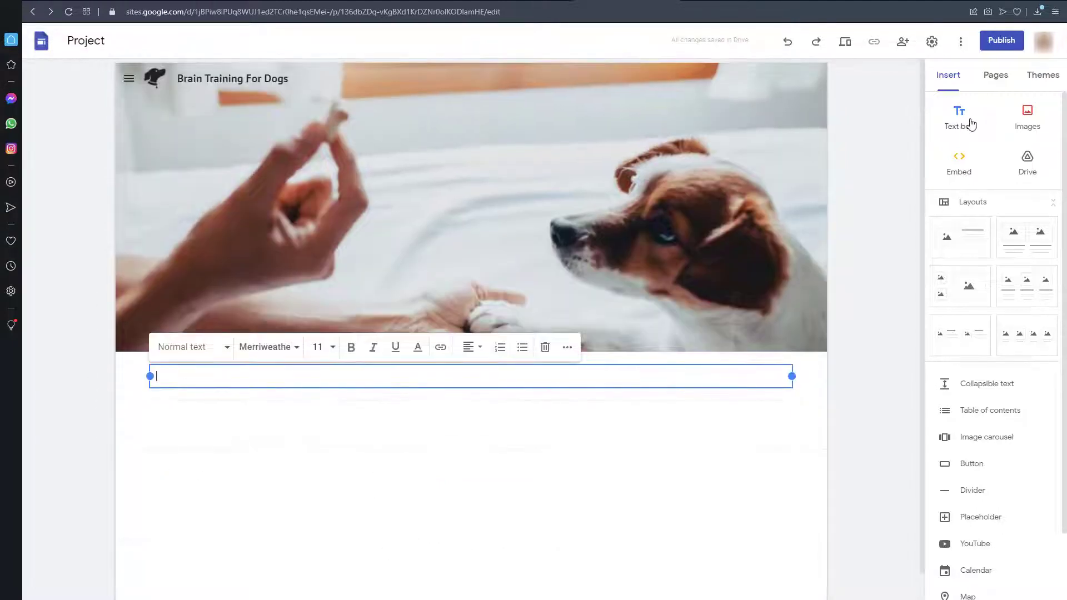
left_click(1044, 125)
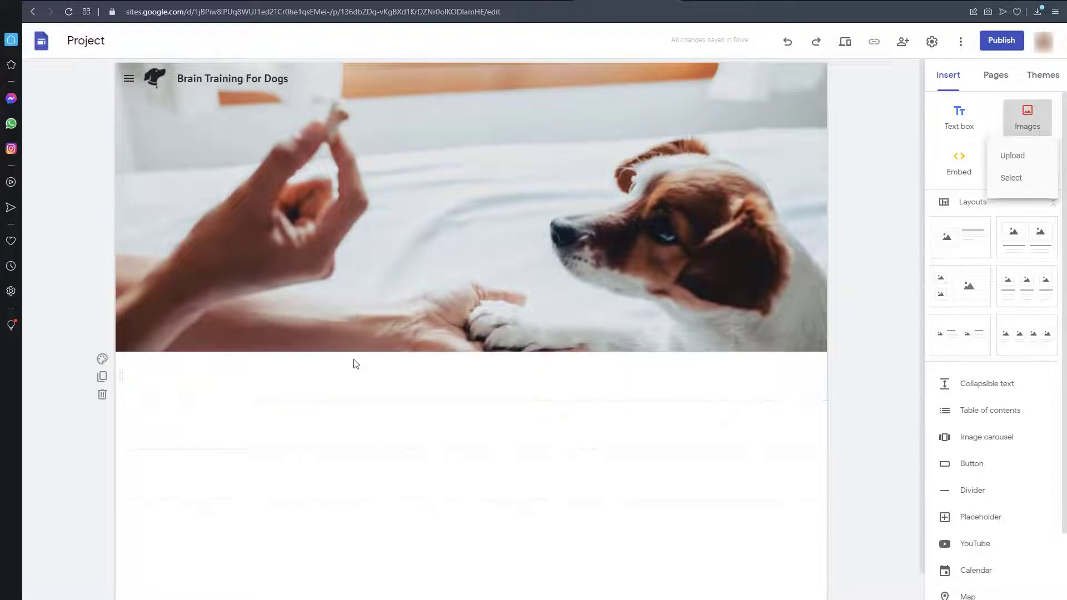
left_click(1017, 152)
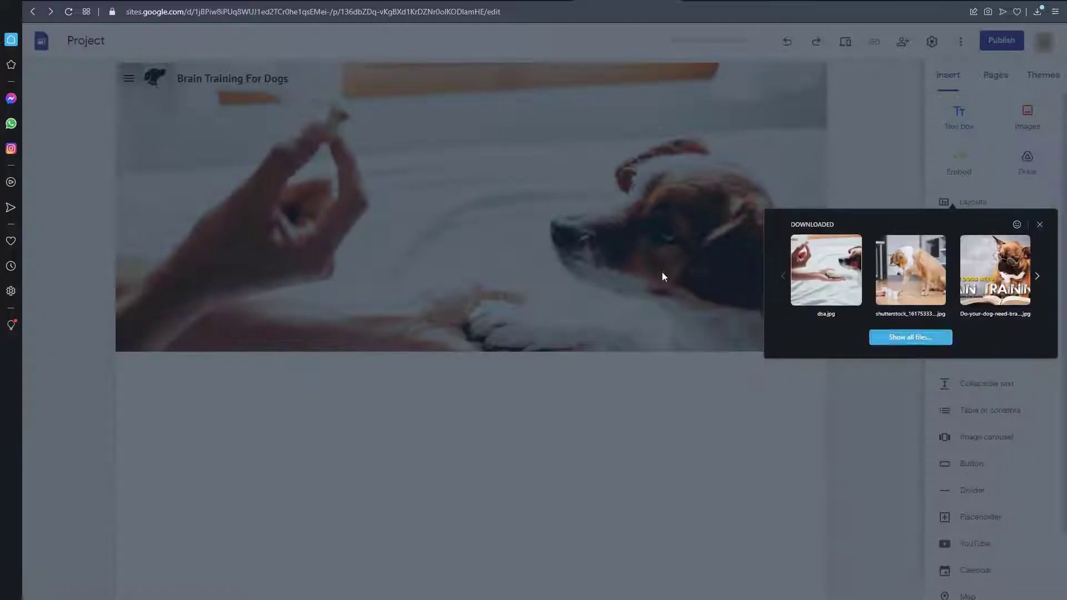
left_click(211, 89)
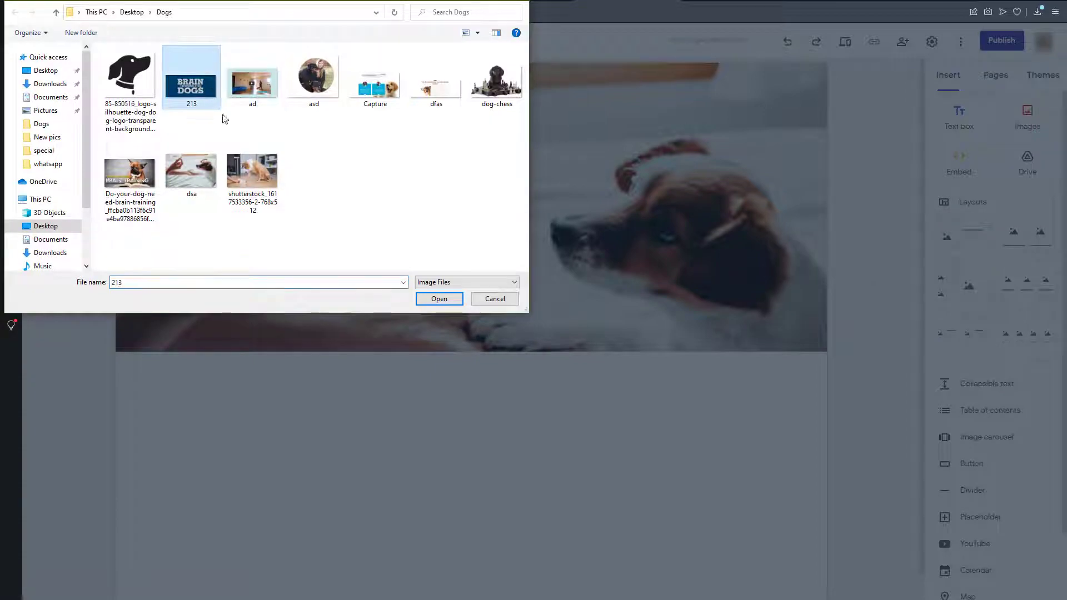
left_click(439, 298)
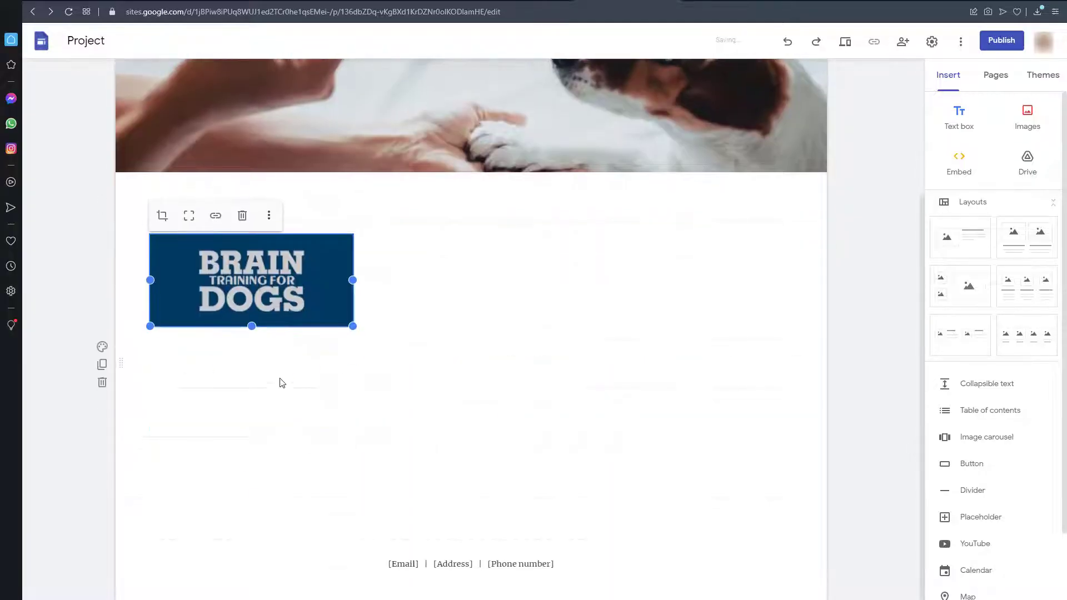
Delete the empty text box above the banner image and enlarge the banner directly beneath the header.
scroll(279, 383, "up", 1)
left_click(367, 262)
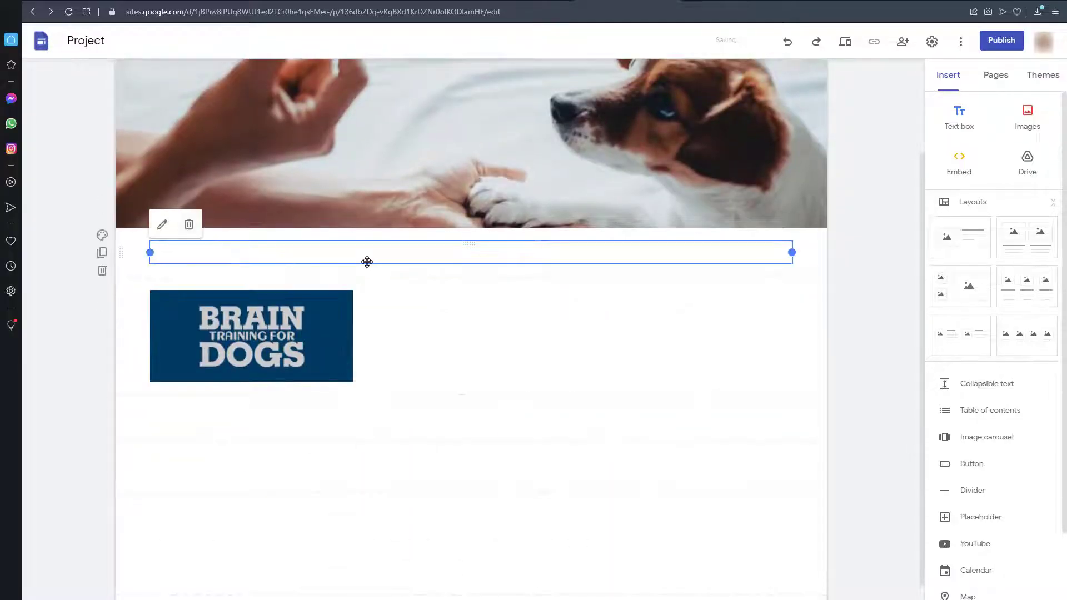
key("Delete")
left_click_drag(238, 409, 161, 424)
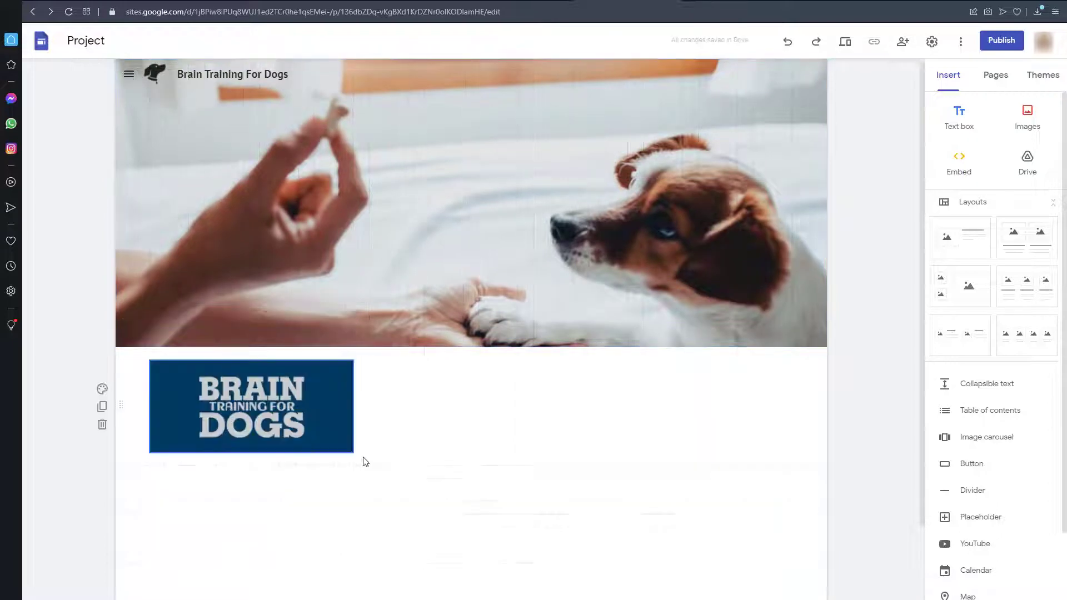
left_click(345, 445)
left_click_drag(377, 527, 408, 509)
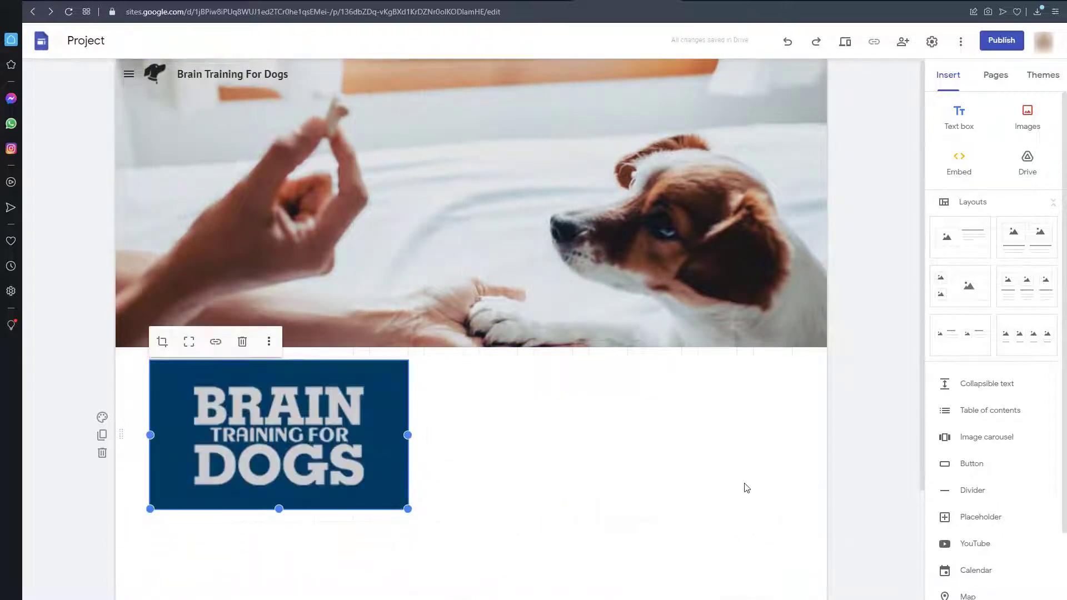
Insert a text box and place it beside the Brain Training for Dogs banner in the same section.
left_click(931, 437)
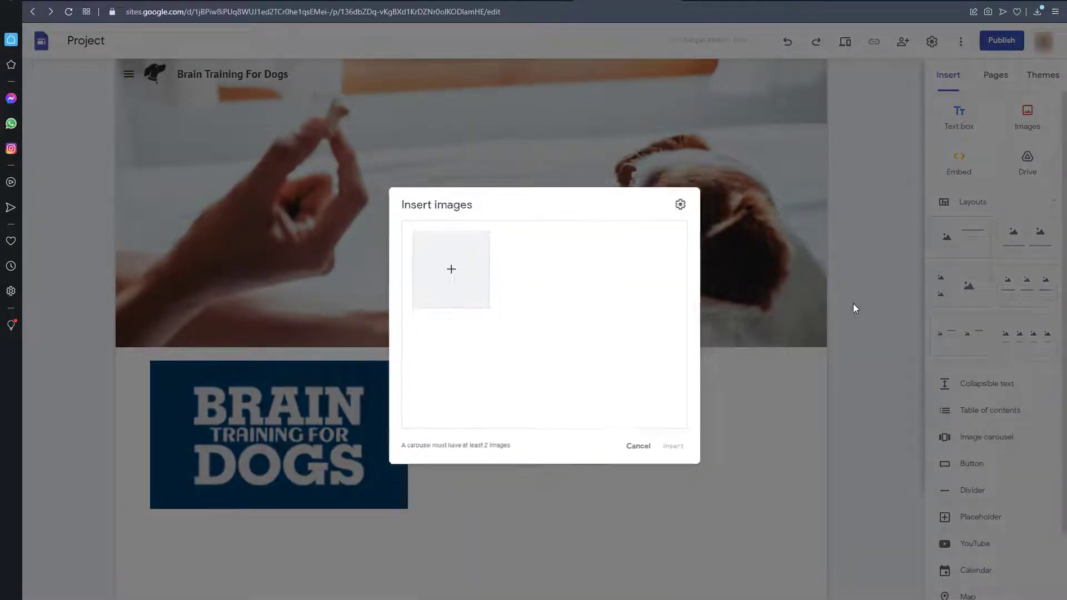
left_click(852, 303)
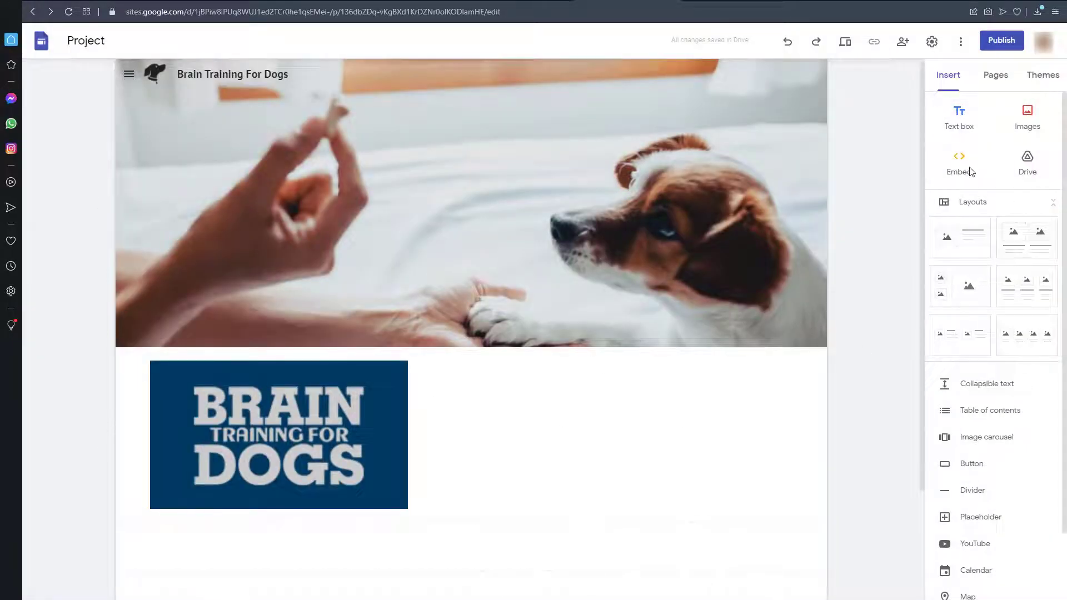
scroll(633, 412, "down", 2)
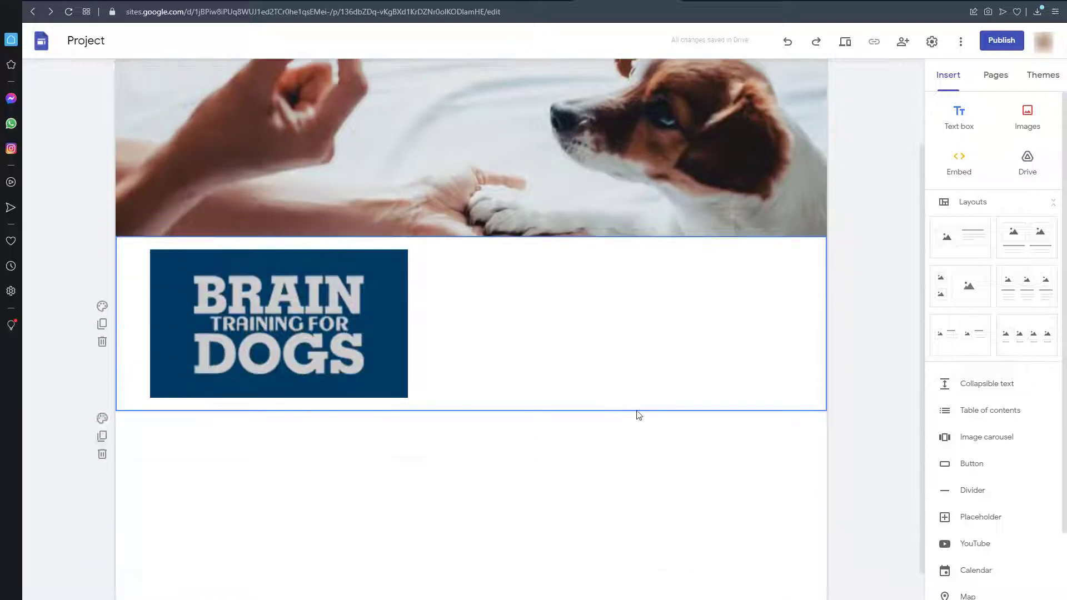
left_click(966, 133)
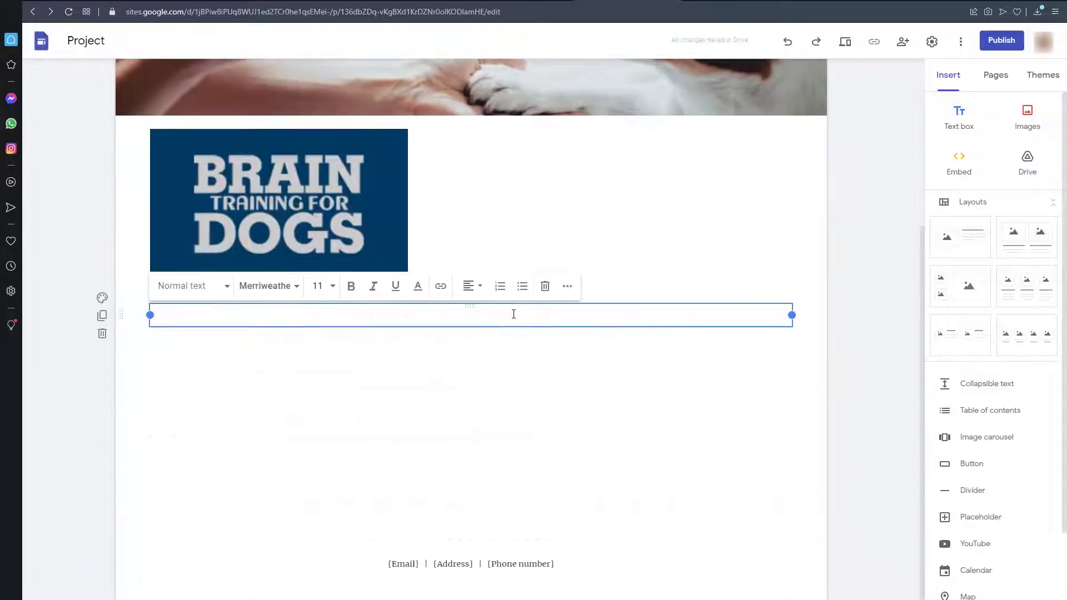
left_click(489, 356)
left_click(481, 312)
left_click_drag(469, 308, 556, 225)
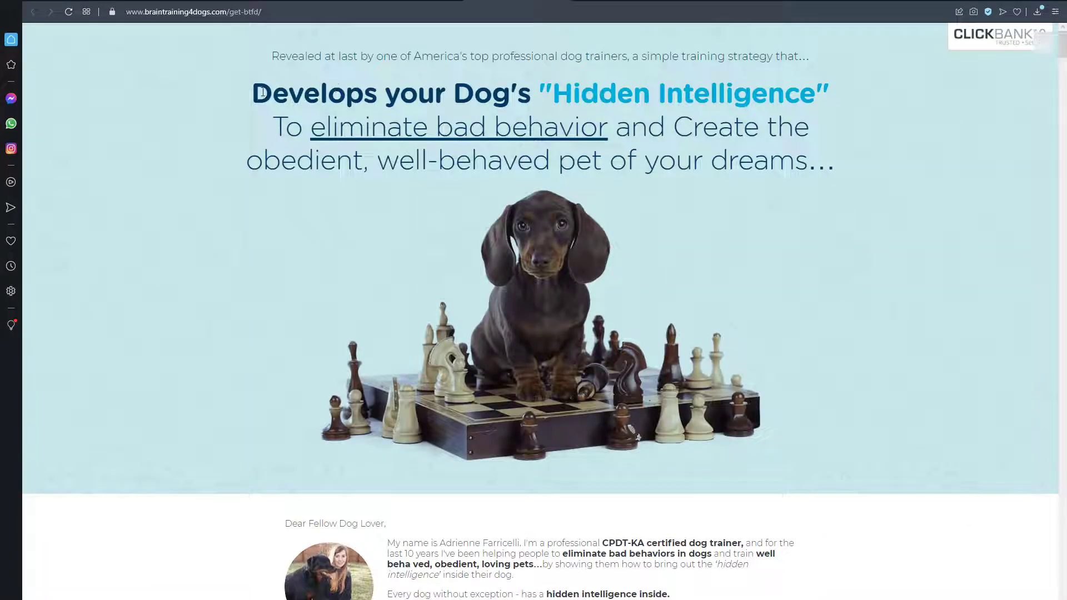
Copy the sales page headline into the text box: "Develops your Dog's "Hidden Intelligence" To eliminate bad behavior and Create the obedient, well-behaved pet of your dreams".
left_click_drag(322, 102, 788, 159)
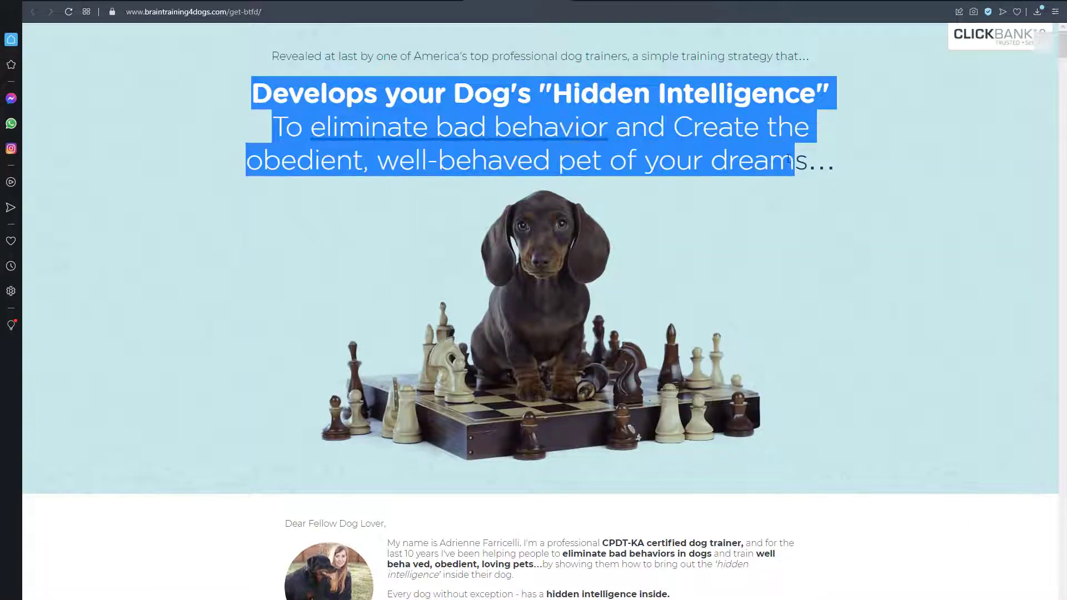
left_click(625, 1)
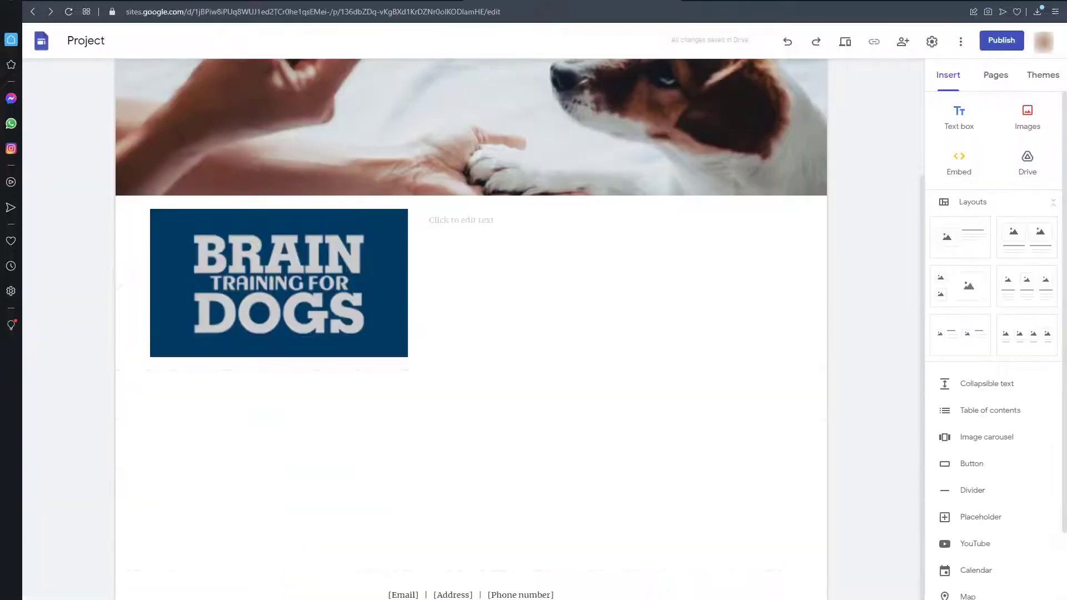
left_click(534, 220)
type("Develops your Dog's \"Hidden Intelligence\" To eliminate bad behavior and Create the obedient, well-behaved pet of your dreams")
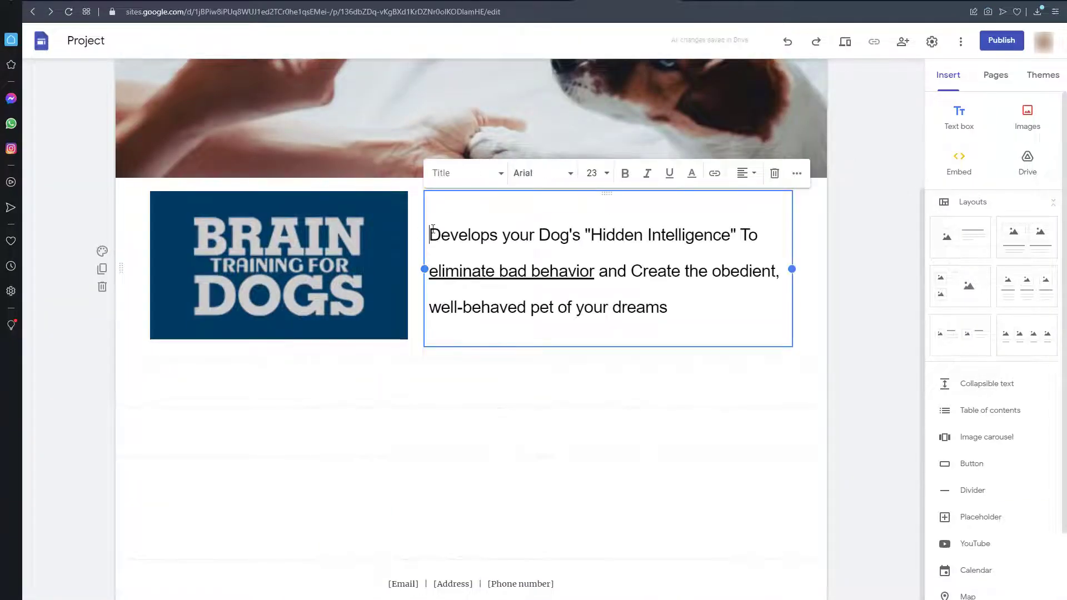
key("BackSpace")
left_click(842, 343)
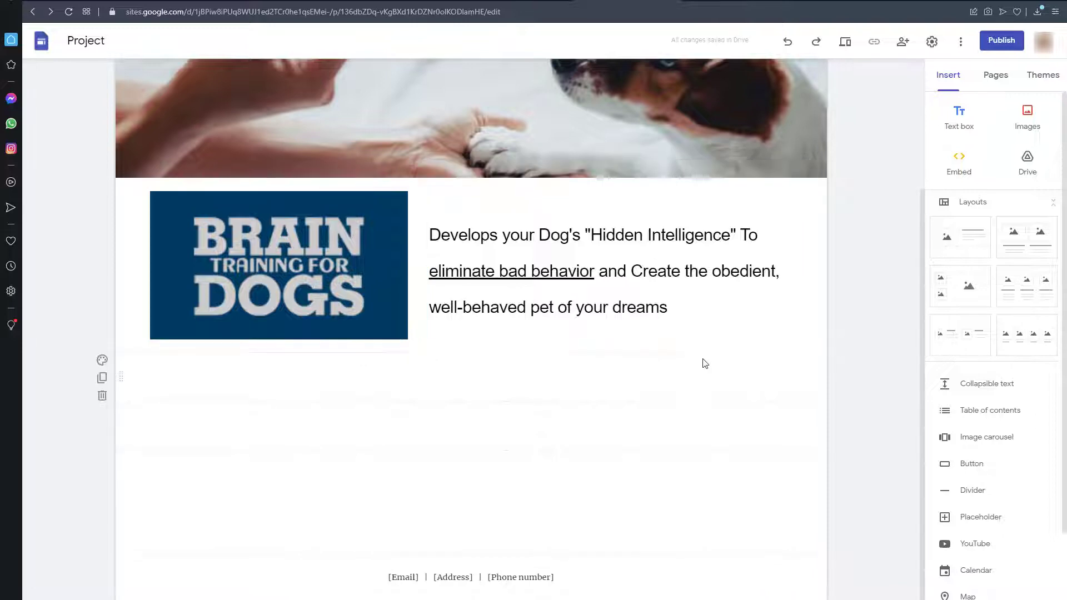
Insert a text box below the banner section, delete the extra empty section, and copy in the sales page greeting "Dear Fellow Dog Lover,".
left_click(951, 125)
left_click(572, 312)
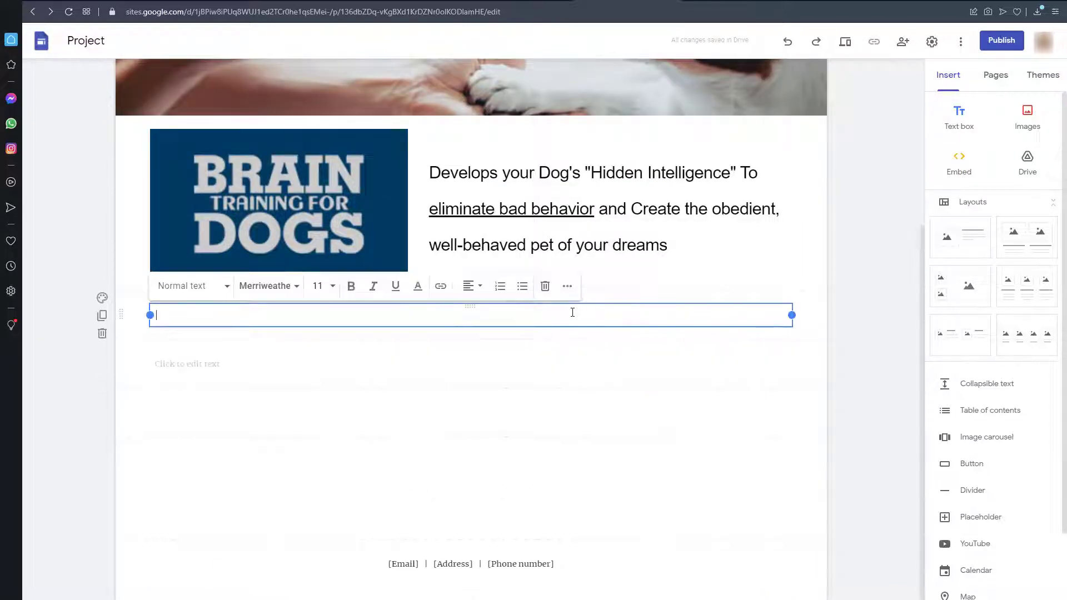
left_click(102, 333)
left_click(258, 364)
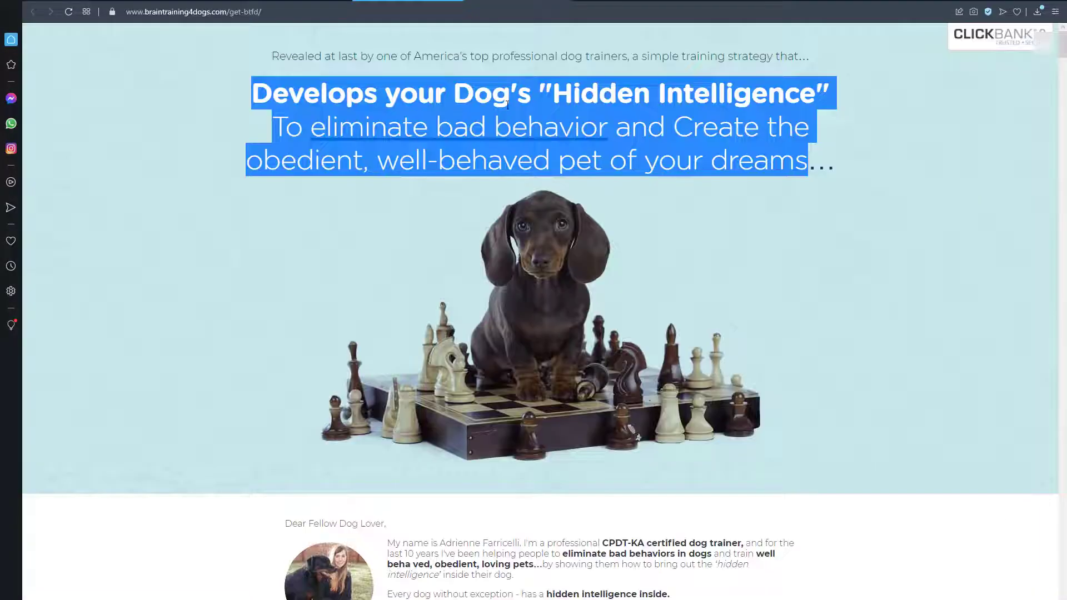
scroll(509, 222, "down", 5)
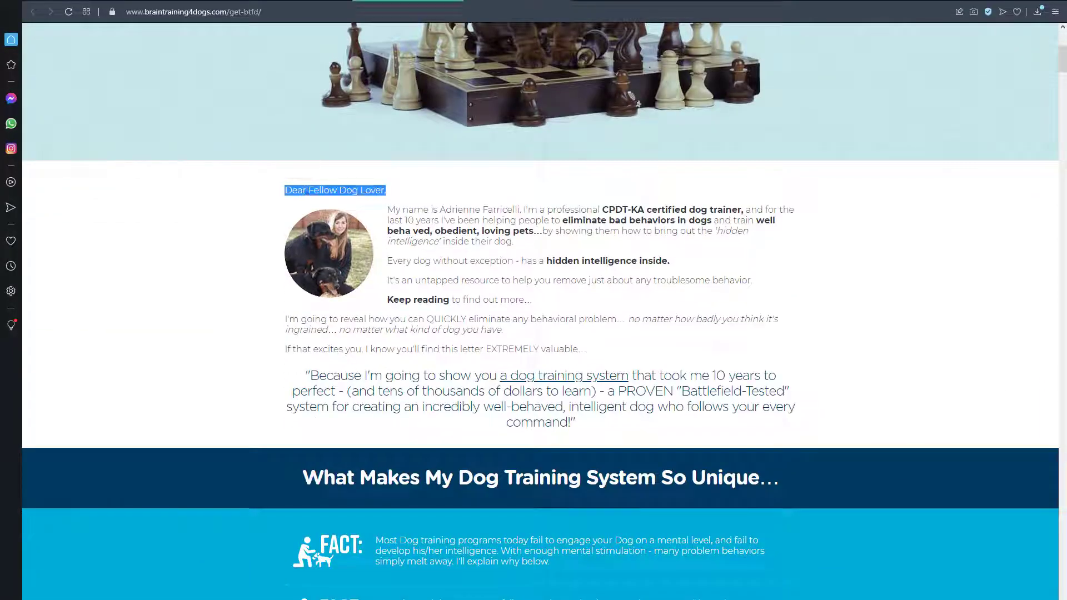
key("ctrl+Tab")
type("Dear Fellow Dog Lover,")
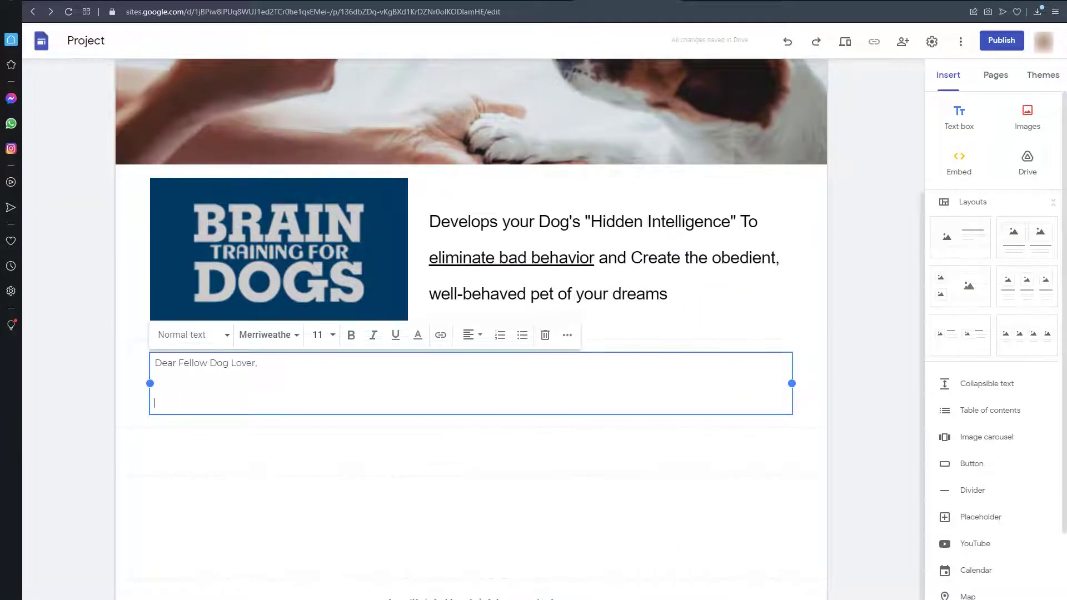
Copy the sales page's introductory paragraphs, through "you'll find this letter EXTREMELY valuable…", into the text box below the greeting.
key("ctrl+shift+Tab")
left_click_drag(387, 210, 583, 341)
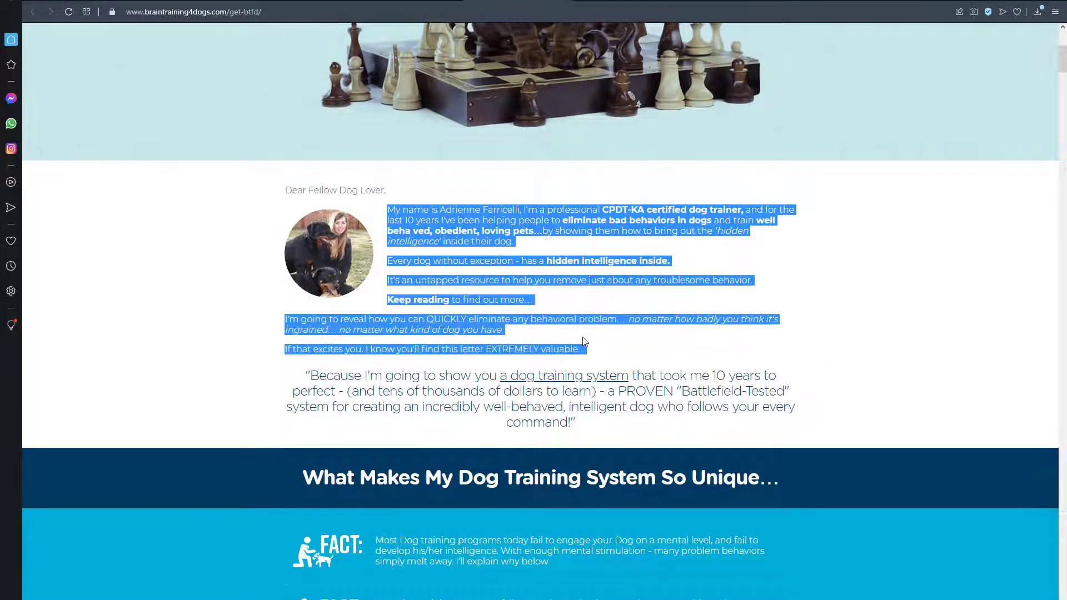
key("ctrl+c")
key("ctrl+Tab")
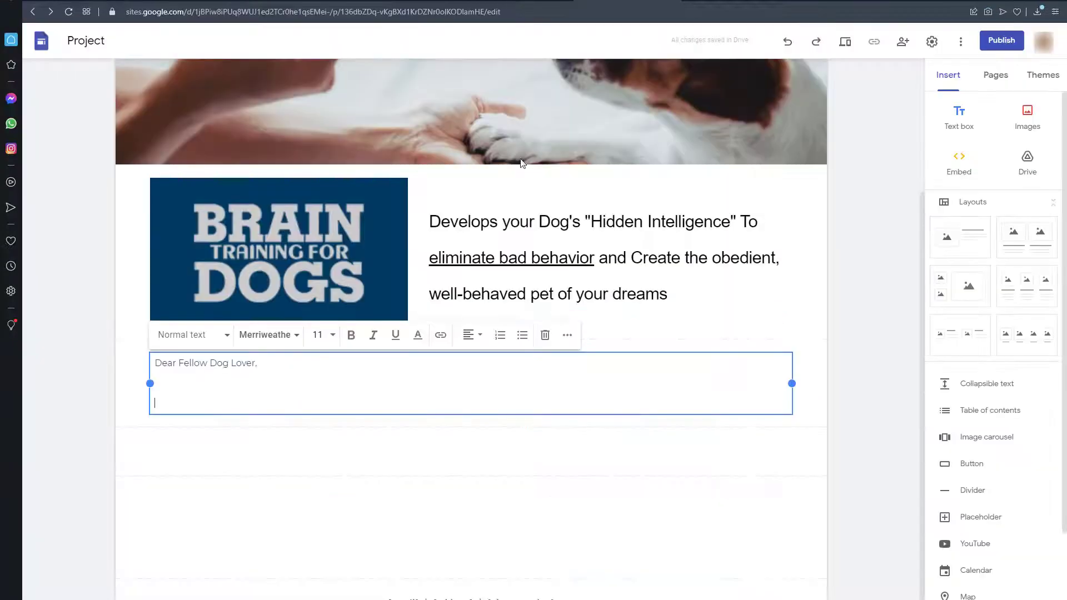
key("ctrl+v")
left_click(844, 483)
left_click(667, 442)
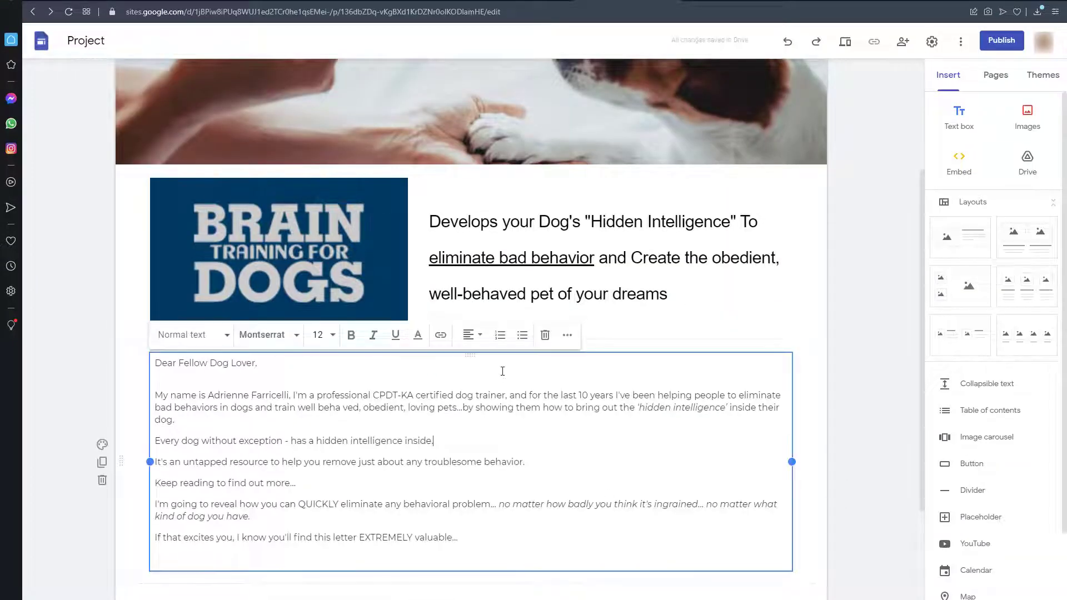
Move the letter text box directly beneath the headline beside the banner and make the banner image slightly taller.
left_click_drag(470, 356, 562, 322)
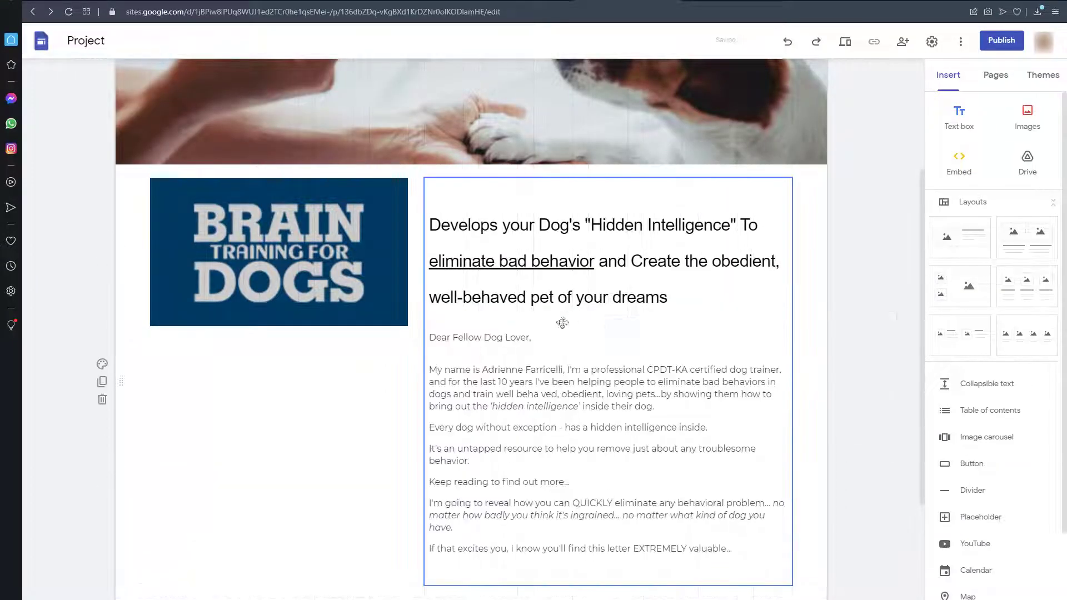
left_click(354, 326)
left_click_drag(406, 325, 410, 335)
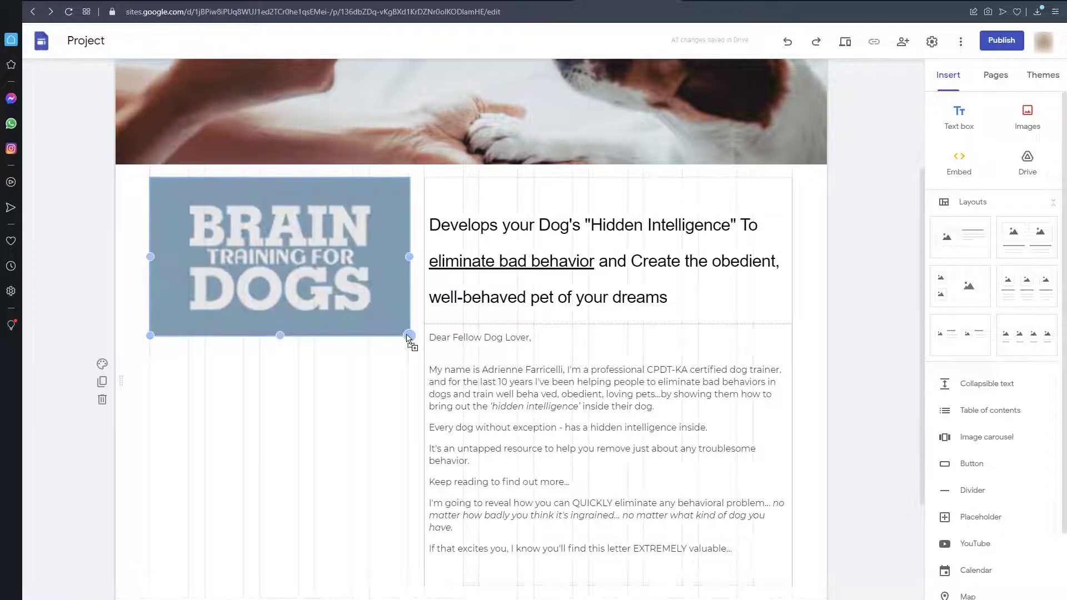
left_click(269, 418)
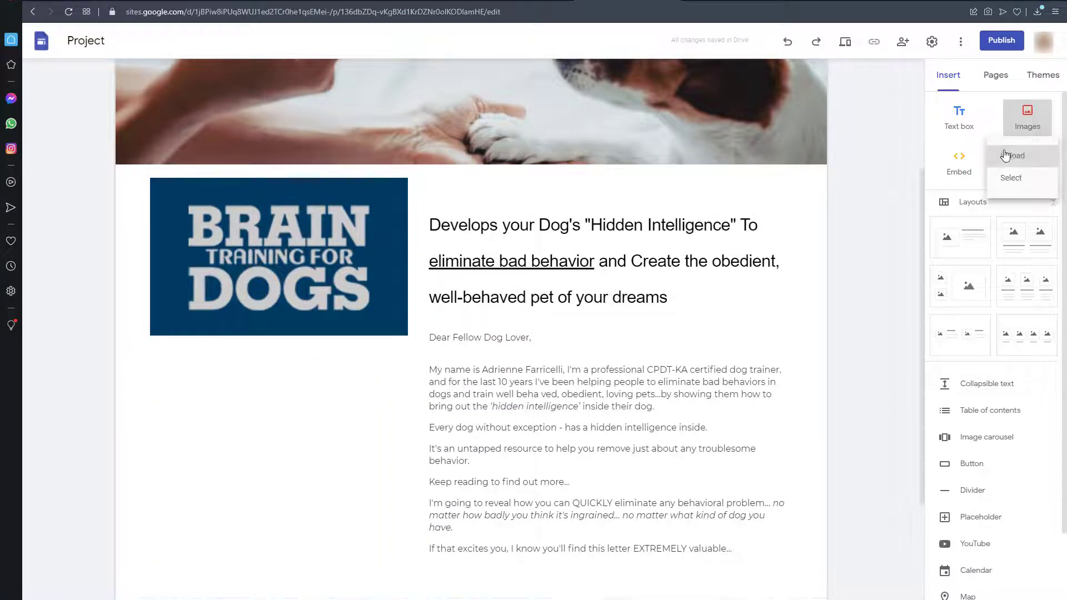
Upload the image asd from the Dogs folder and place it beneath the Brain Training for Dogs banner, beside the letter text.
left_click(1005, 155)
left_click(942, 340)
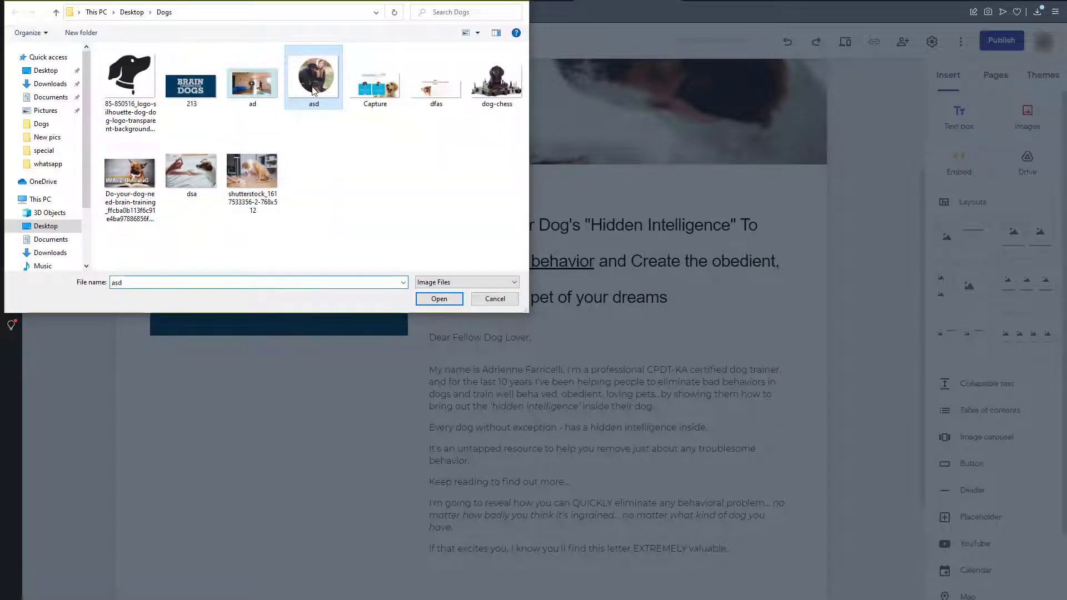
left_click(423, 297)
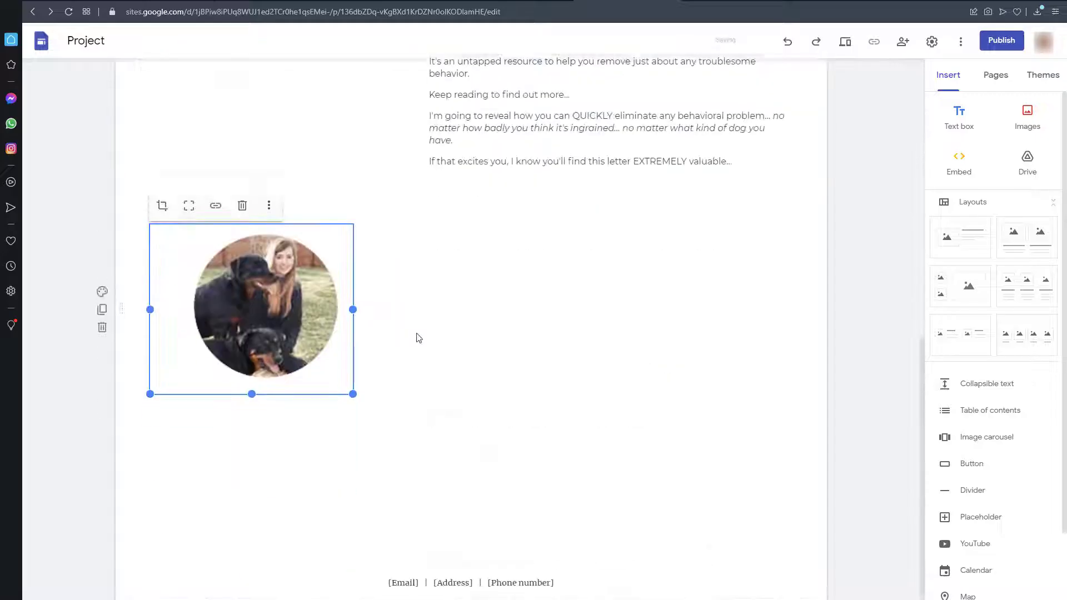
scroll(318, 392, "up", 1)
left_click_drag(301, 405, 308, 231)
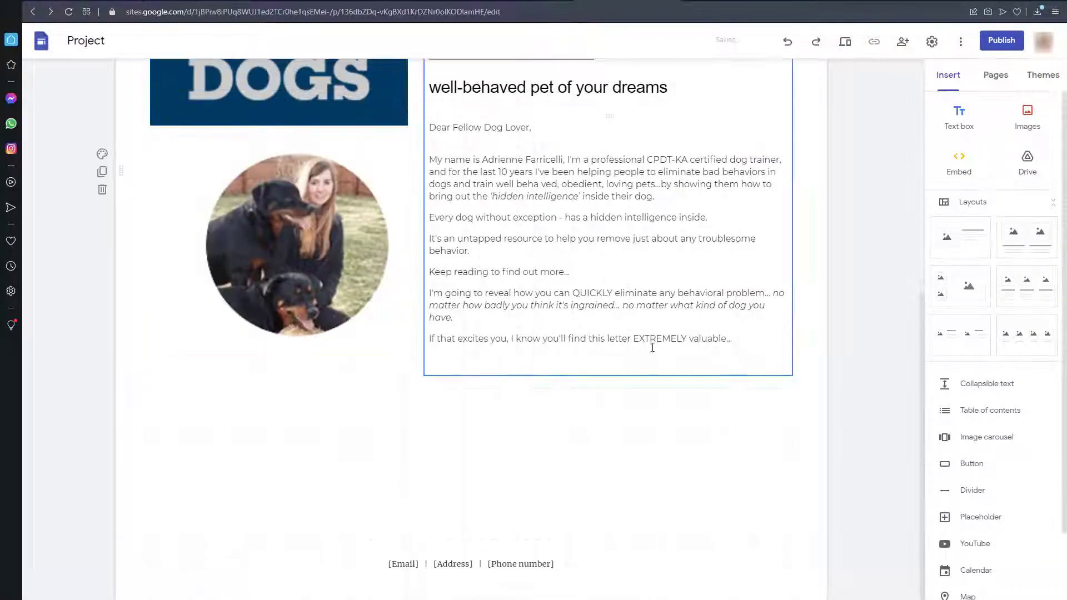
scroll(653, 348, "up", 3)
scroll(674, 374, "up", 5)
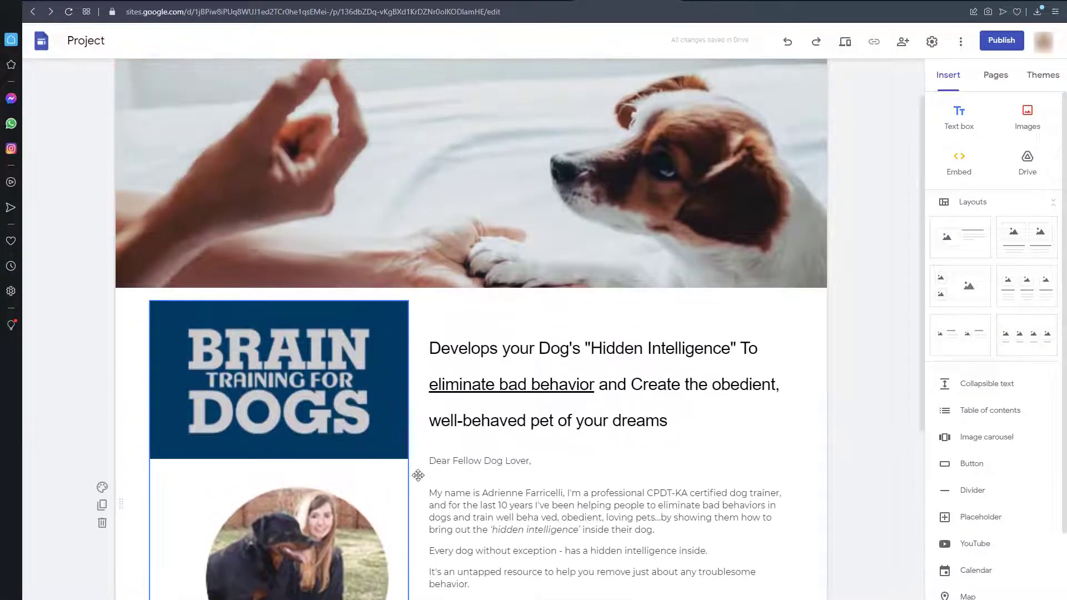
scroll(547, 355, "down", 7)
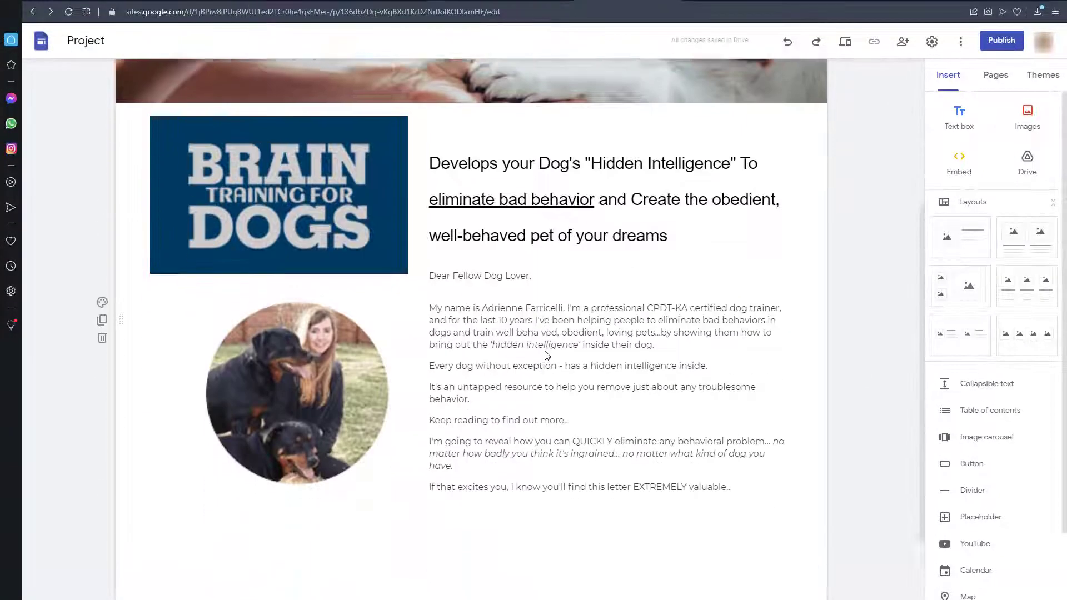
Upload the image dfas from the Dogs folder into a new section below the letter.
left_click(1002, 136)
left_click(1015, 154)
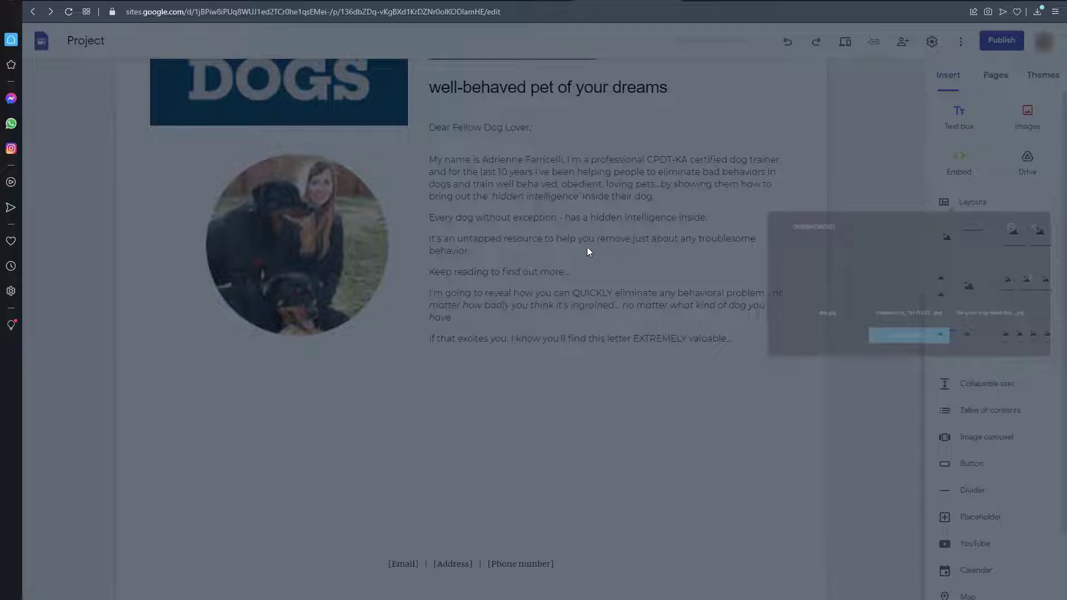
left_click(890, 337)
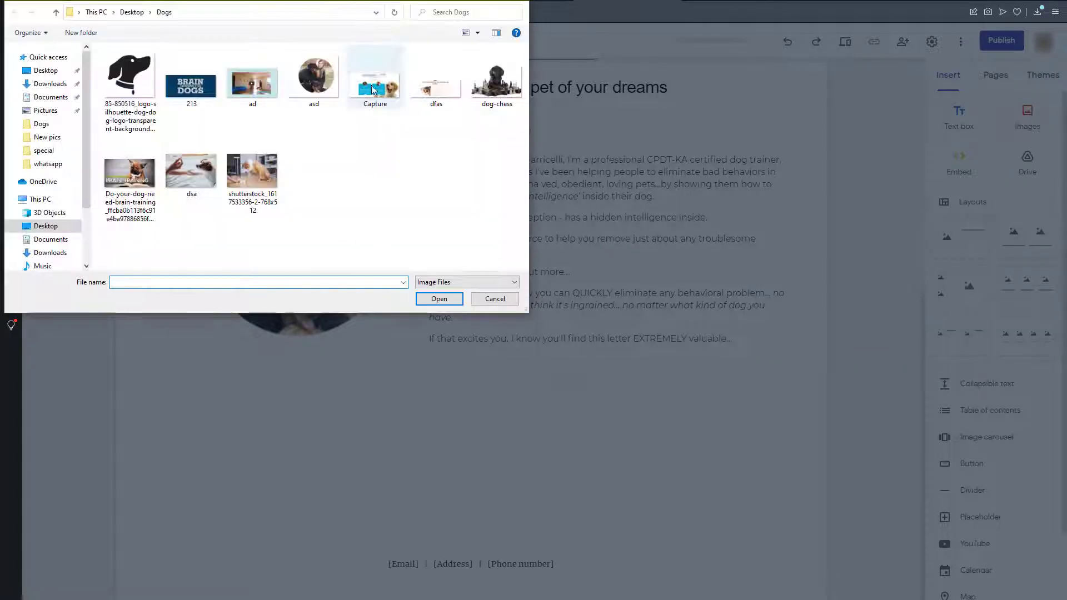
double_click(414, 85)
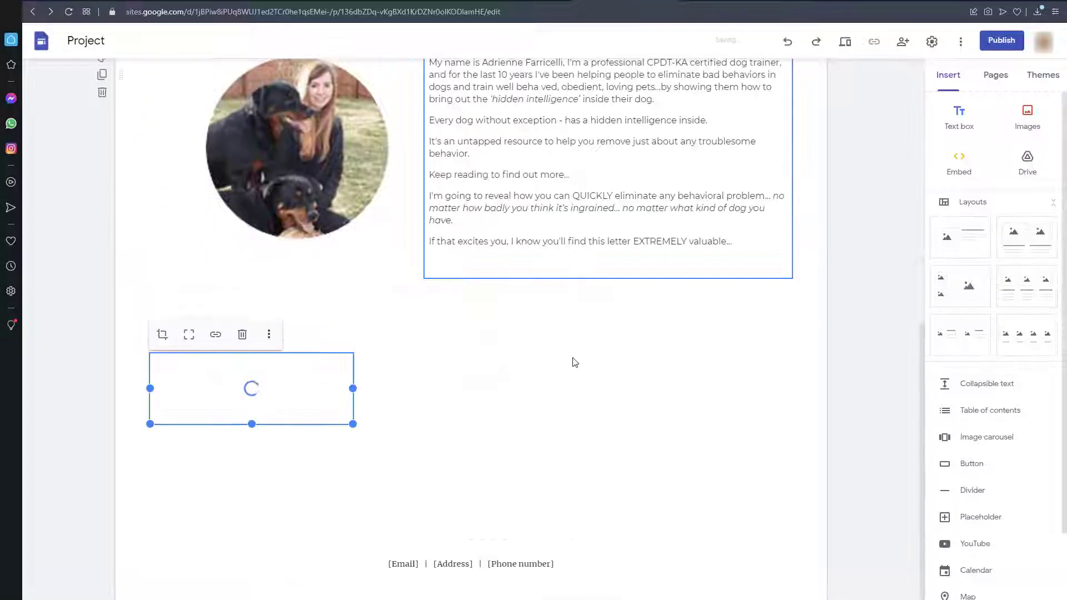
Enlarge the "The Science behind my dog training system" image to the full content width.
left_click_drag(353, 423, 798, 572)
scroll(828, 566, "down", 3)
left_click(831, 495)
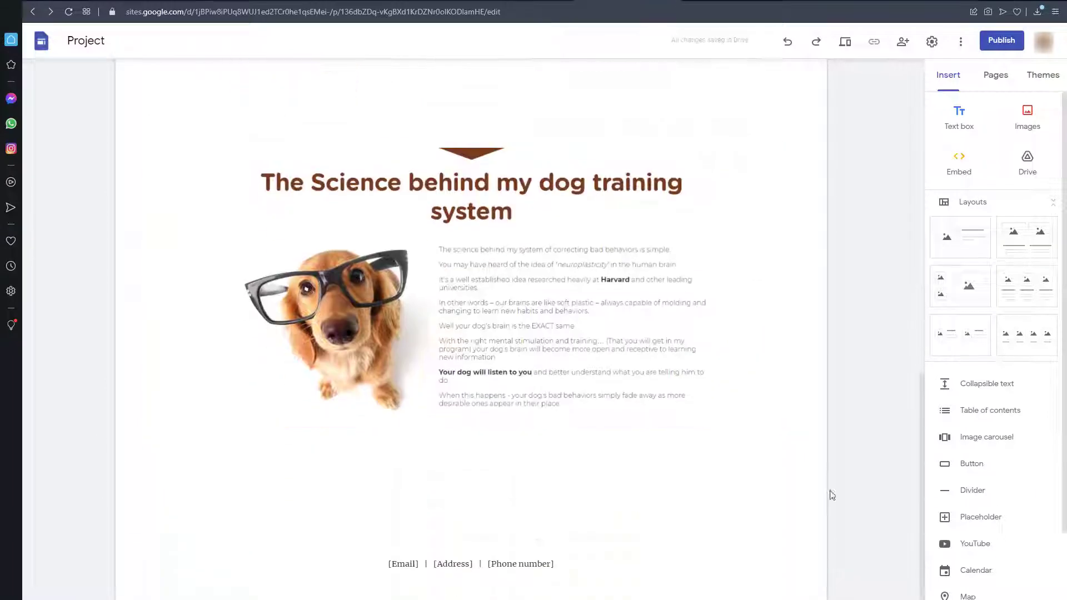
left_click(790, 422)
left_click_drag(792, 424, 813, 489)
left_click(848, 447)
scroll(844, 445, "up", 5)
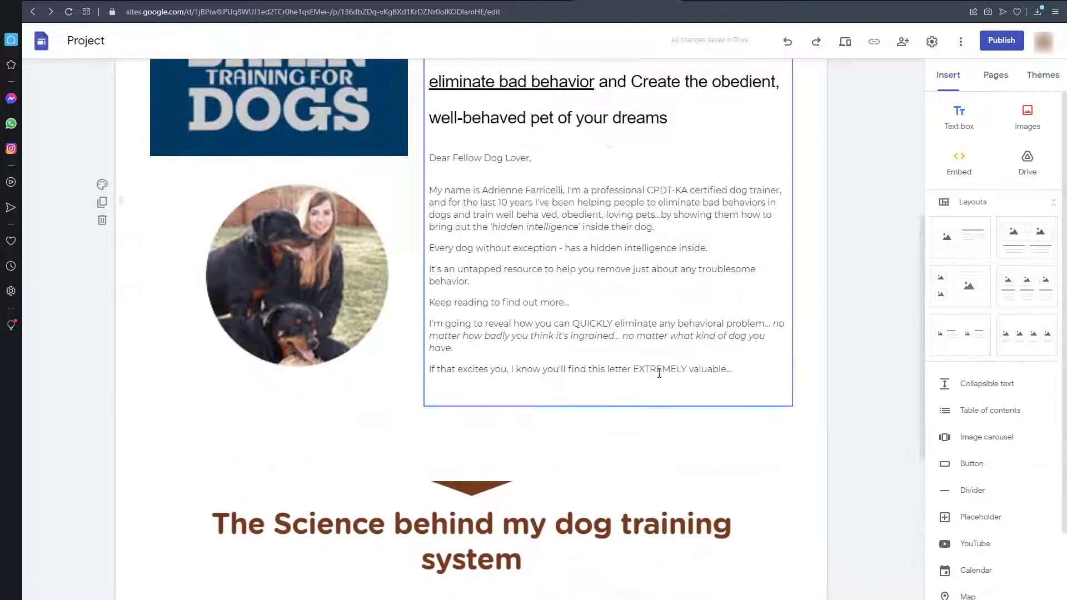
scroll(628, 439, "down", 4)
left_click(645, 298)
scroll(644, 300, "up", 6)
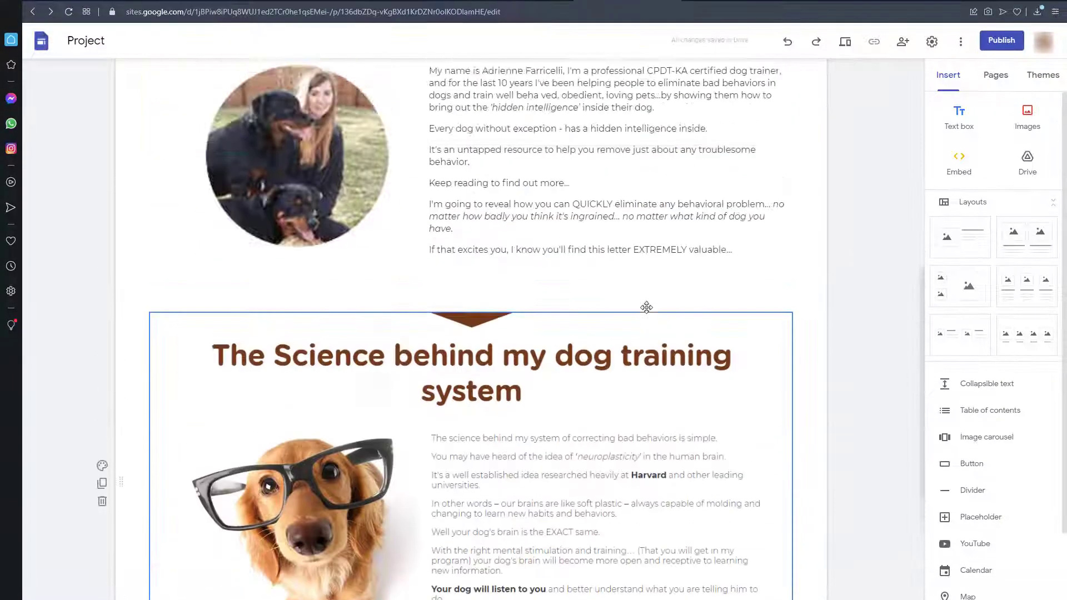
scroll(647, 306, "down", 6)
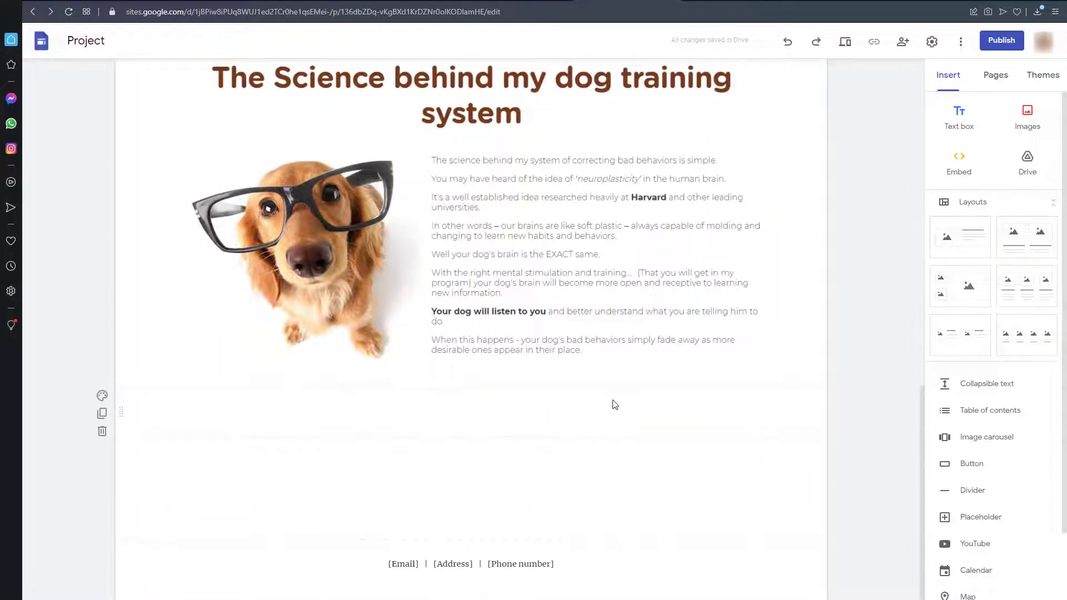
Upload the video preview image ad from the Dogs folder between the letter section and the "The Science behind my dog training system" image.
scroll(600, 398, "up", 7)
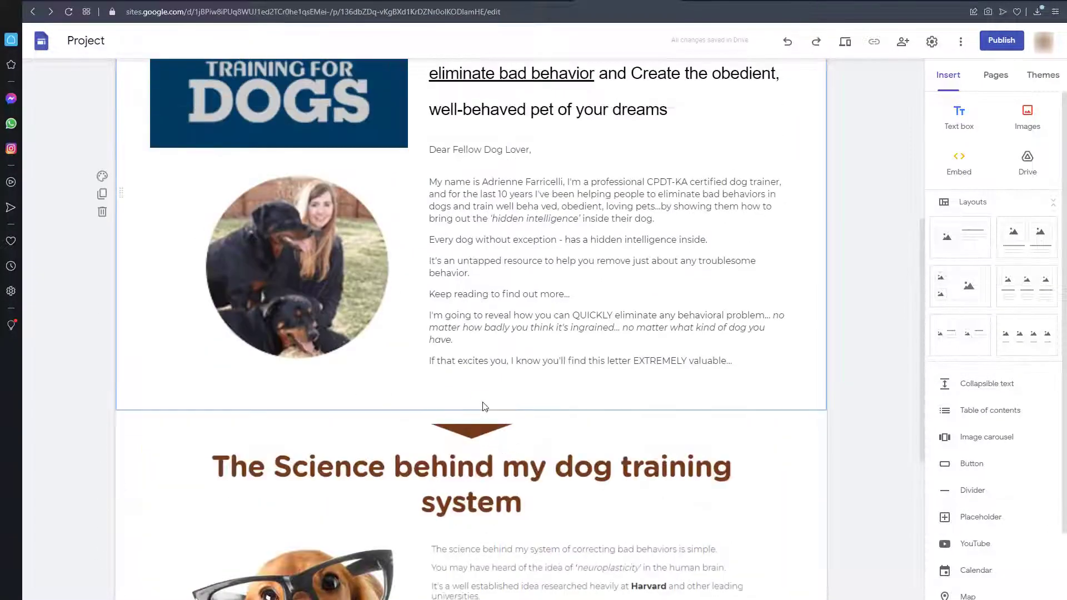
left_click(482, 406)
left_click(1020, 126)
left_click(1016, 155)
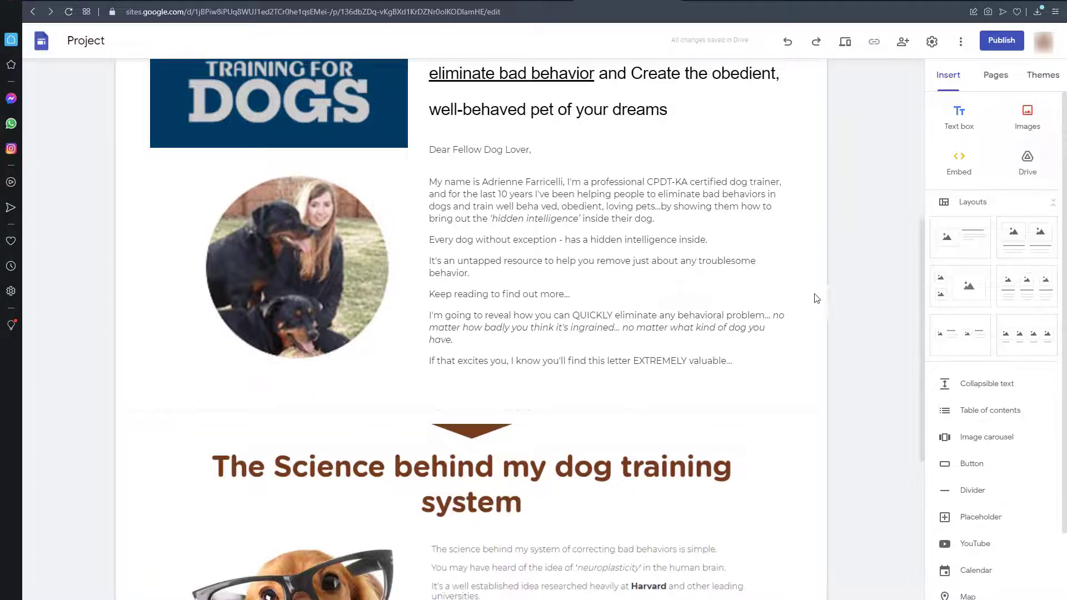
left_click(886, 338)
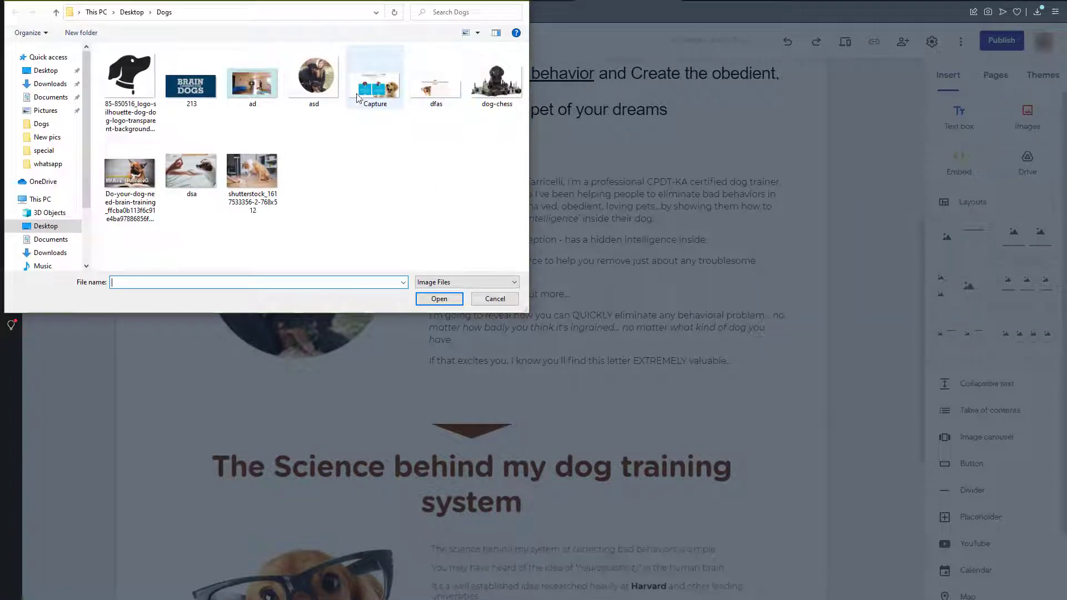
double_click(259, 94)
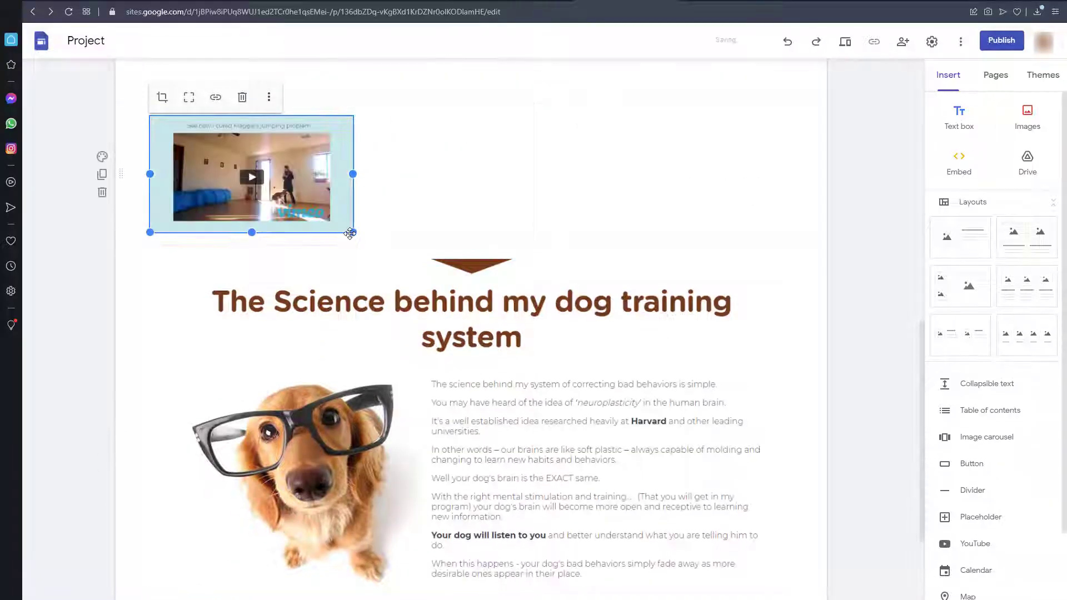
Enlarge the "See how I cured Maggie's jumping problem…" image to the content width and adjust its height to show the whole picture.
left_click_drag(353, 233, 833, 514)
scroll(743, 421, "down", 3)
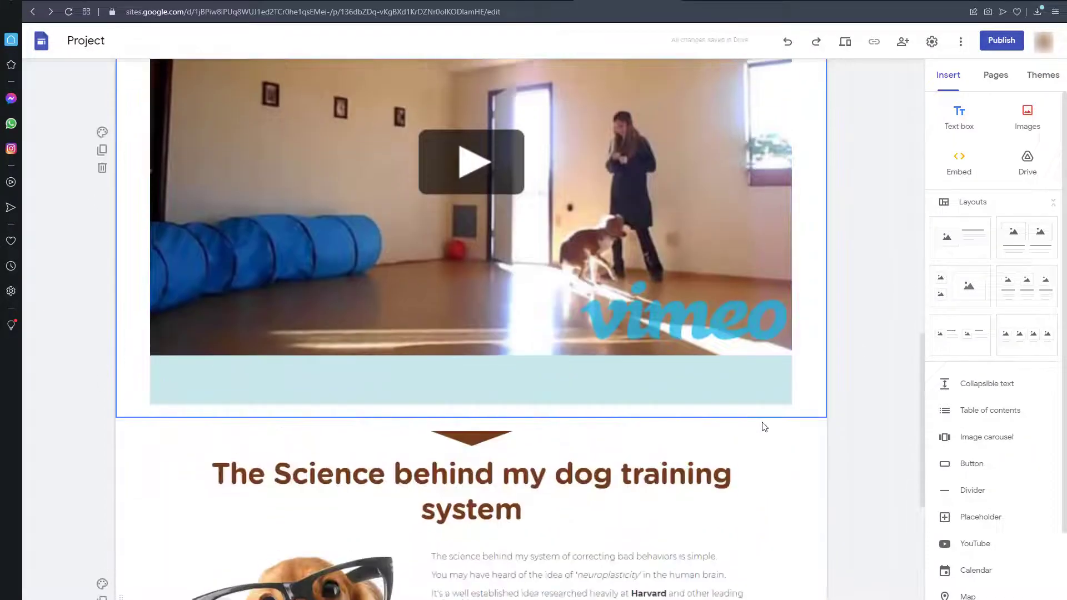
scroll(789, 383, "up", 3)
scroll(834, 361, "down", 3)
left_click(772, 491)
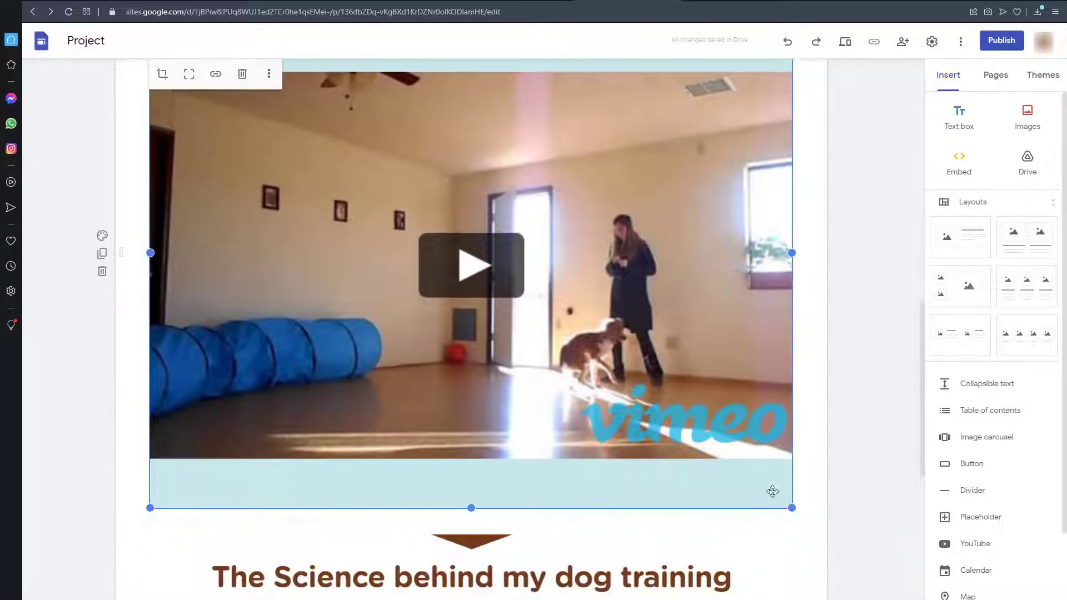
left_click_drag(793, 511, 778, 480)
left_click(851, 365)
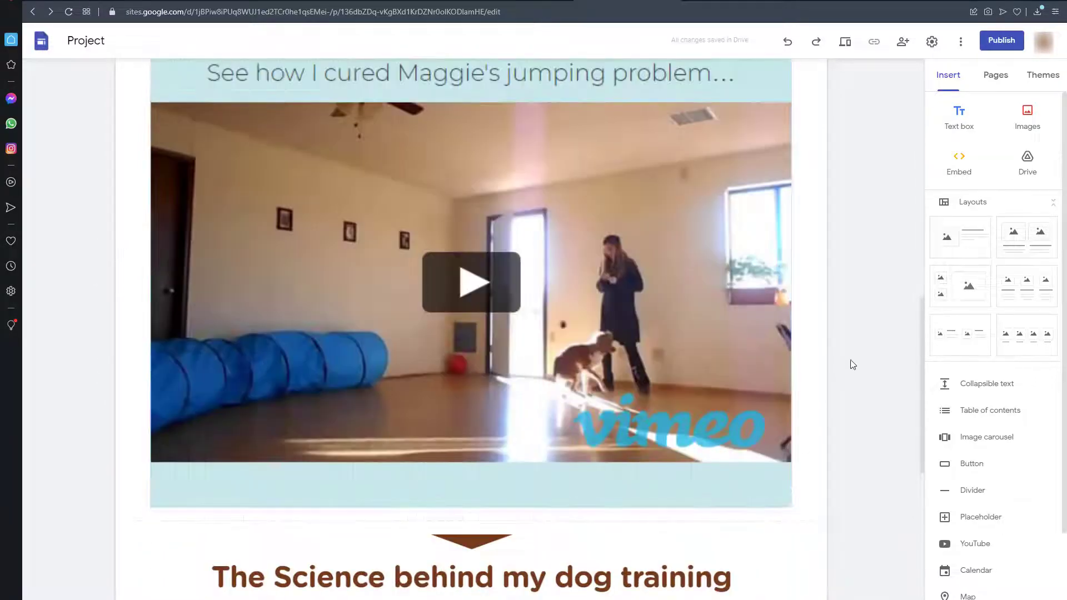
scroll(852, 367, "up", 3)
scroll(845, 372, "up", 2)
scroll(836, 374, "down", 10)
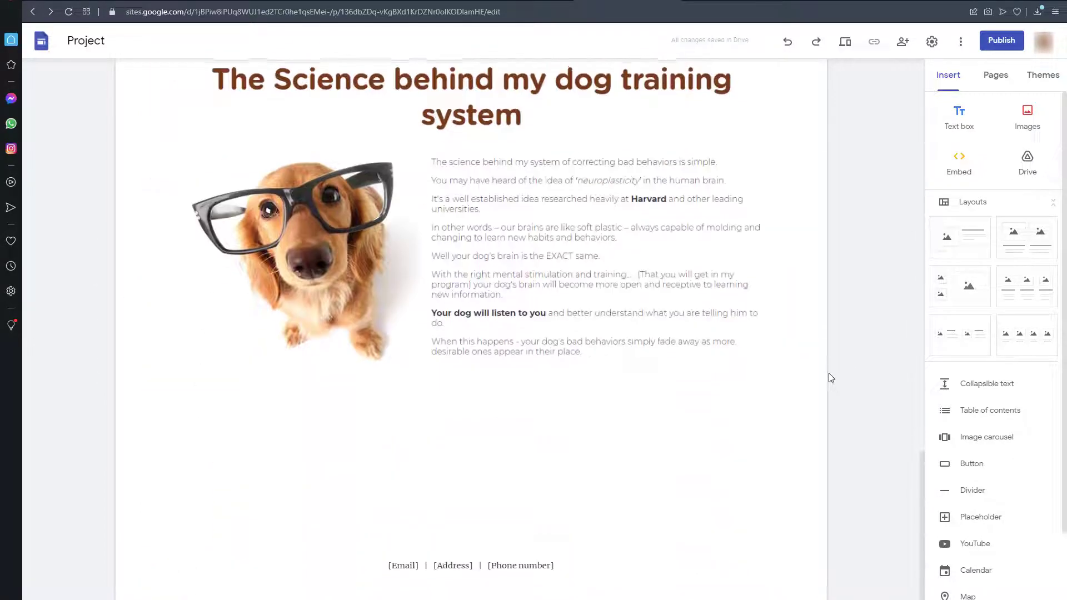
scroll(789, 361, "up", 10)
scroll(588, 298, "up", 8)
scroll(459, 266, "down", 11)
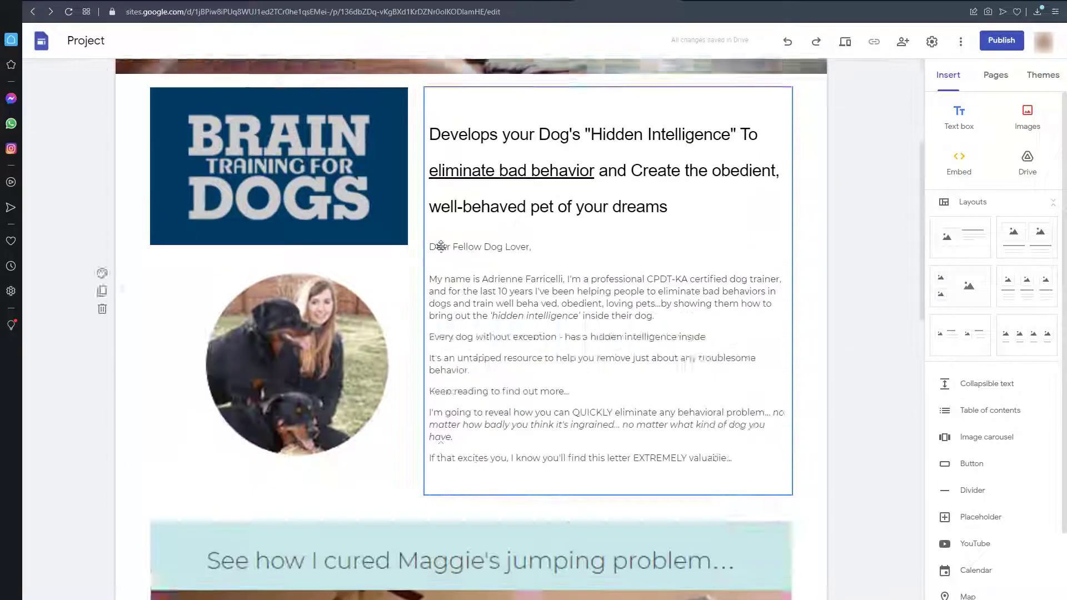
Generate and copy the Brain Training For Dogs HopLink in ClickBank and link the "See how I cured Maggie's jumping problem…" image to it.
left_click(441, 246)
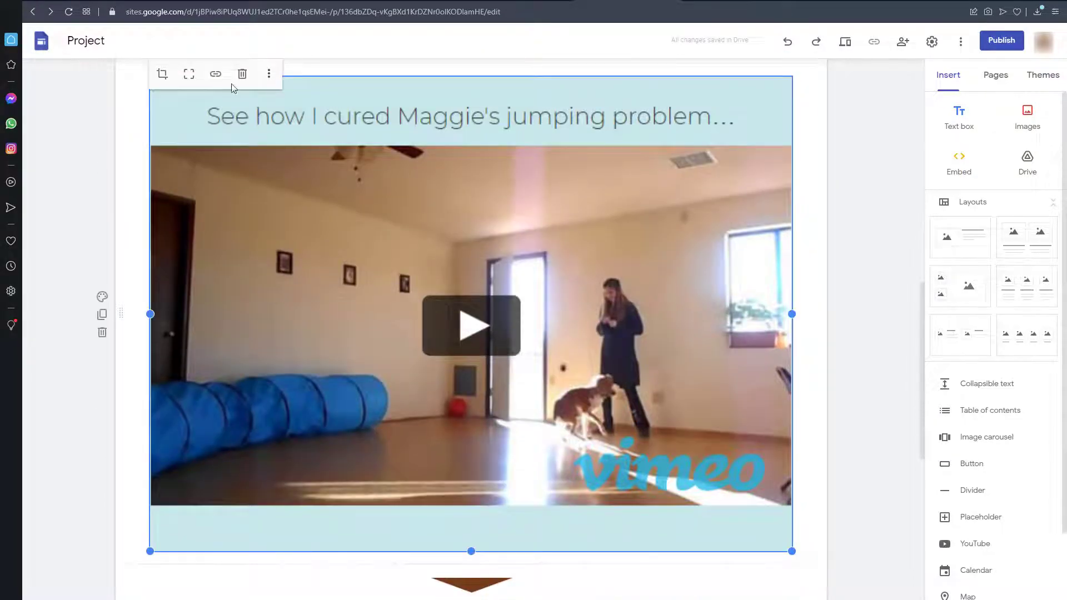
left_click(216, 76)
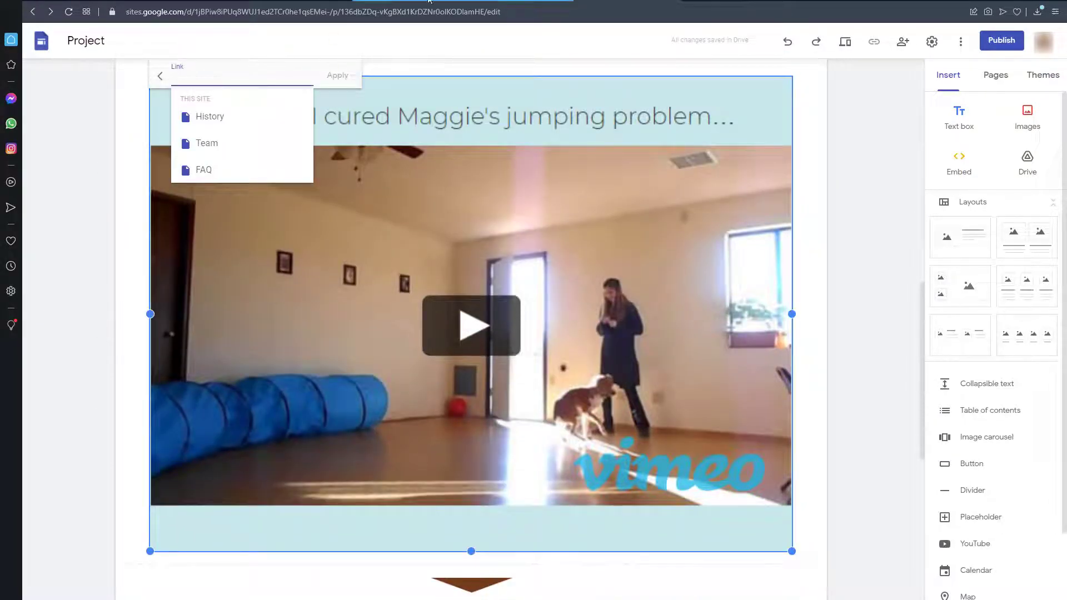
left_click(184, 1)
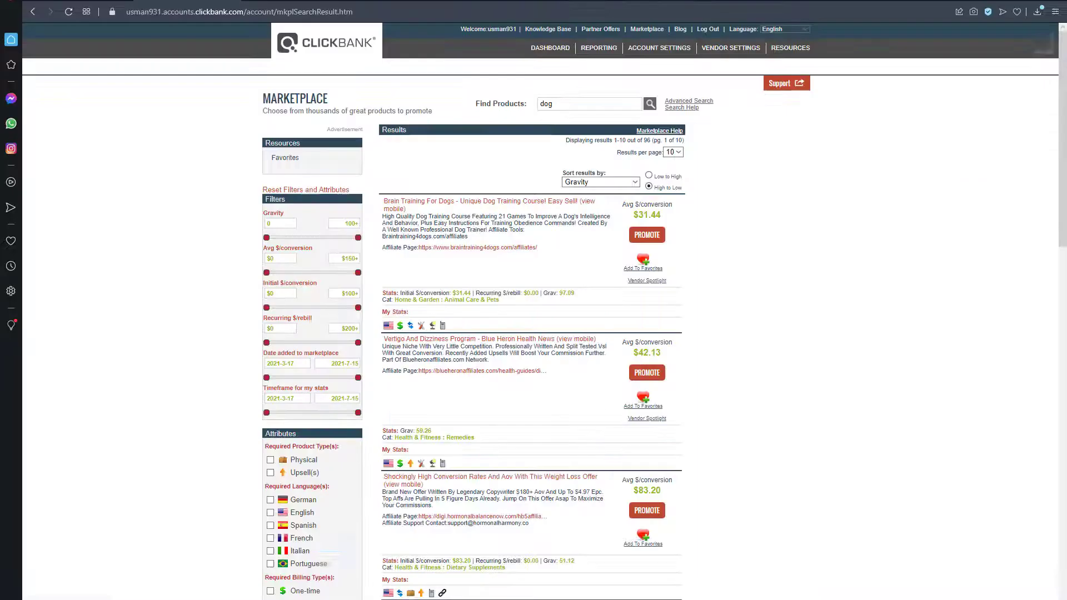
left_click(645, 235)
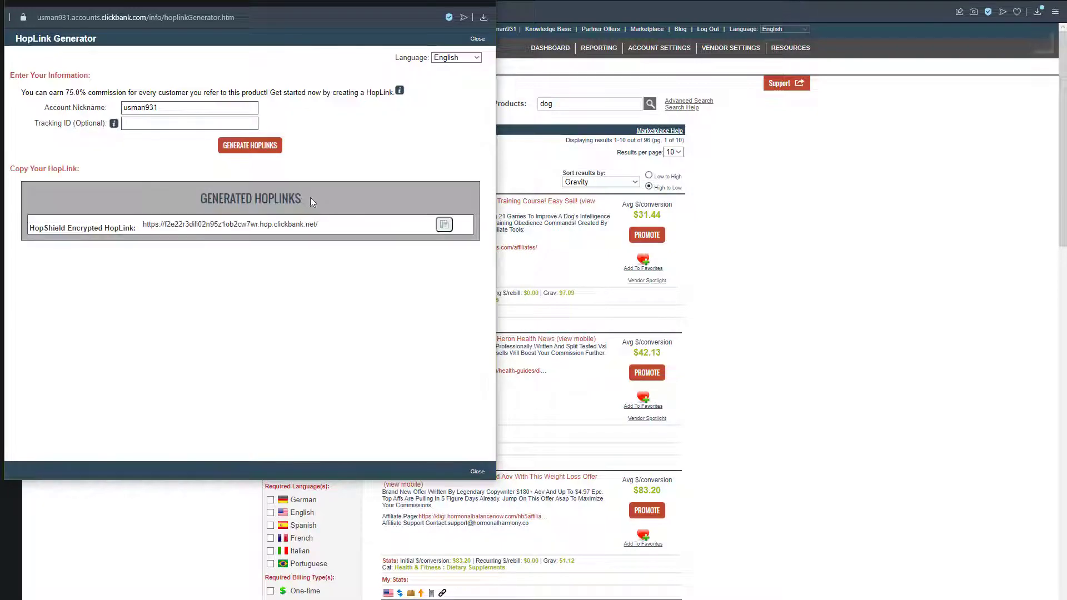
left_click(445, 225)
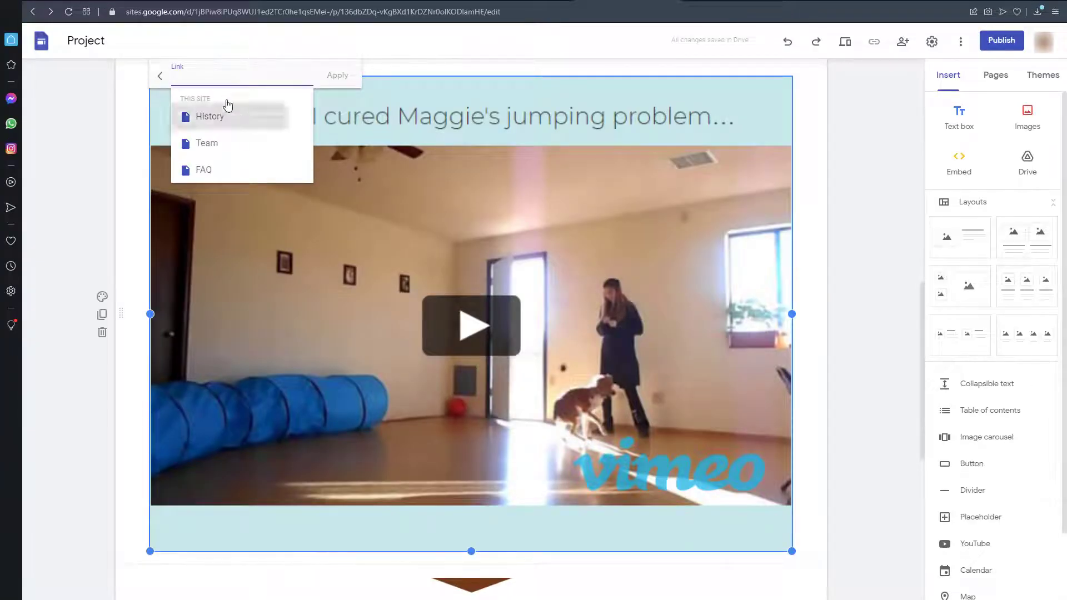
key("ctrl+v")
left_click(344, 76)
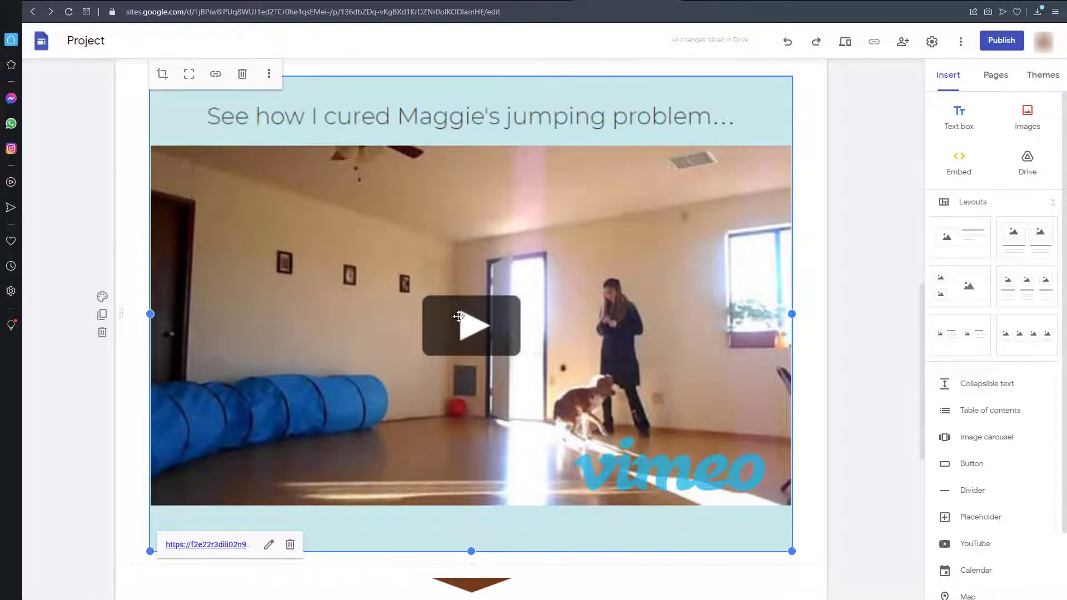
Link the words "eliminate bad behavior" in the headline to the copied HopLink.
scroll(473, 356, "up", 12)
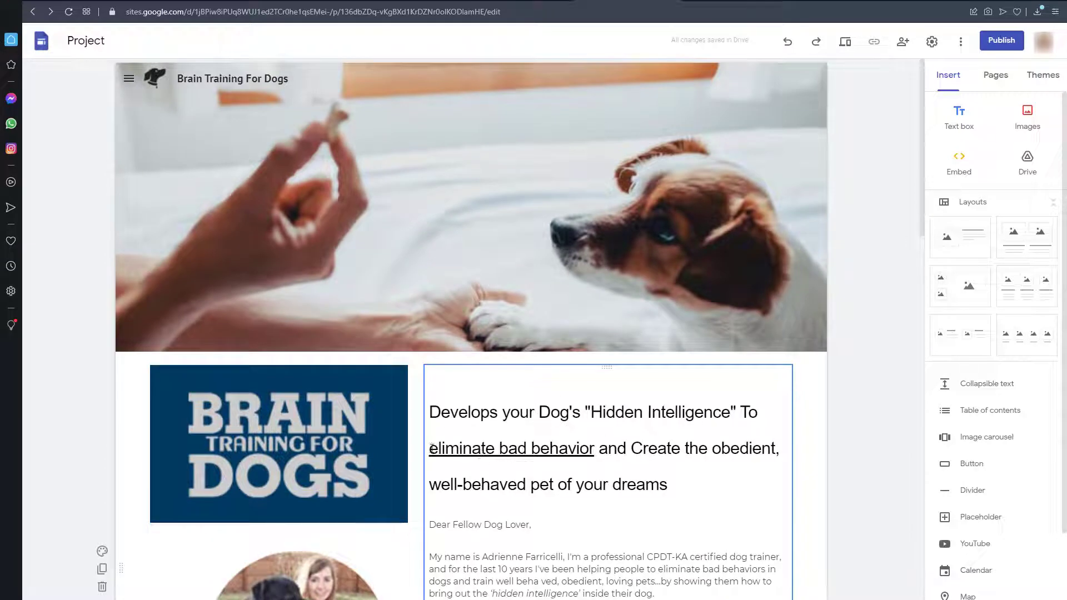
left_click_drag(432, 448, 612, 455)
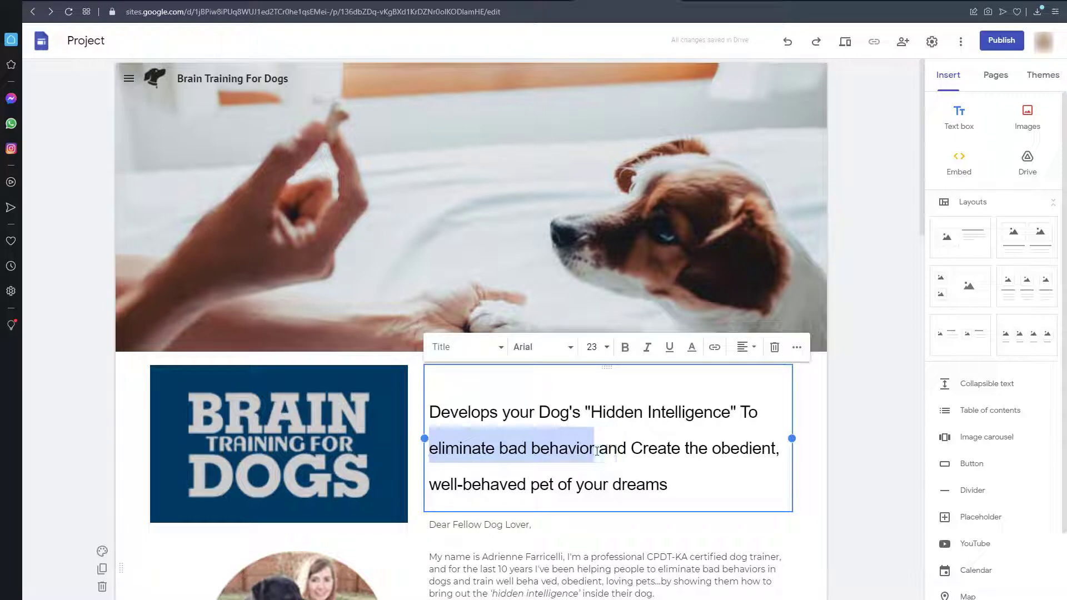
left_click(713, 348)
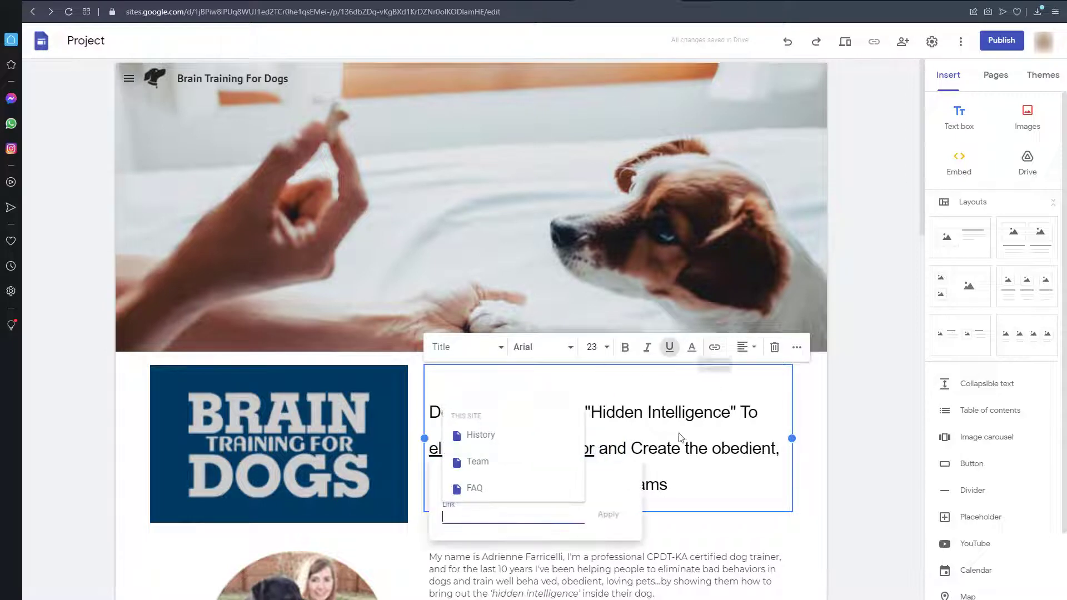
key("ctrl+v")
left_click(607, 515)
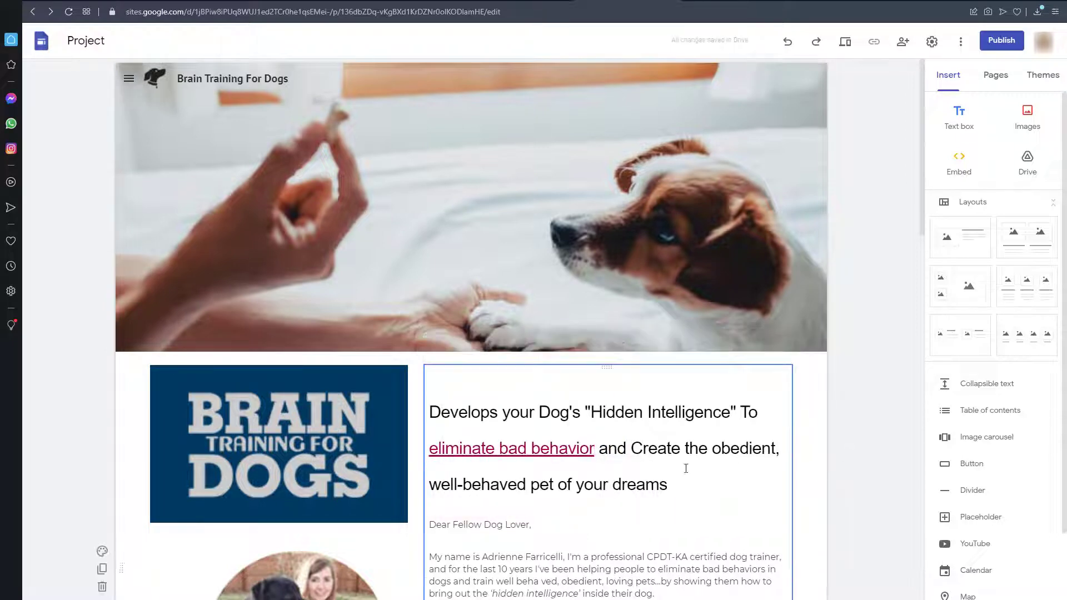
Link the "The Science behind my dog training system" image to the copied HopLink.
scroll(445, 389, "down", 3)
left_click_drag(154, 200, 367, 468)
scroll(622, 500, "down", 5)
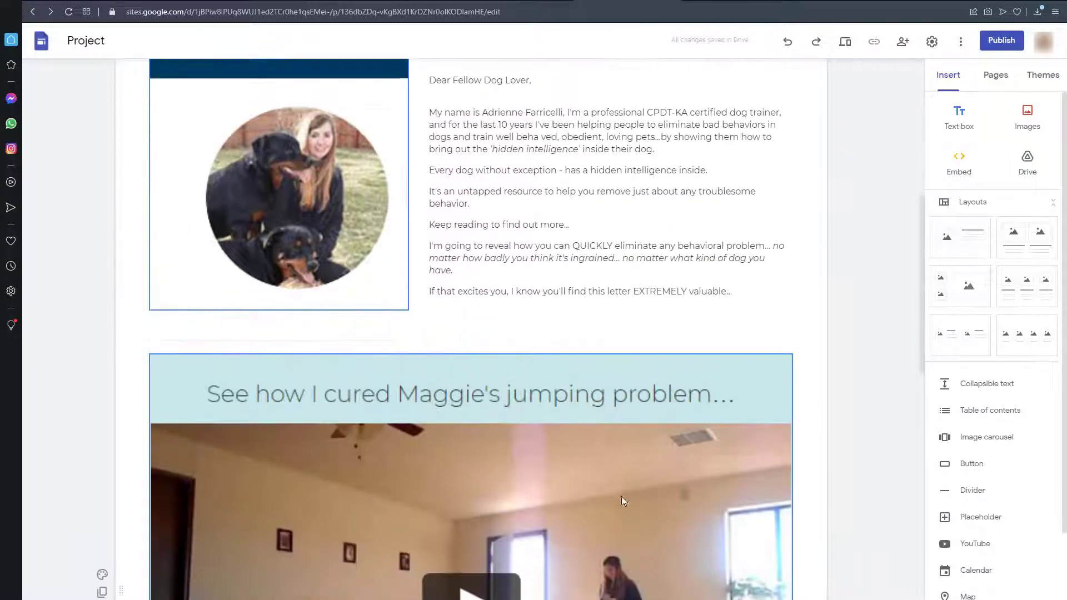
scroll(656, 371, "up", 8)
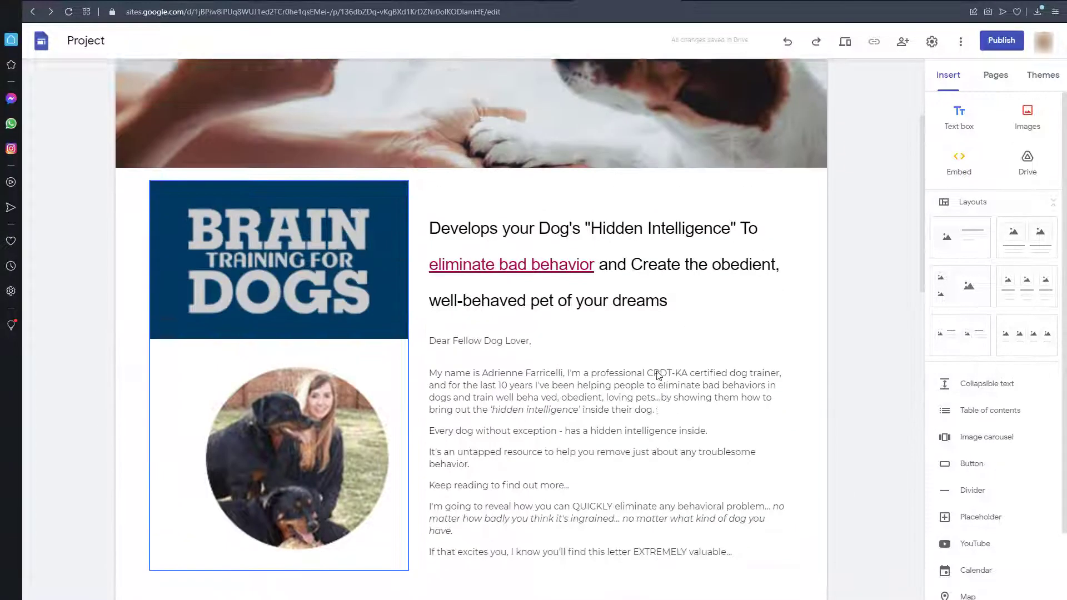
scroll(662, 472, "down", 20)
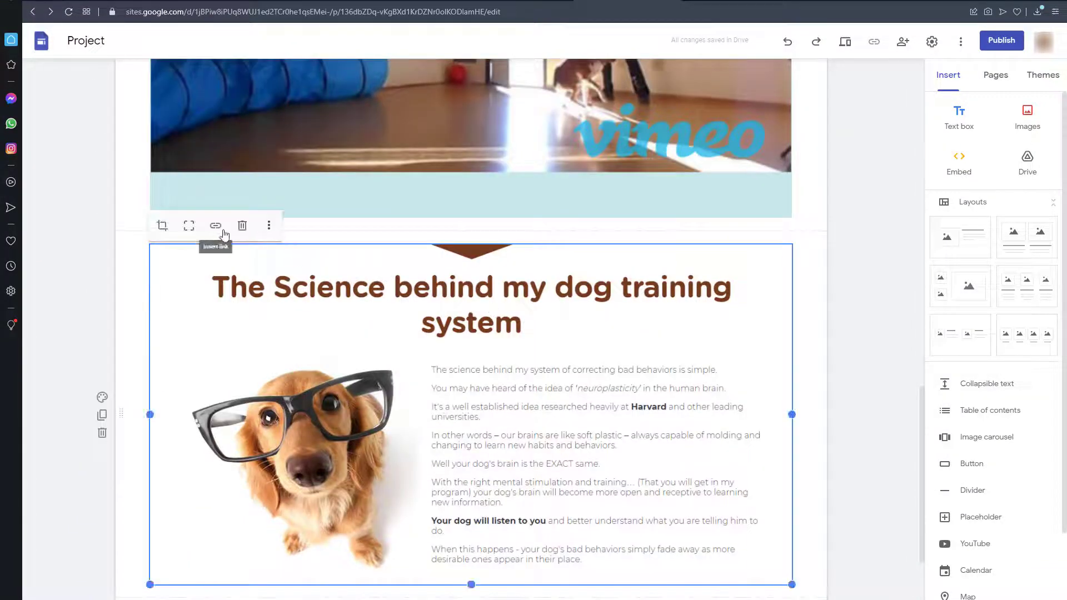
left_click(216, 227)
key("ctrl+v")
left_click(337, 228)
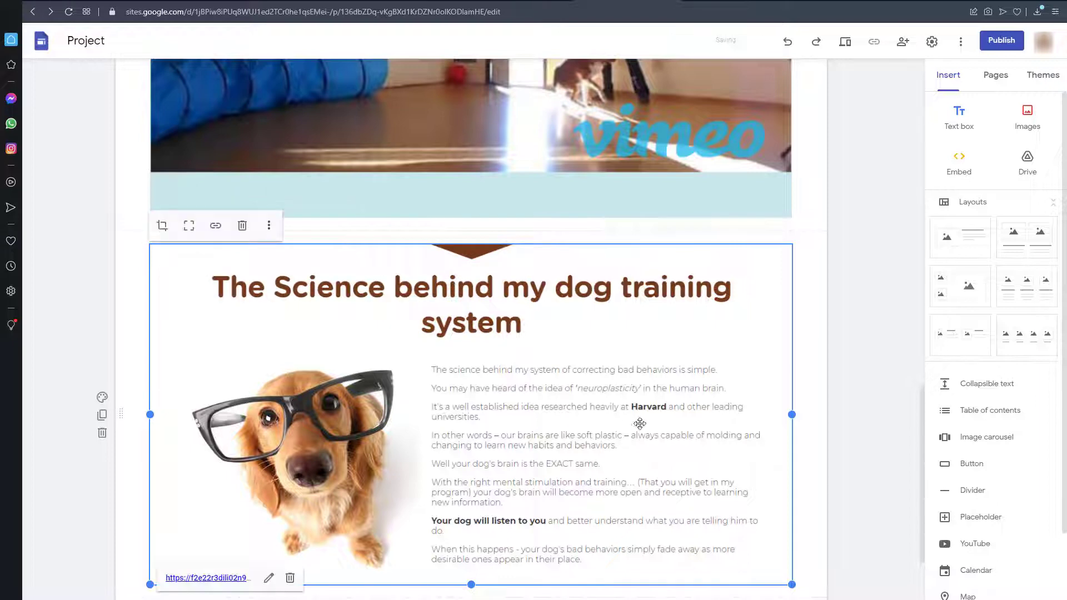
Upload the image Capture from the Dogs folder below the "The Science behind my dog training system" image.
scroll(634, 431, "down", 4)
left_click(581, 410)
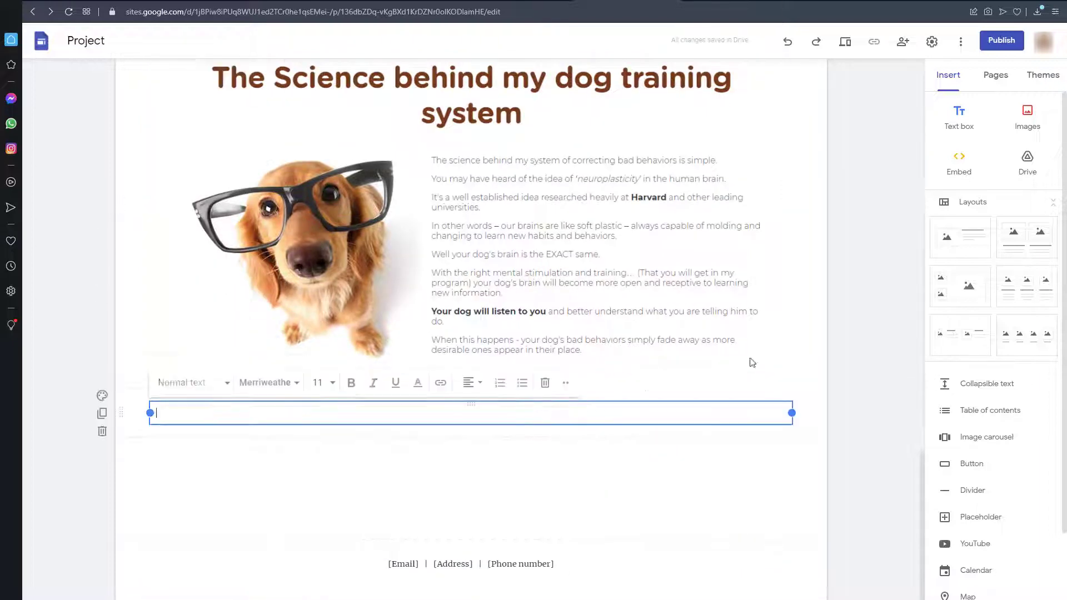
left_click(1027, 116)
left_click(1005, 155)
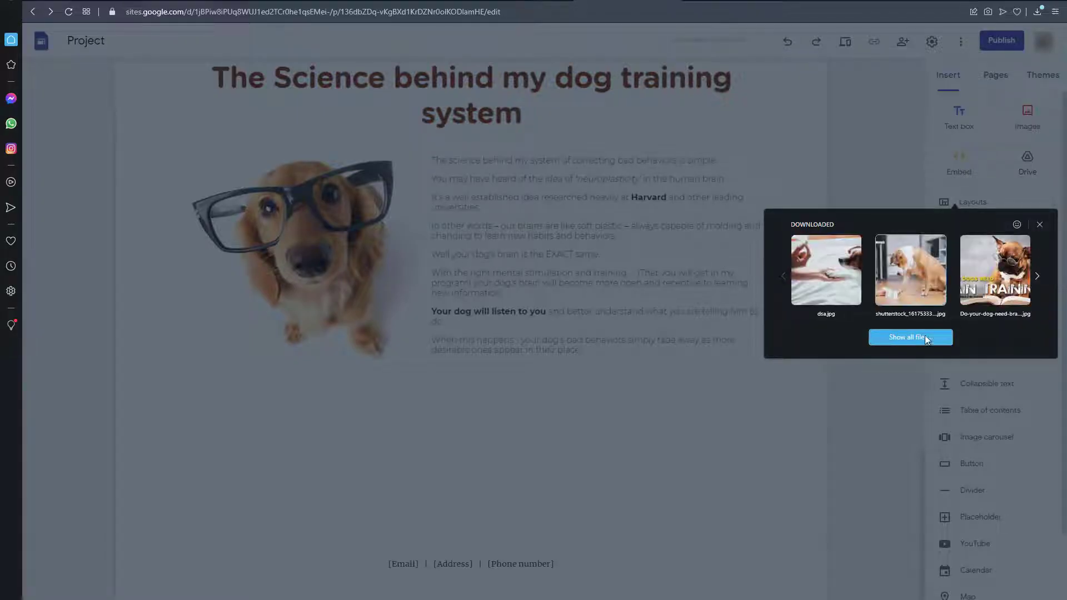
left_click(896, 336)
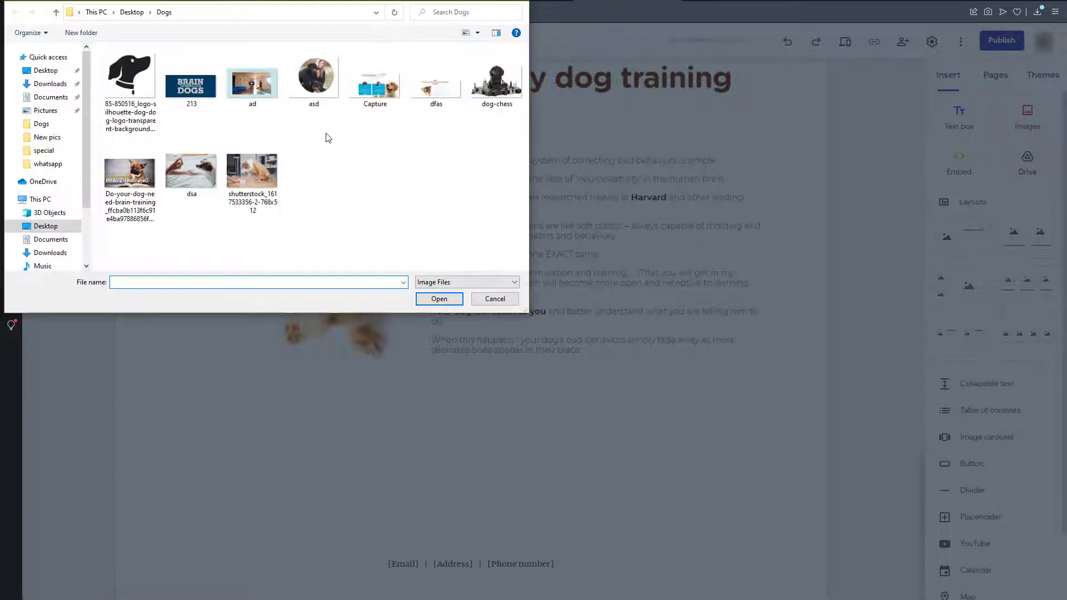
double_click(379, 85)
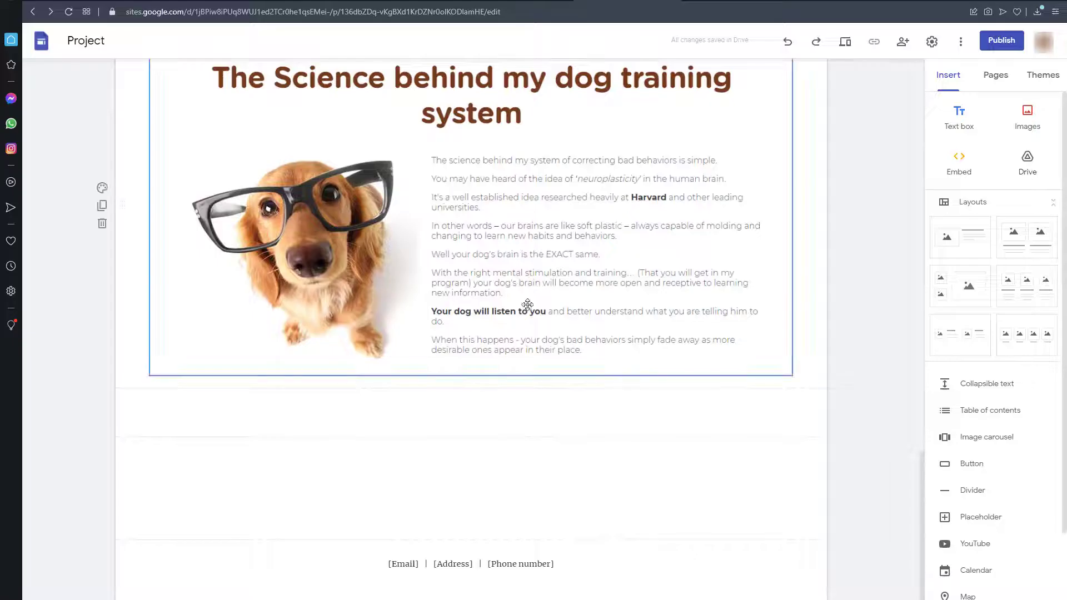
Enlarge the "Once You Learn My Simple Techniques" testimonial image to the full content width.
left_click_drag(351, 425, 726, 599)
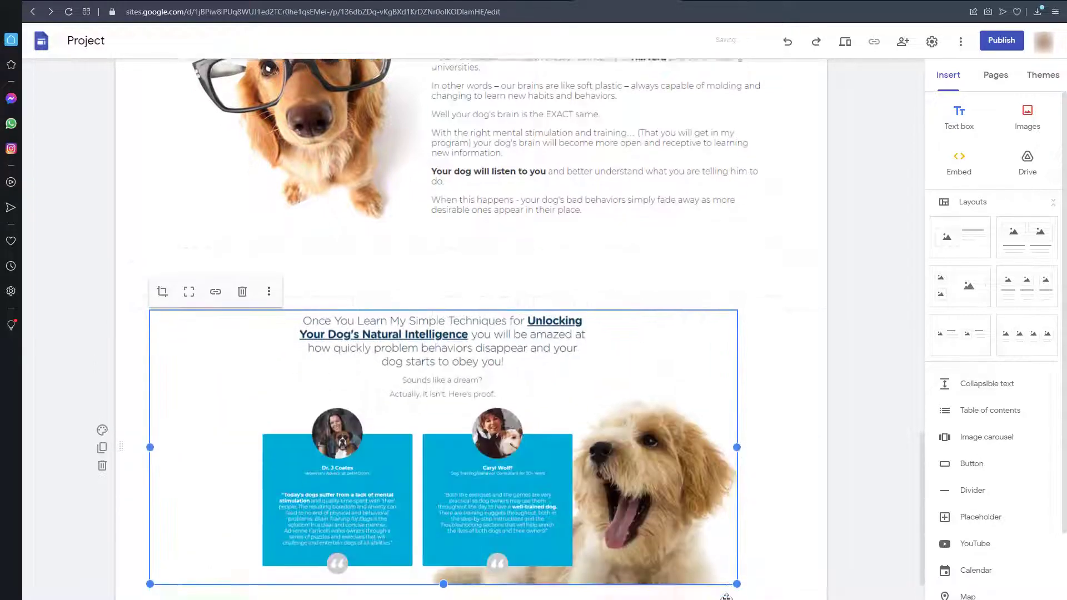
scroll(743, 462, "down", 3)
left_click_drag(737, 431, 829, 497)
scroll(828, 498, "up", 3)
Delete the page footer containing the email, address and phone number placeholders.
scroll(827, 499, "down", 4)
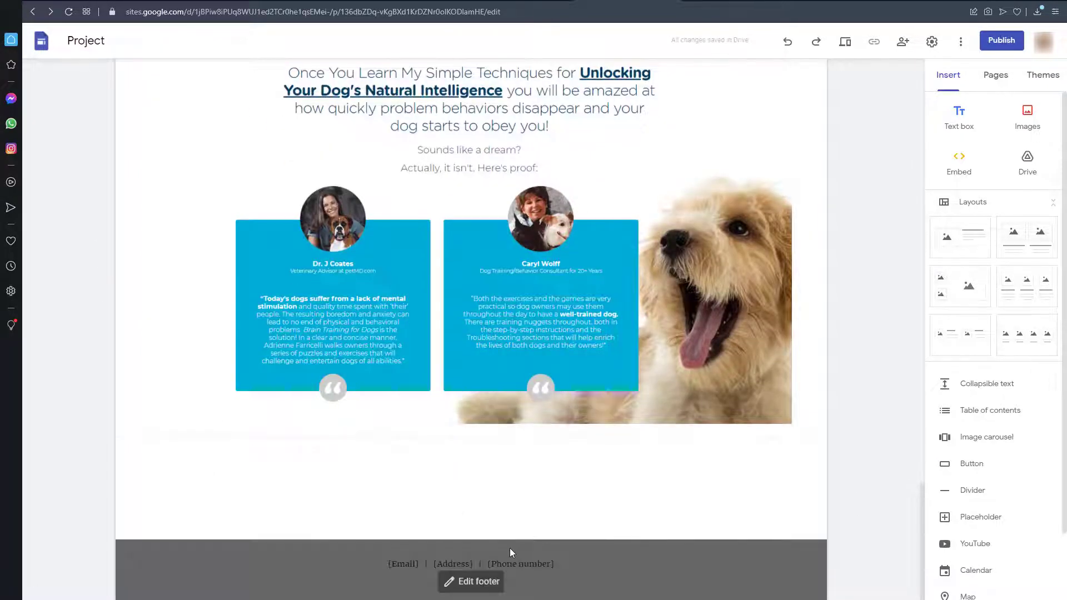
left_click(512, 551)
left_click(590, 564)
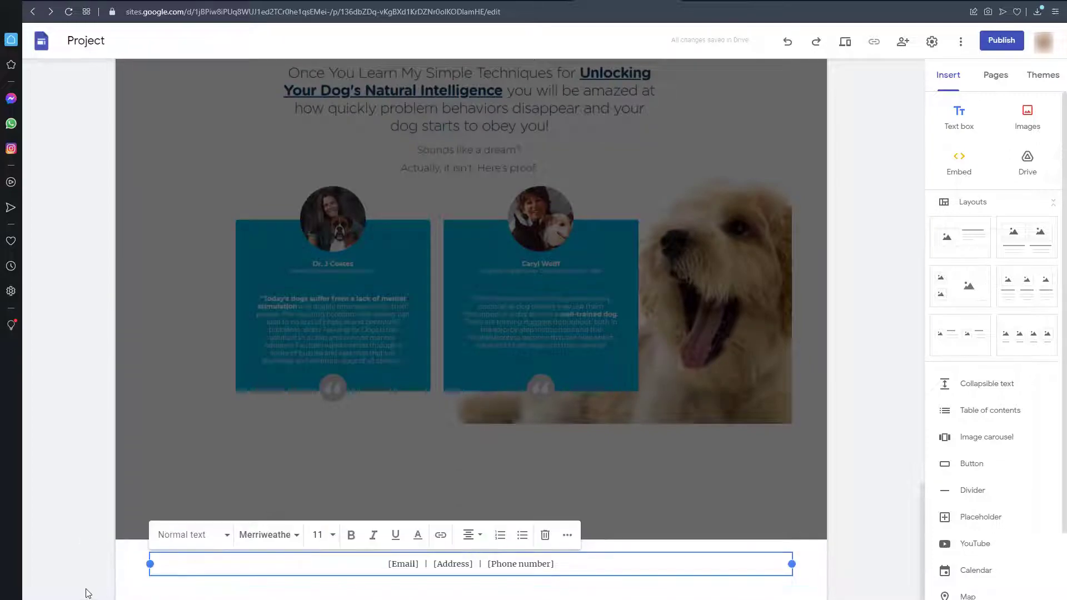
left_click(108, 586)
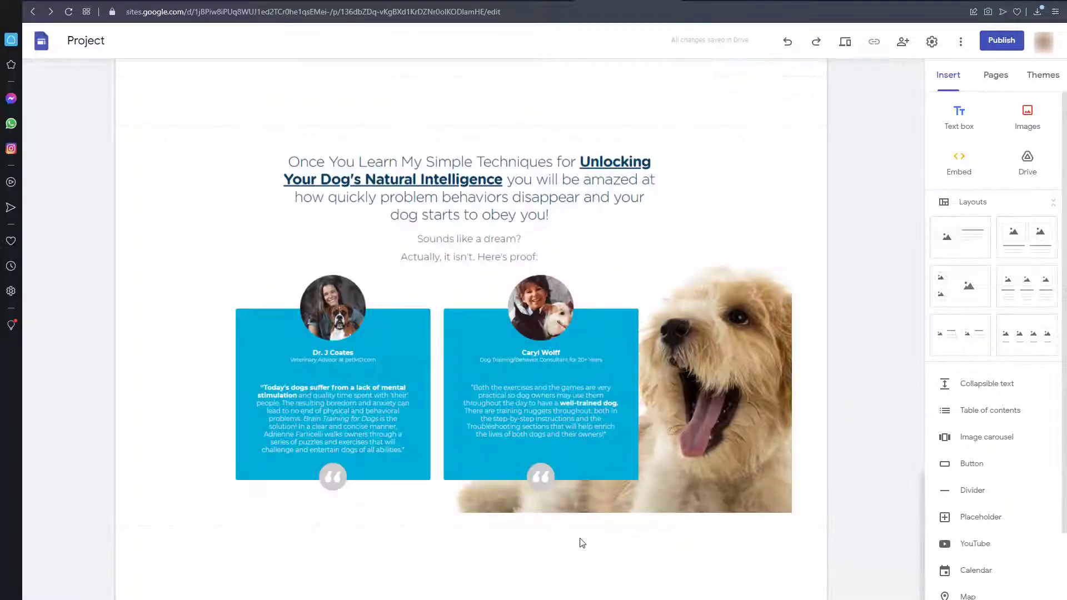
Delete the History, Team and FAQ pages so that the site consists of the Home page only.
scroll(602, 535, "up", 5)
scroll(600, 522, "up", 15)
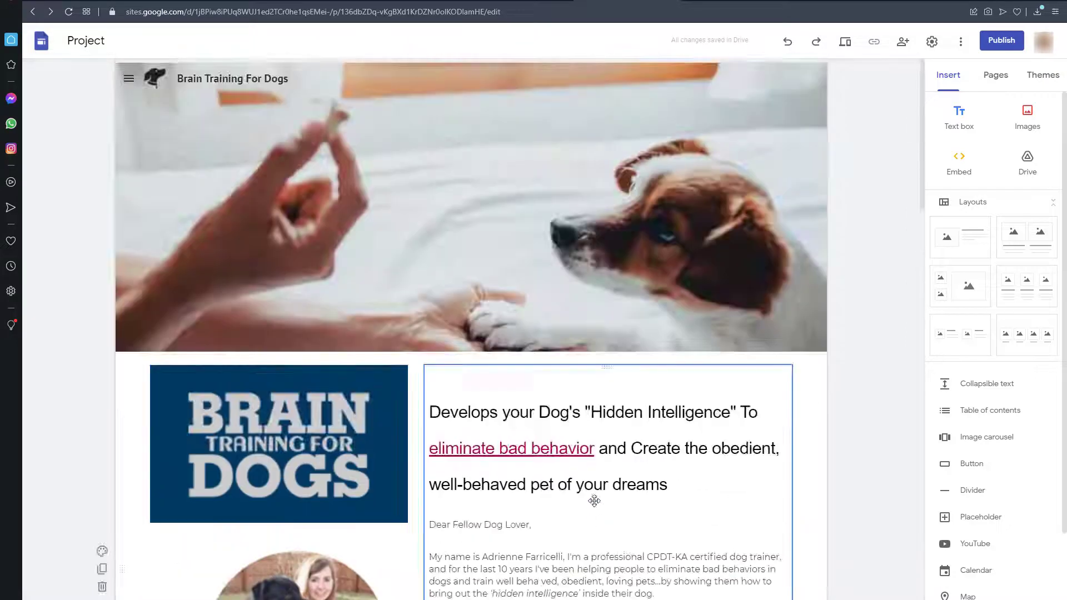
mouse_move(161, 210)
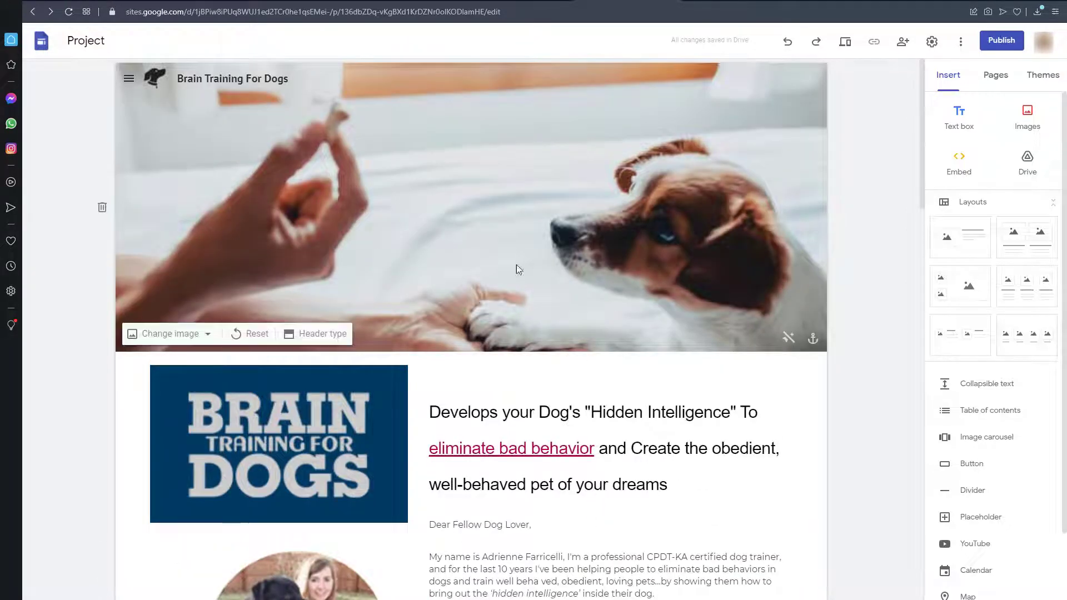
left_click(995, 75)
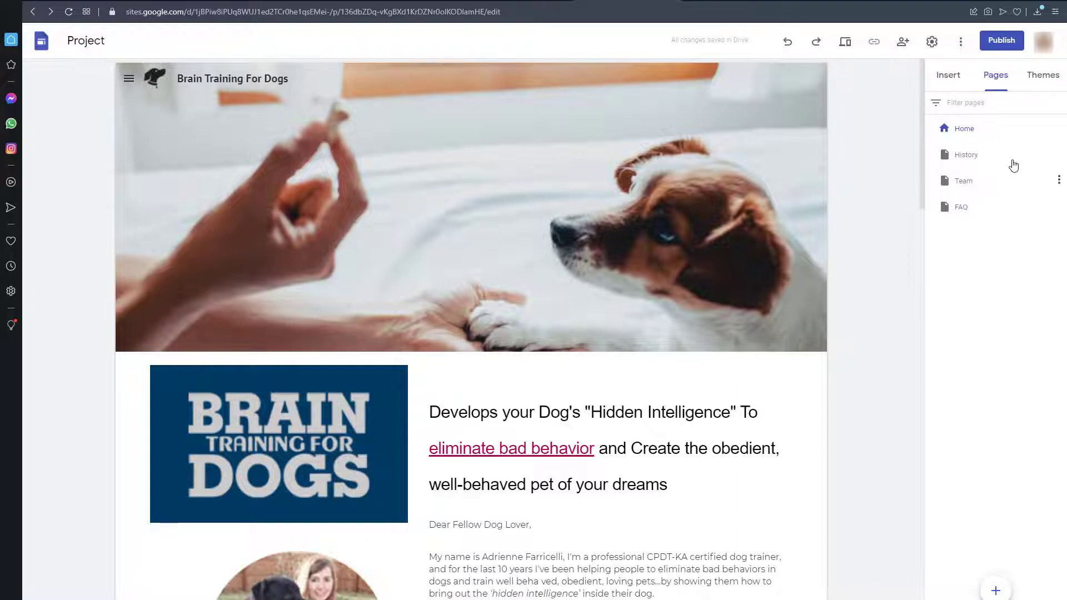
left_click(1060, 154)
key("Escape")
left_click(1060, 154)
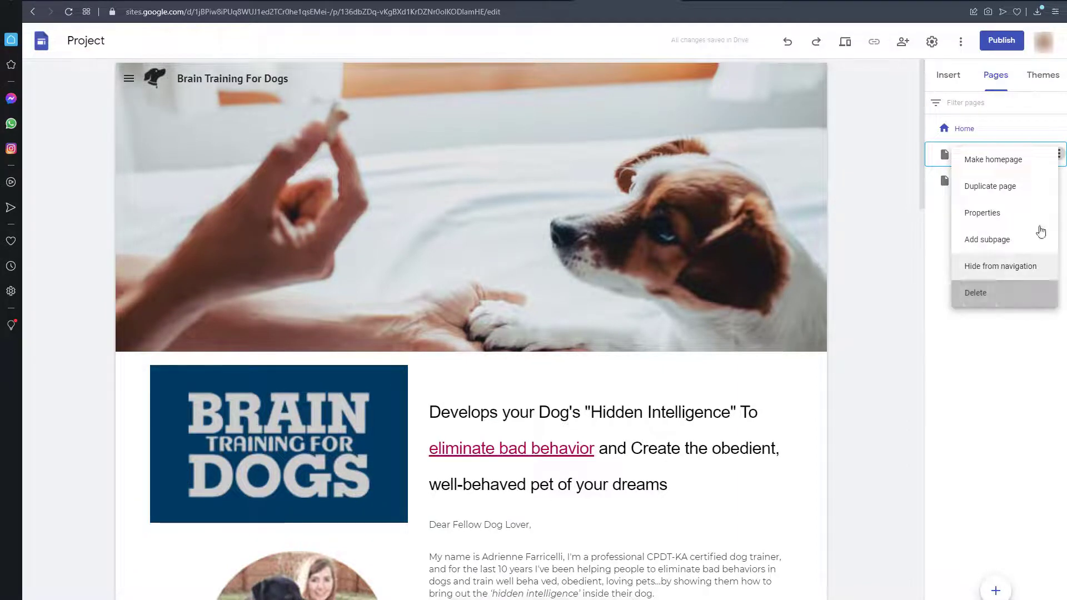
key("Escape")
left_click(1059, 155)
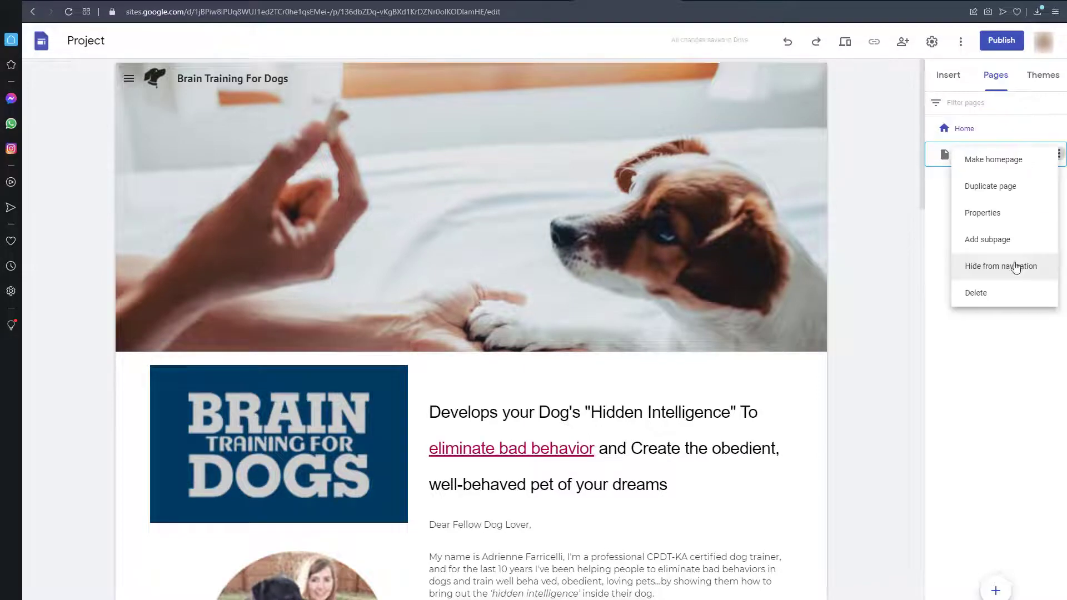
left_click(1017, 291)
Publish the site to the web address braindog-training, viewable by anyone.
scroll(456, 242, "down", 20)
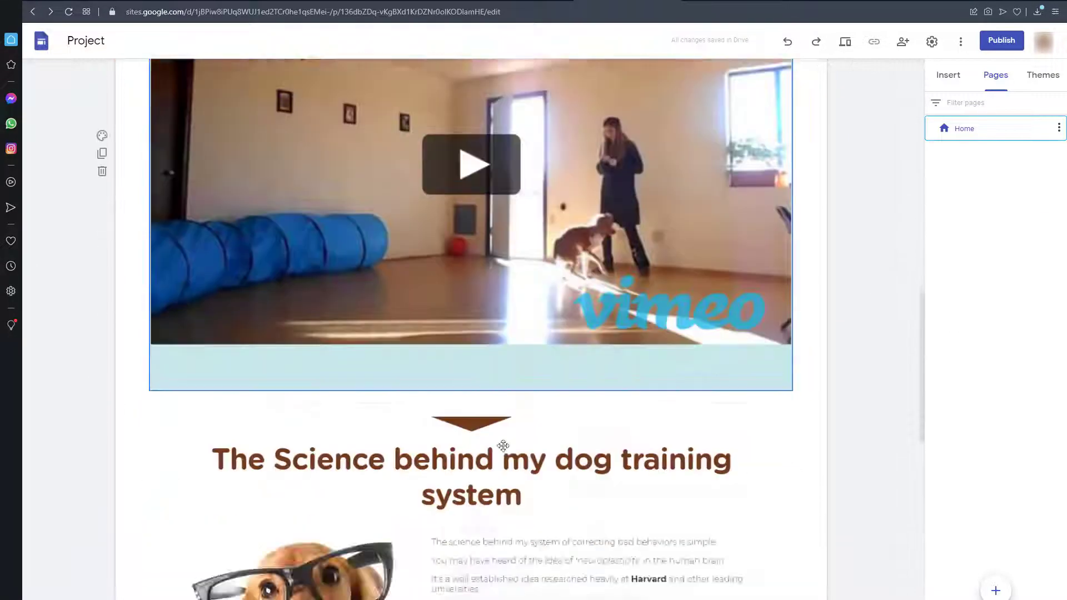
scroll(522, 421, "up", 20)
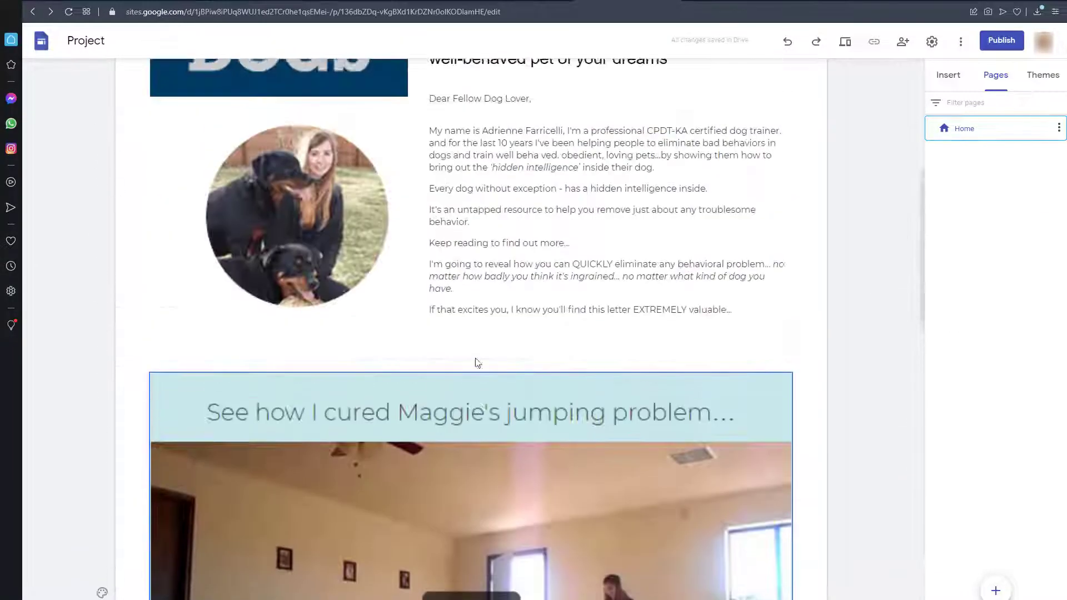
scroll(419, 271, "up", 1)
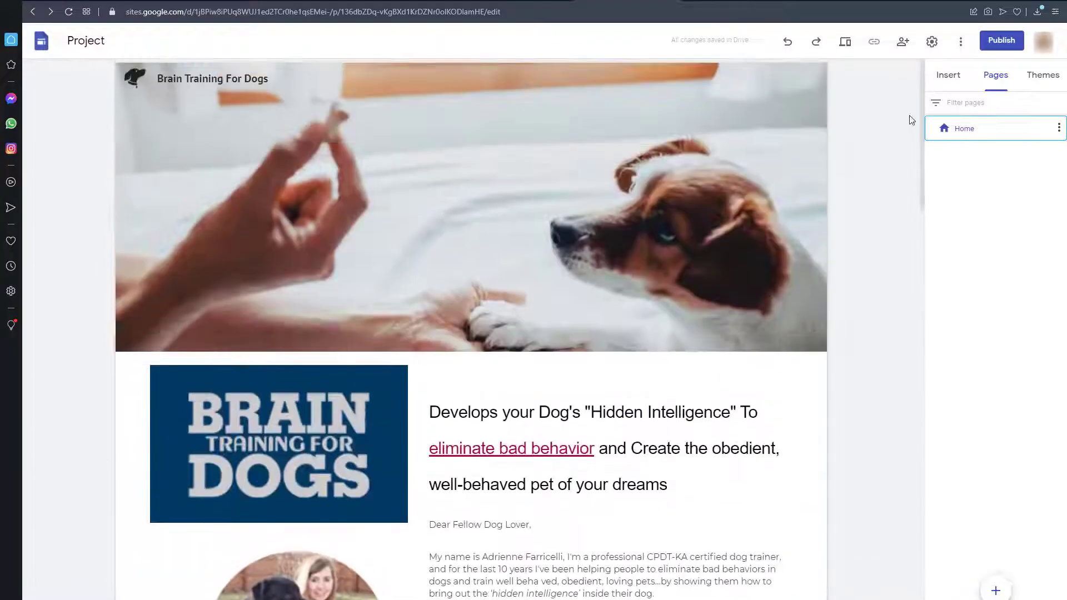
left_click(1005, 49)
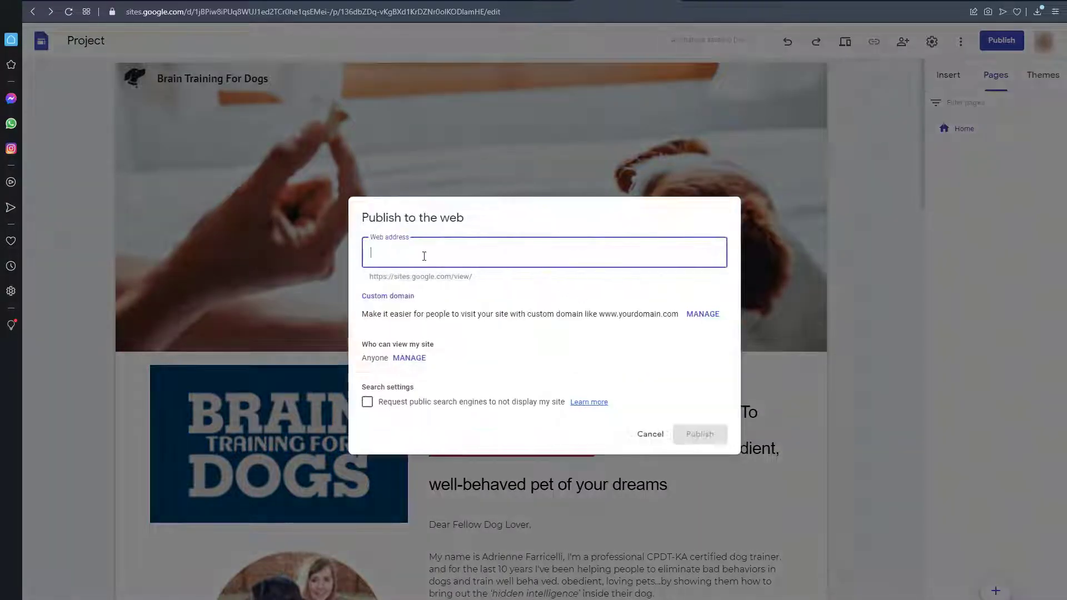
type("dog-training")
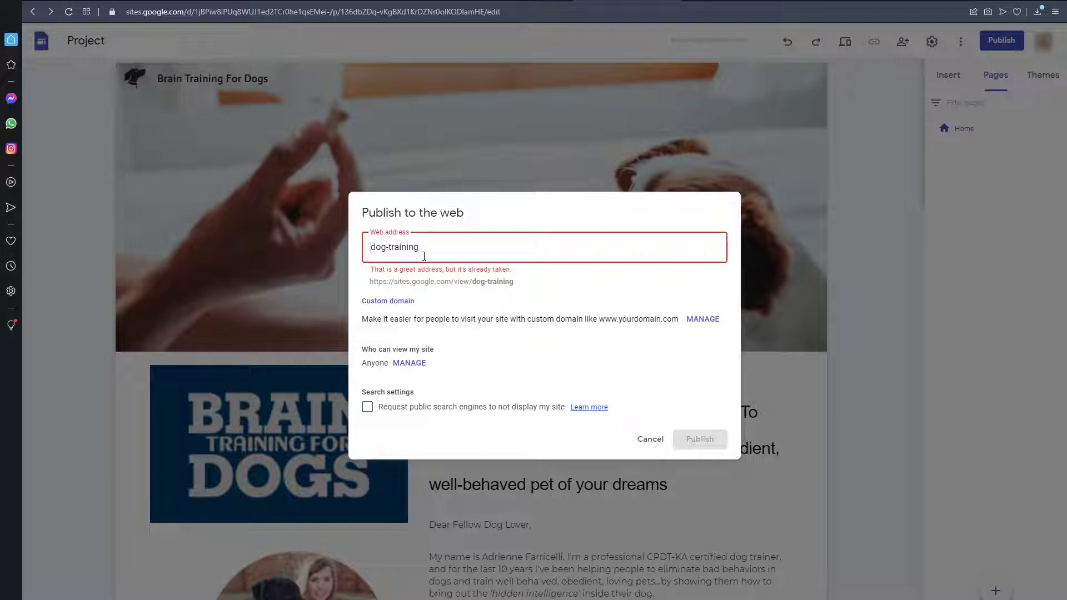
type("brain")
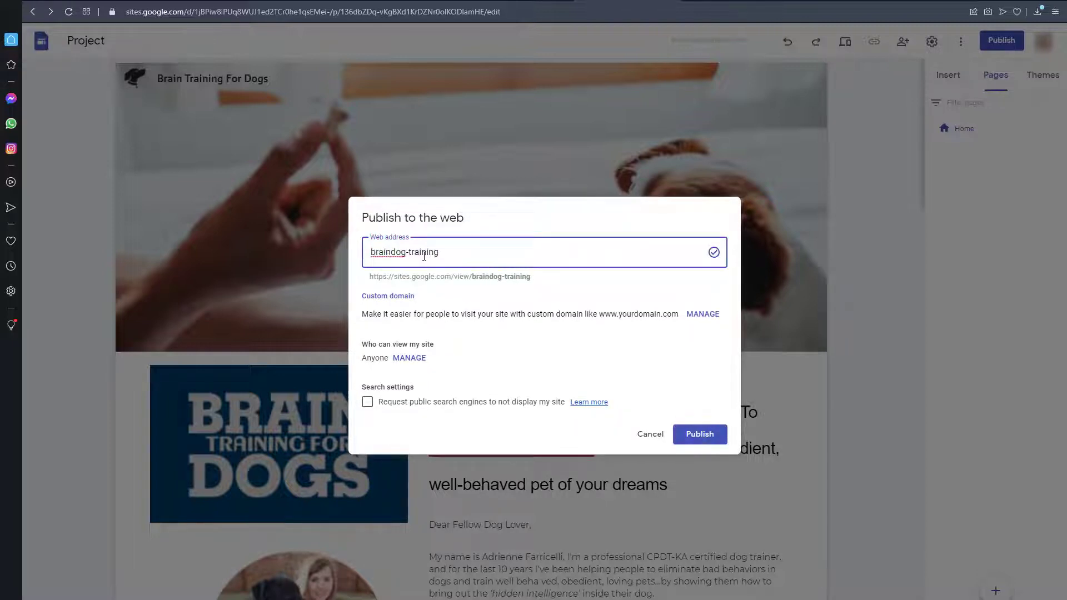
left_click(699, 435)
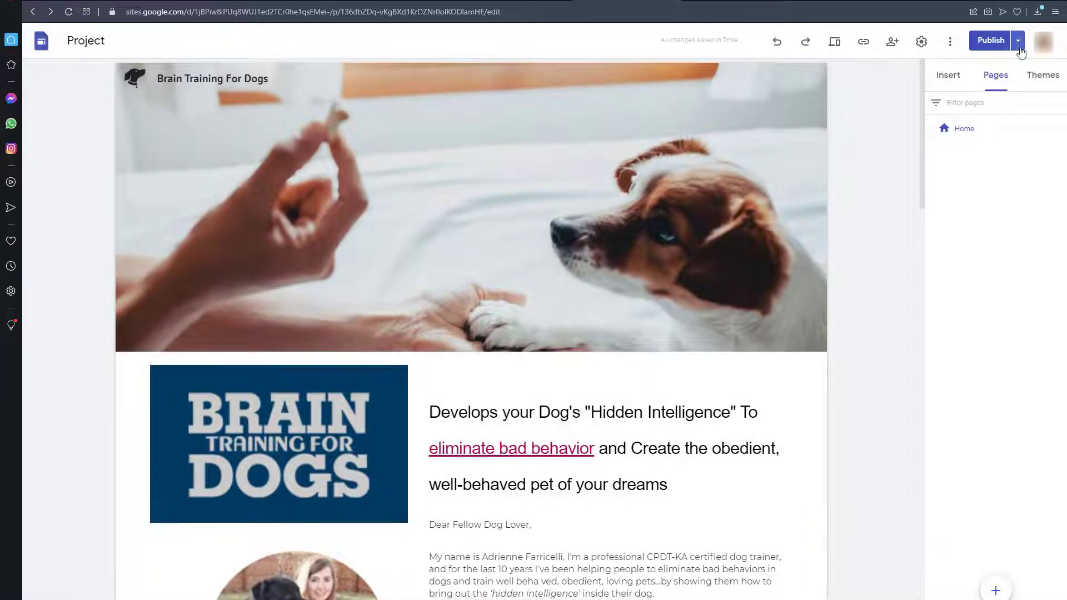
View the published braindog-training site and look through the whole page, from the header image to the testimonials.
left_click(1018, 41)
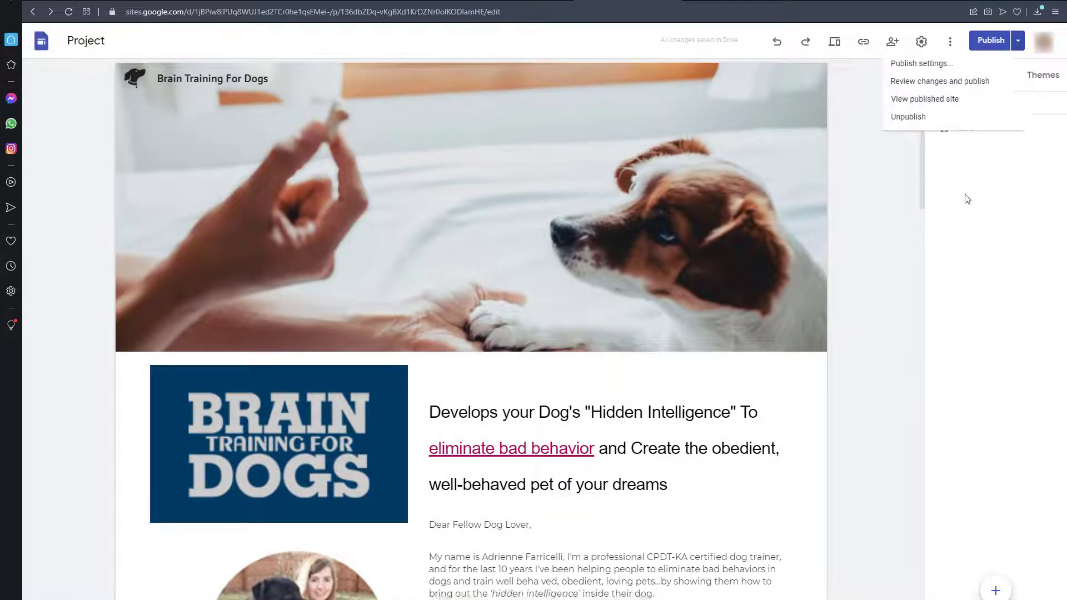
left_click(940, 107)
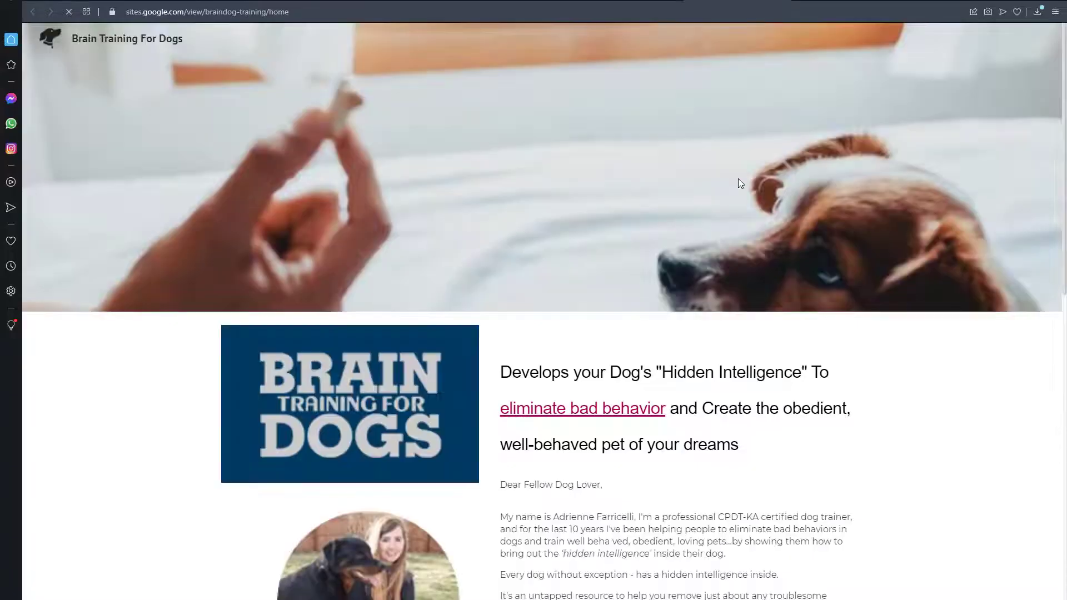
scroll(565, 335, "down", 12)
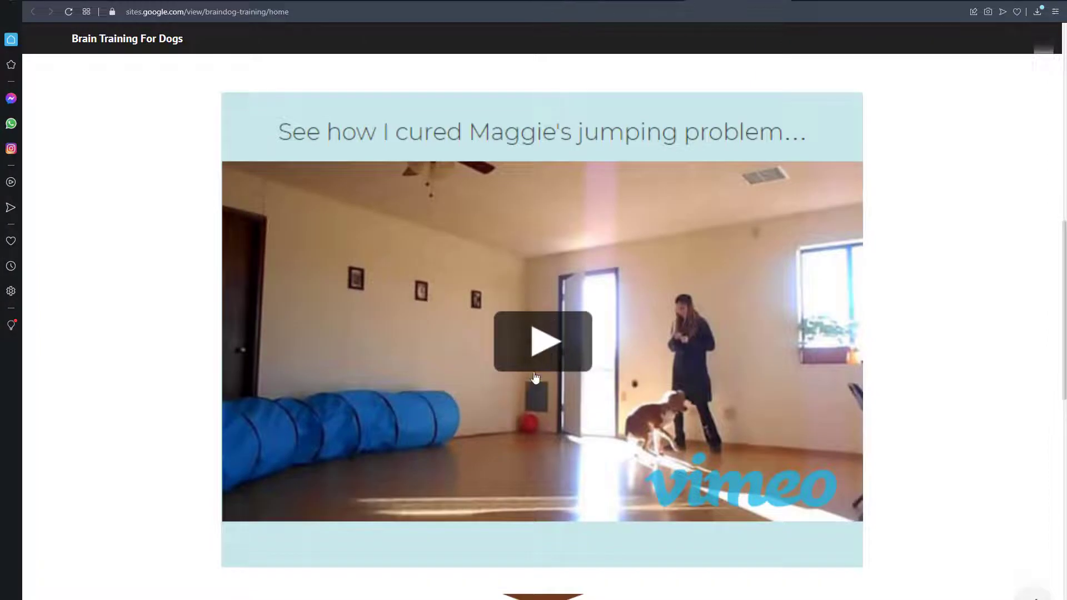
scroll(538, 358, "down", 12)
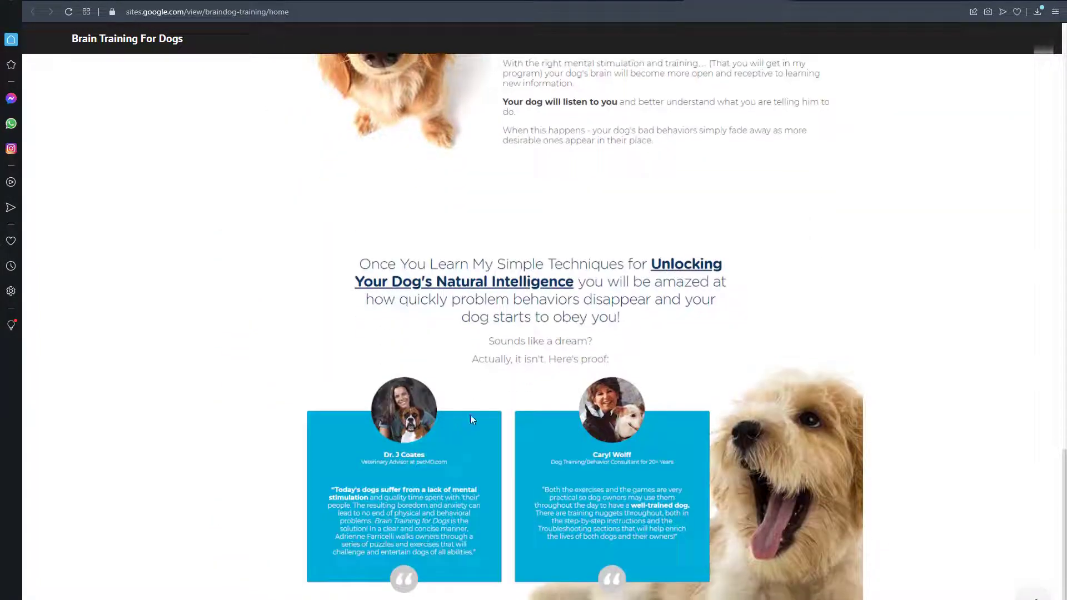
scroll(485, 491, "up", 20)
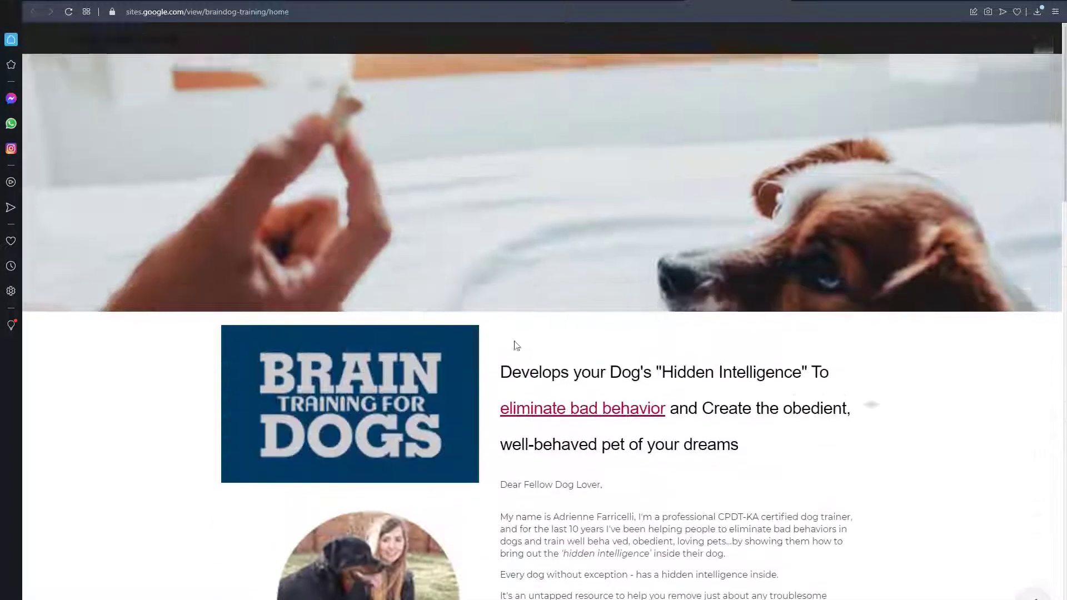
scroll(245, 241, "down", 10)
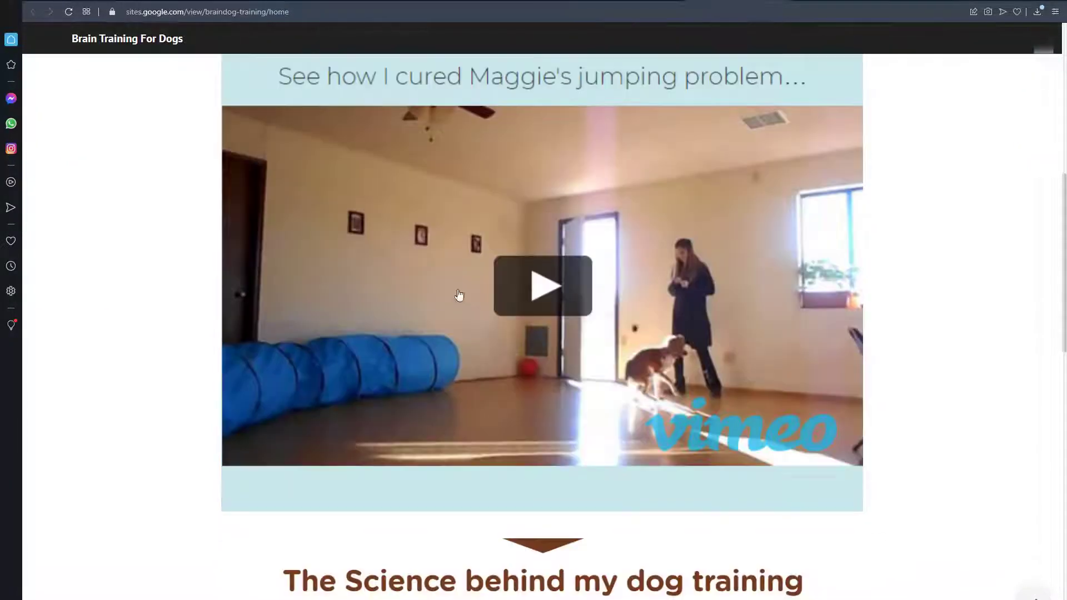
Test the link on the "See how I cured Maggie's jumping problem" video image and look through the linked sales page.
left_click(533, 272)
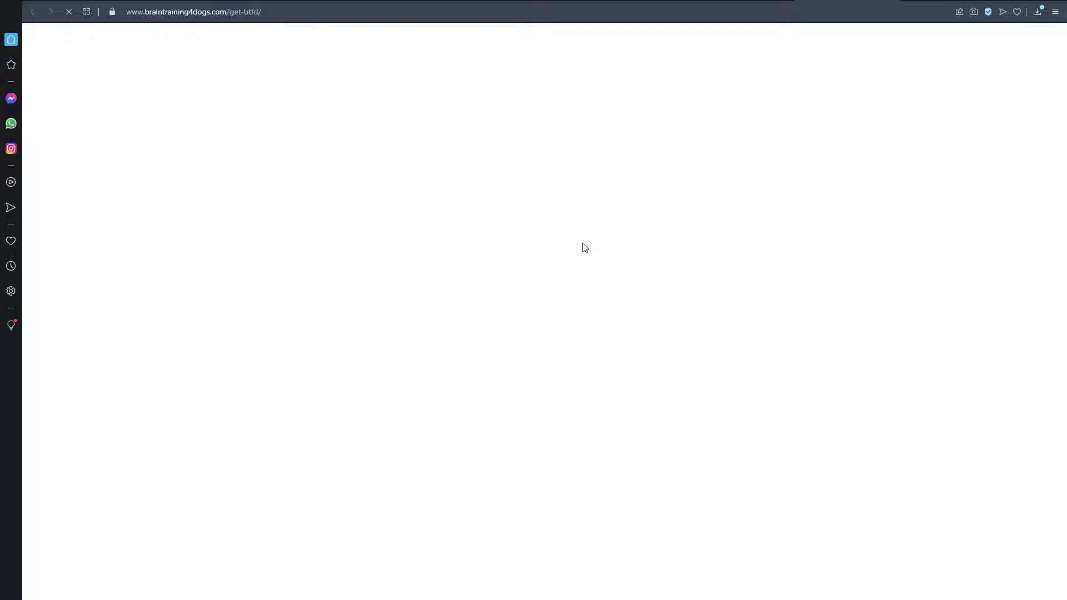
scroll(517, 371, "down", 2)
scroll(517, 371, "down", 15)
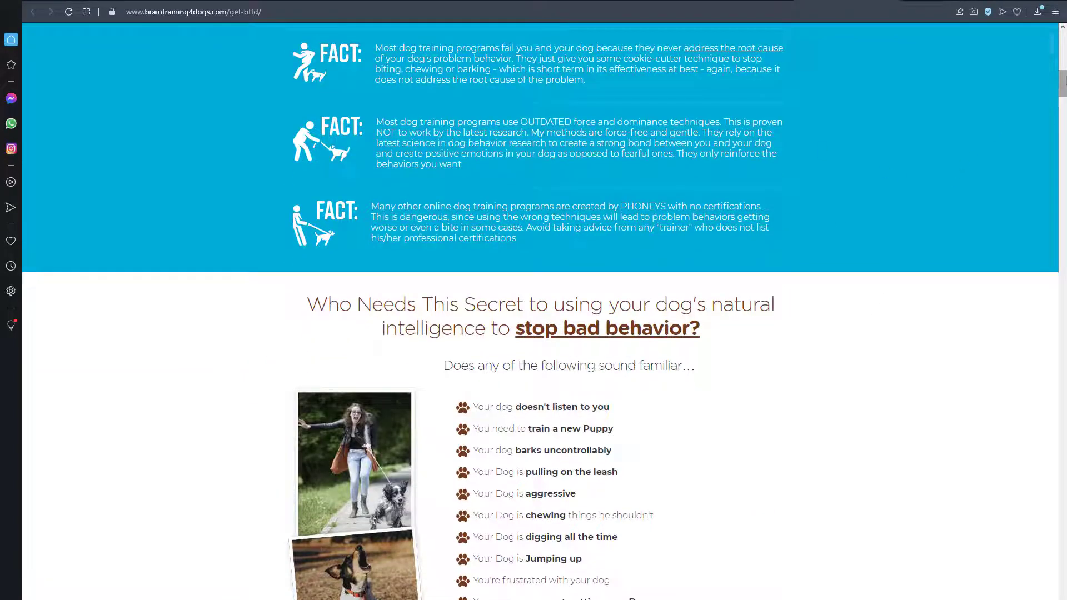
left_click_drag(1065, 82, 1060, 599)
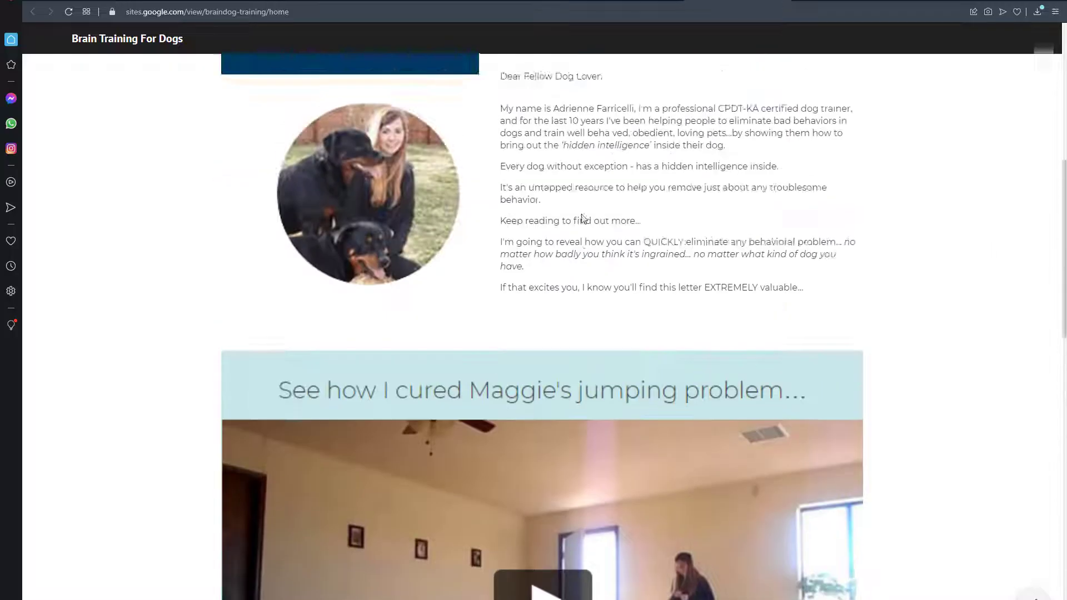
Review the published landing page down to the testimonials once more, and look over the other Project draft in the site editor.
scroll(581, 219, "up", 6)
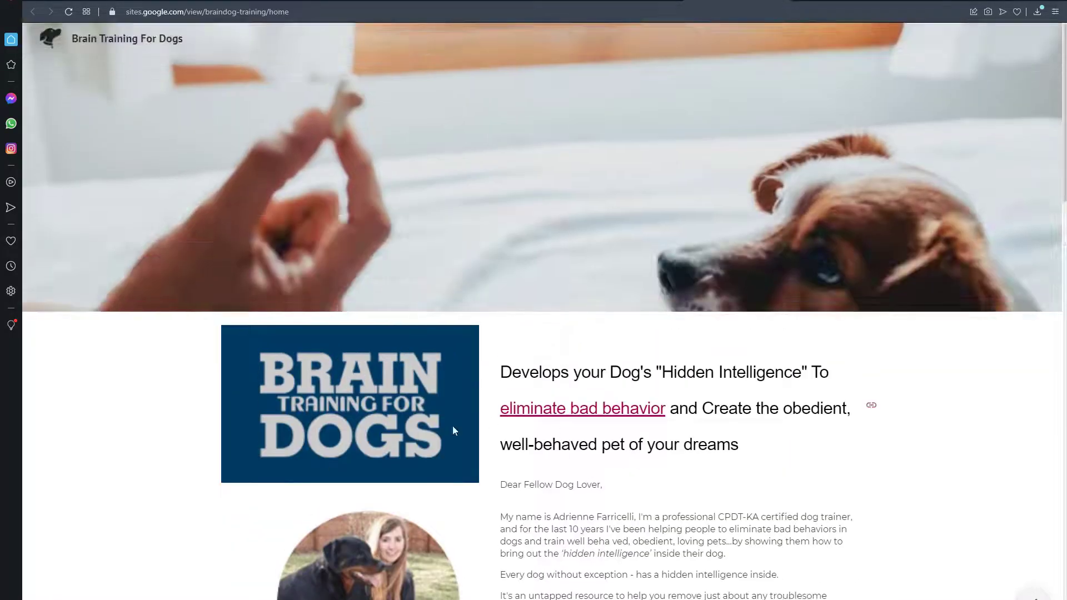
scroll(543, 493, "down", 20)
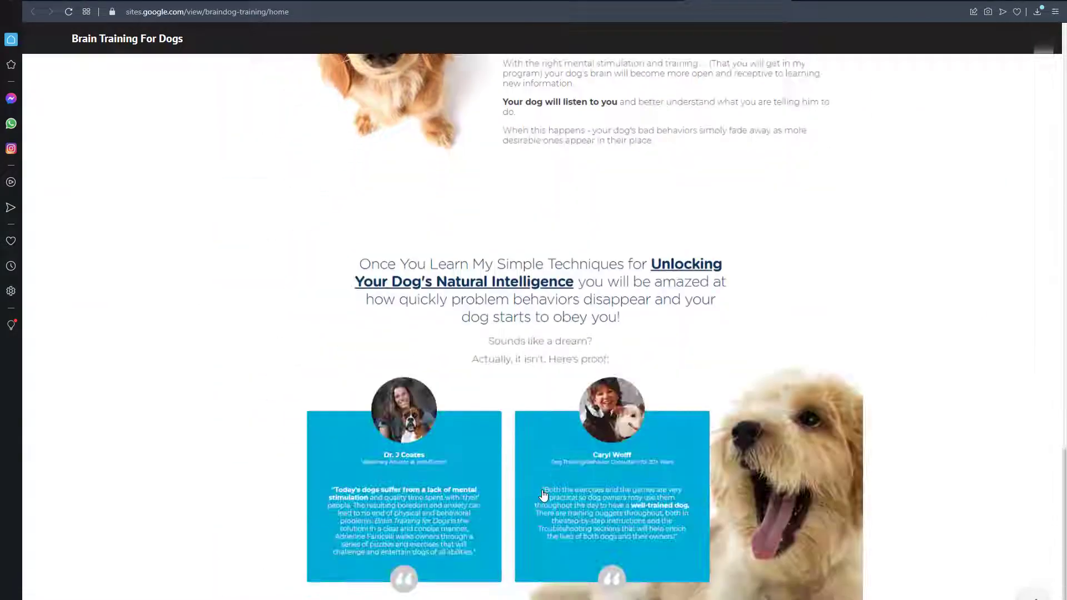
scroll(543, 494, "up", 20)
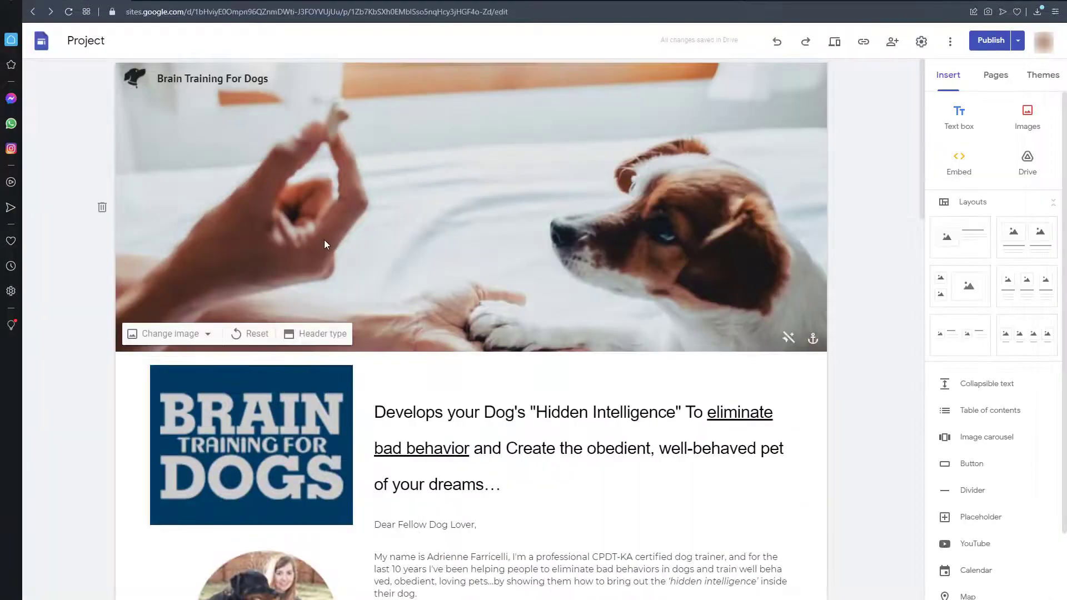
scroll(324, 239, "down", 15)
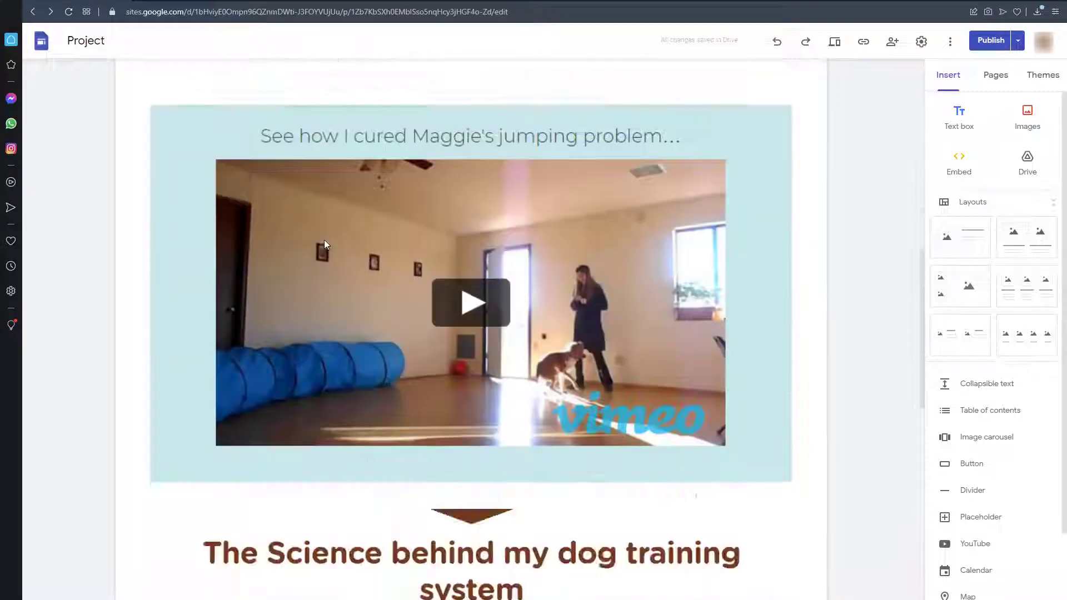
scroll(325, 238, "down", 7)
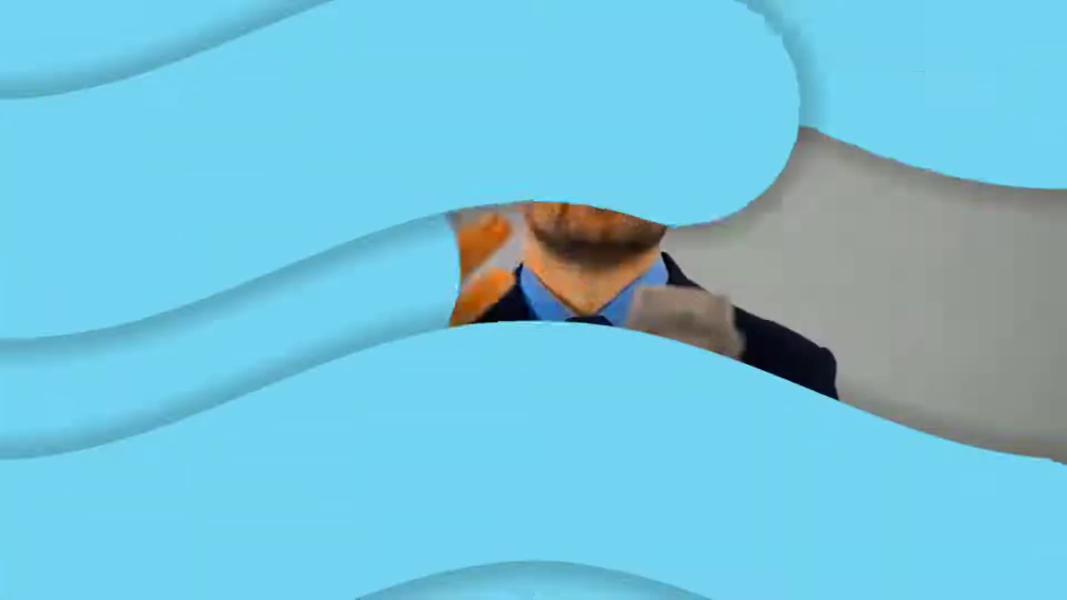